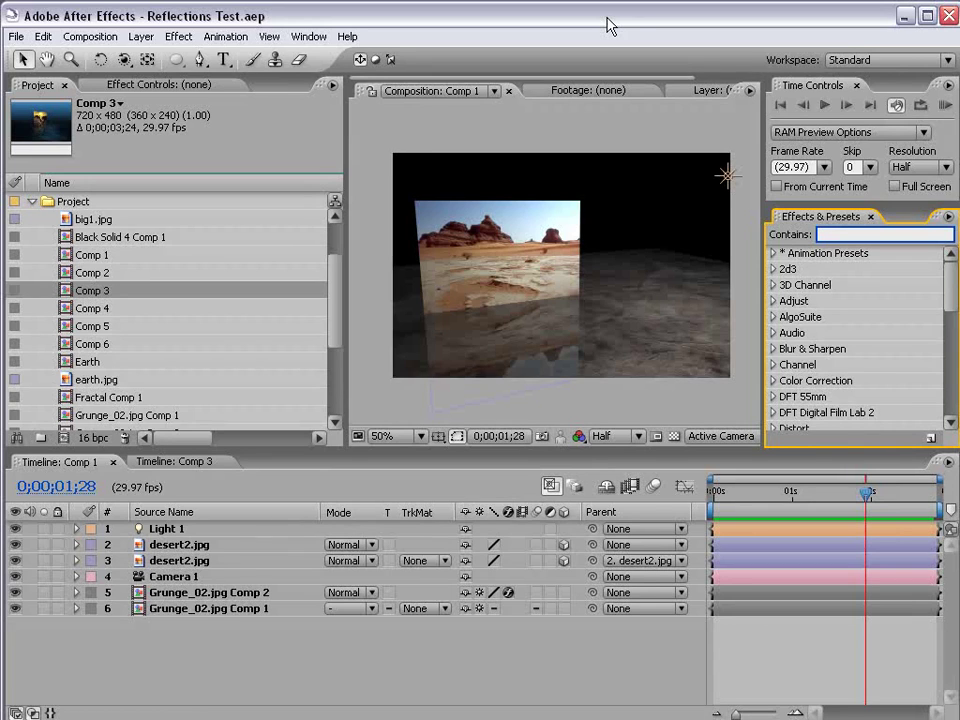
Preview the Comp 1 desert reflection animation, then switch to the Comp 3 timeline
{"action": "left_click", "coordinate": [600, 347]}
{"action": "key", "text": "space"}
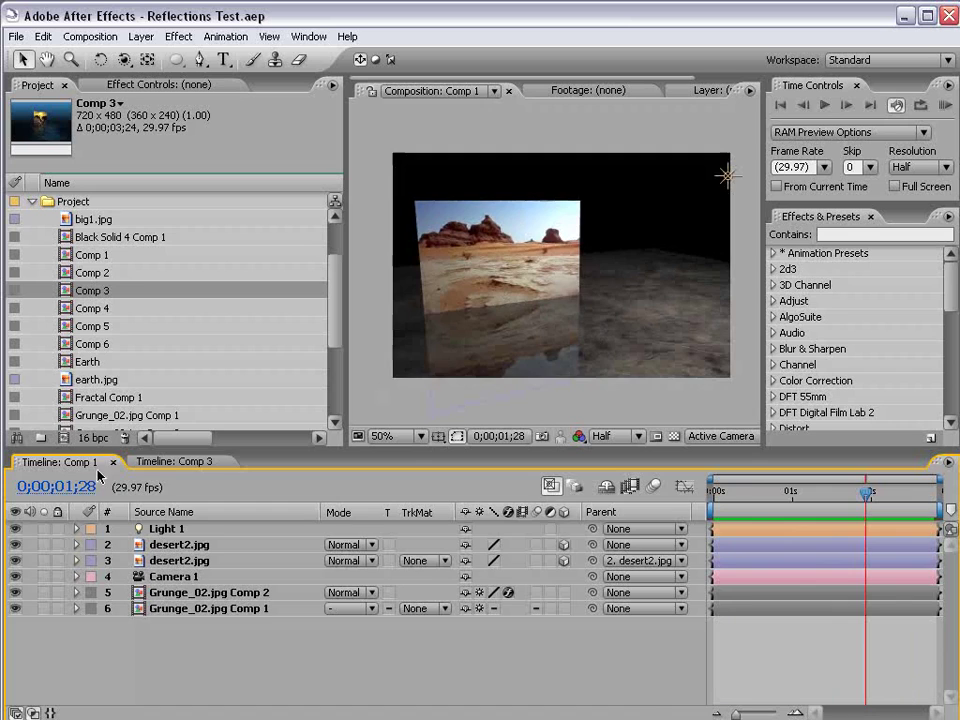
{"action": "left_click", "coordinate": [176, 463]}
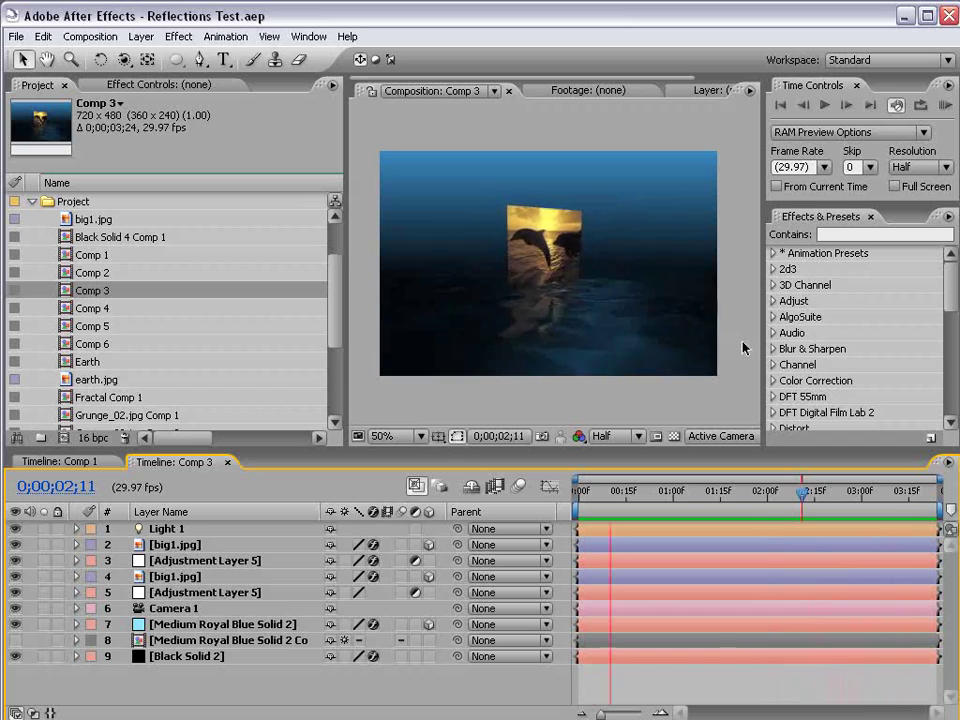
Scrub the Comp 3 dolphin rotation through to 0;00;01;20, then begin a new composition
{"action": "left_click_drag", "start_coordinate": [618, 492], "coordinate": [728, 496]}
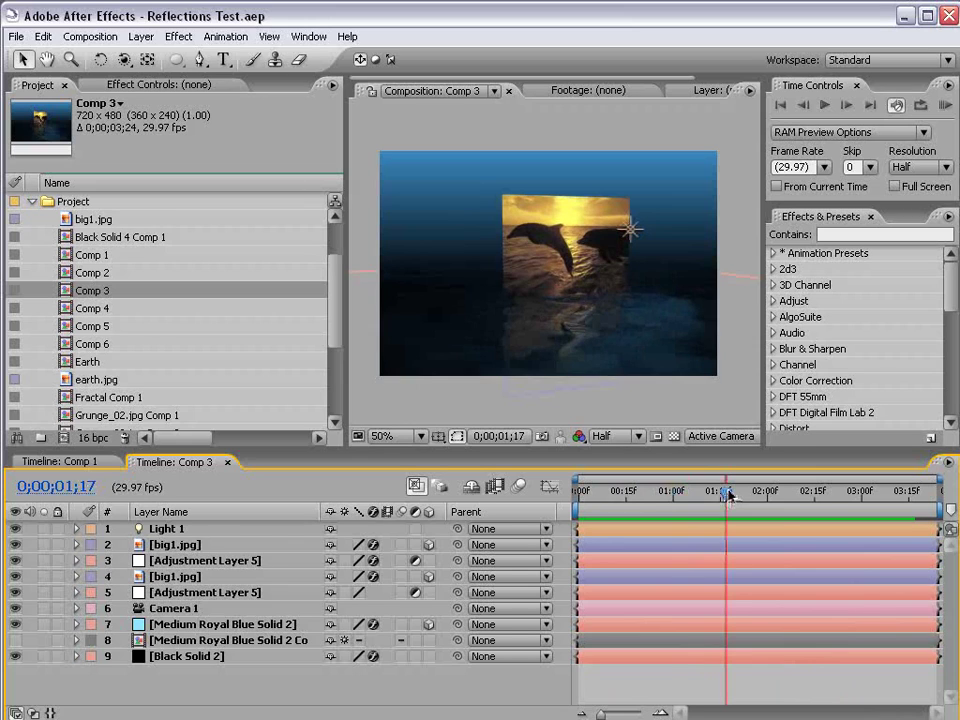
{"action": "left_click_drag", "start_coordinate": [728, 496], "coordinate": [660, 493]}
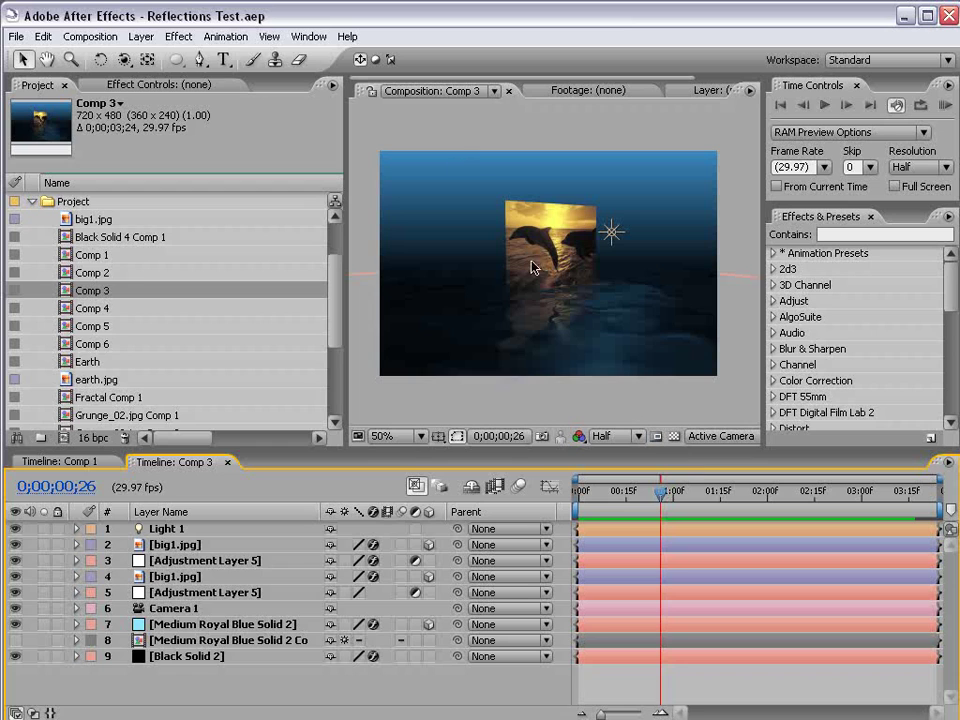
{"action": "left_click_drag", "start_coordinate": [625, 483], "coordinate": [736, 498]}
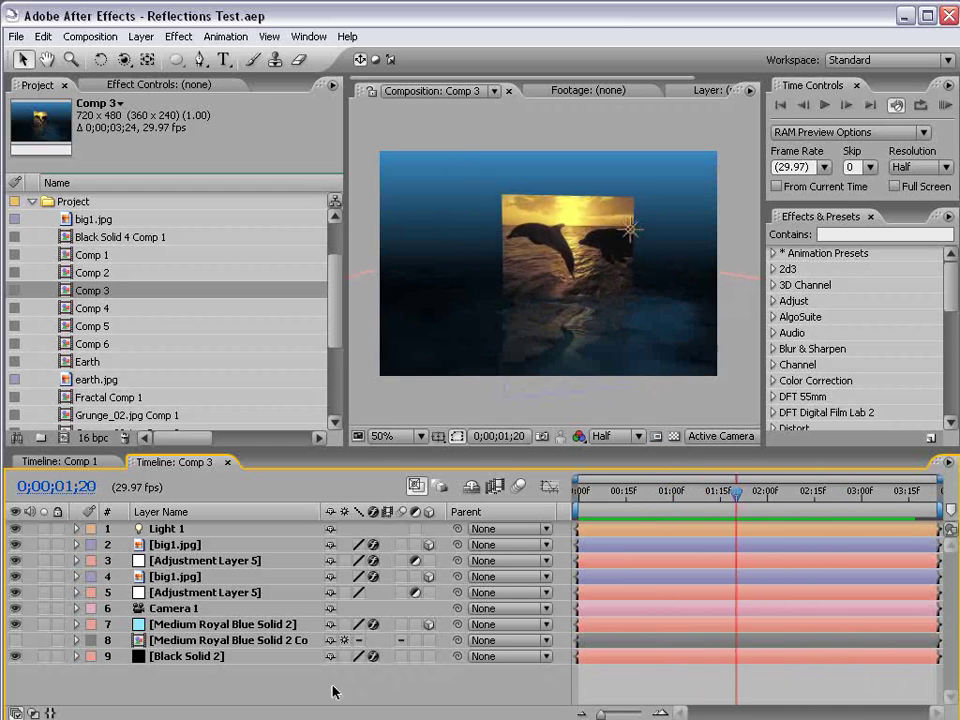
{"action": "left_click", "coordinate": [123, 38]}
Create Comp 8 (NTSC DV, 720×480, 29.97 fps, 10 s) with a 1200×1200 black solid
{"action": "left_click", "coordinate": [75, 53]}
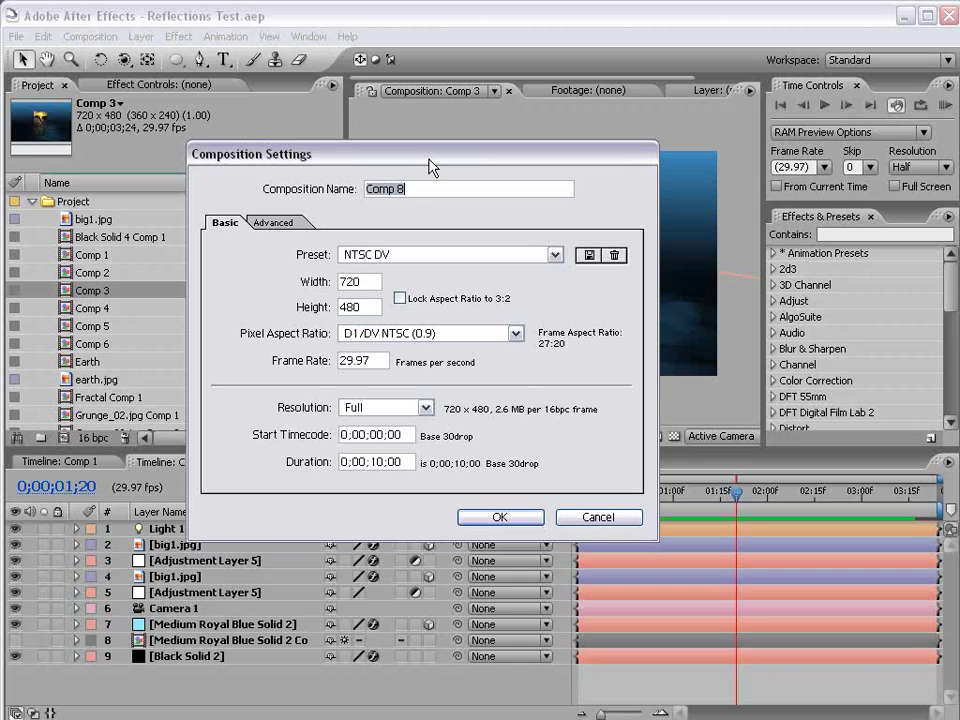
{"action": "left_click", "coordinate": [510, 518]}
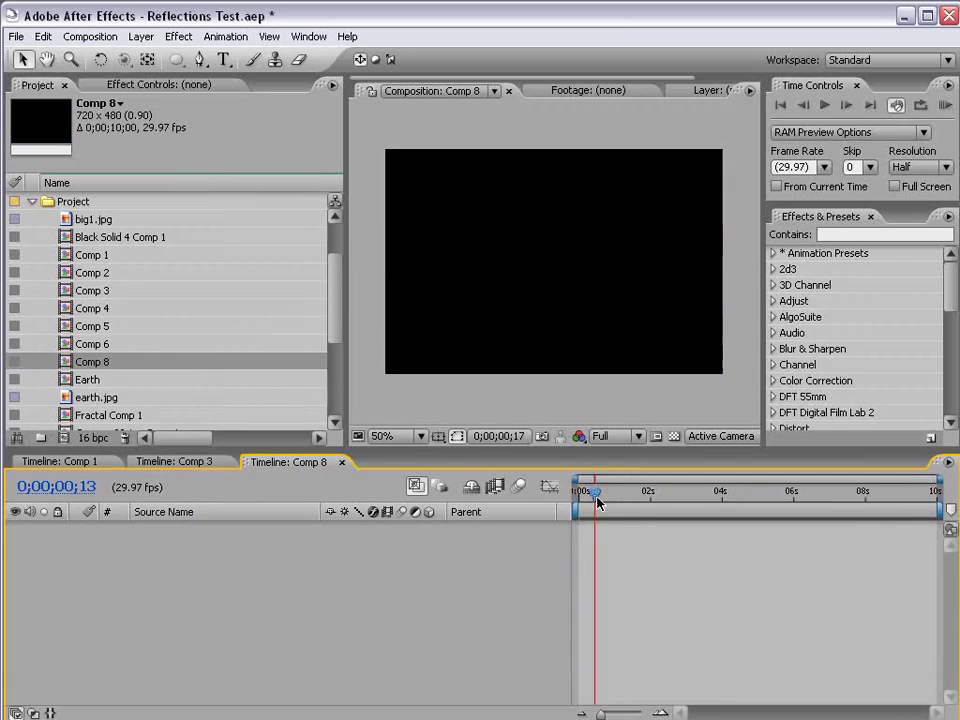
{"action": "left_click", "coordinate": [141, 36]}
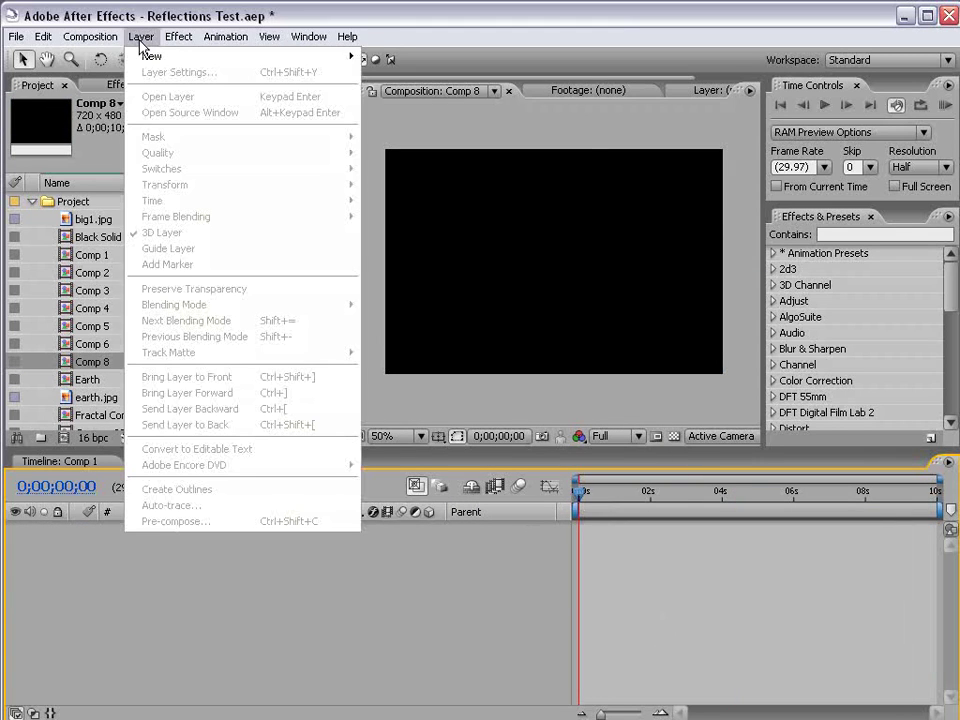
{"action": "mouse_move", "coordinate": [152, 56]}
{"action": "left_click", "coordinate": [418, 74]}
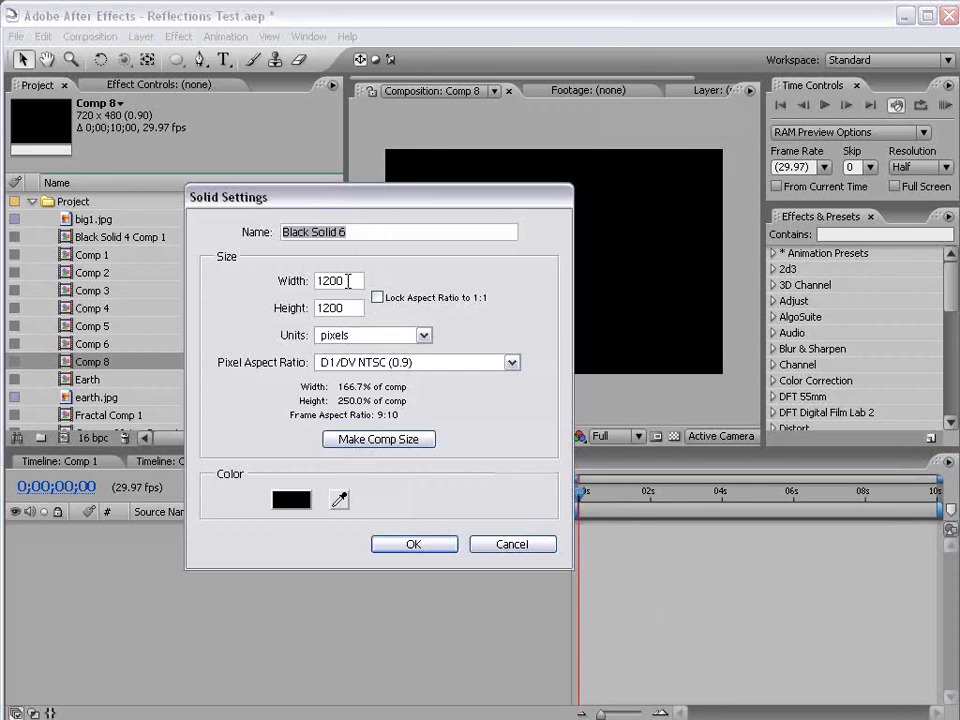
{"action": "left_click_drag", "start_coordinate": [340, 286], "coordinate": [291, 285]}
{"action": "double_click", "coordinate": [354, 311]}
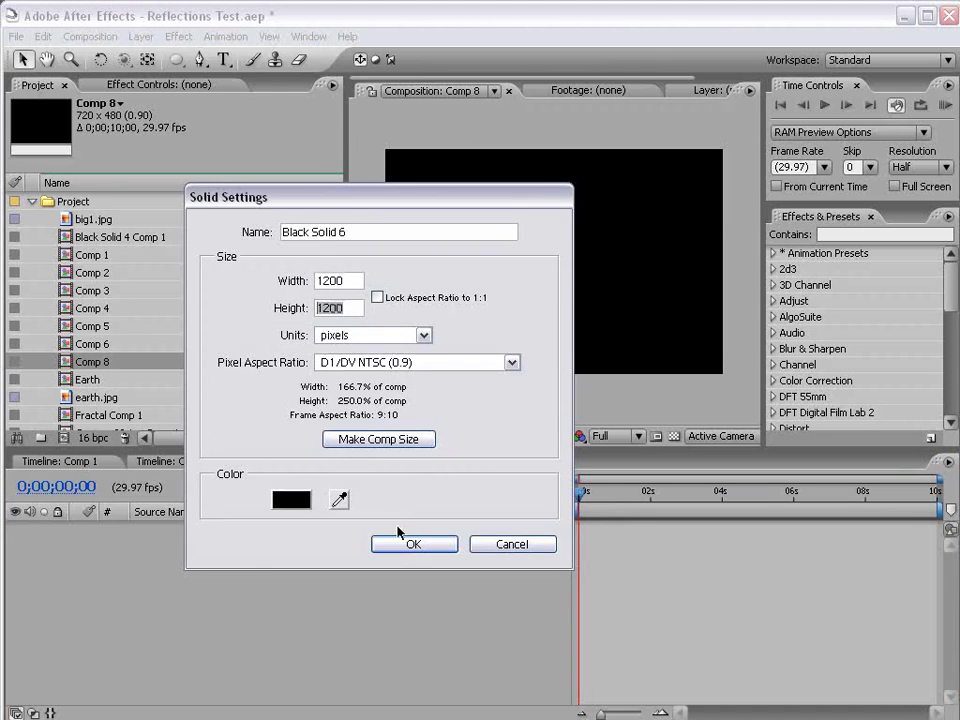
{"action": "left_click", "coordinate": [413, 544]}
{"action": "scroll", "coordinate": [564, 219], "scroll_direction": "down", "scroll_amount": 1}
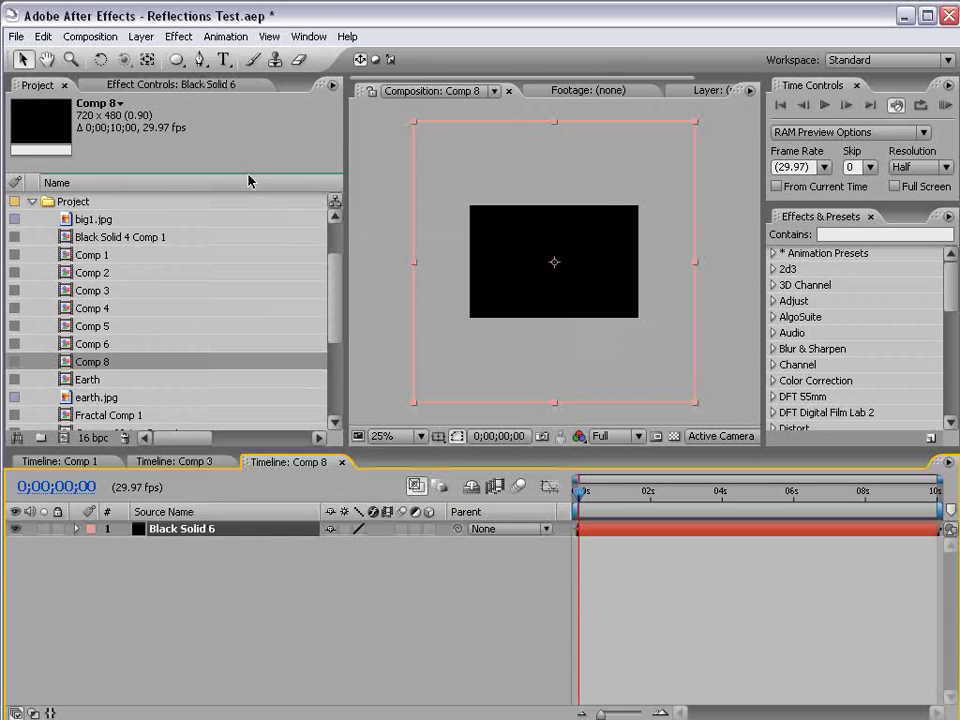
Apply Fractal Noise to Black Solid 6
{"action": "left_click", "coordinate": [187, 36]}
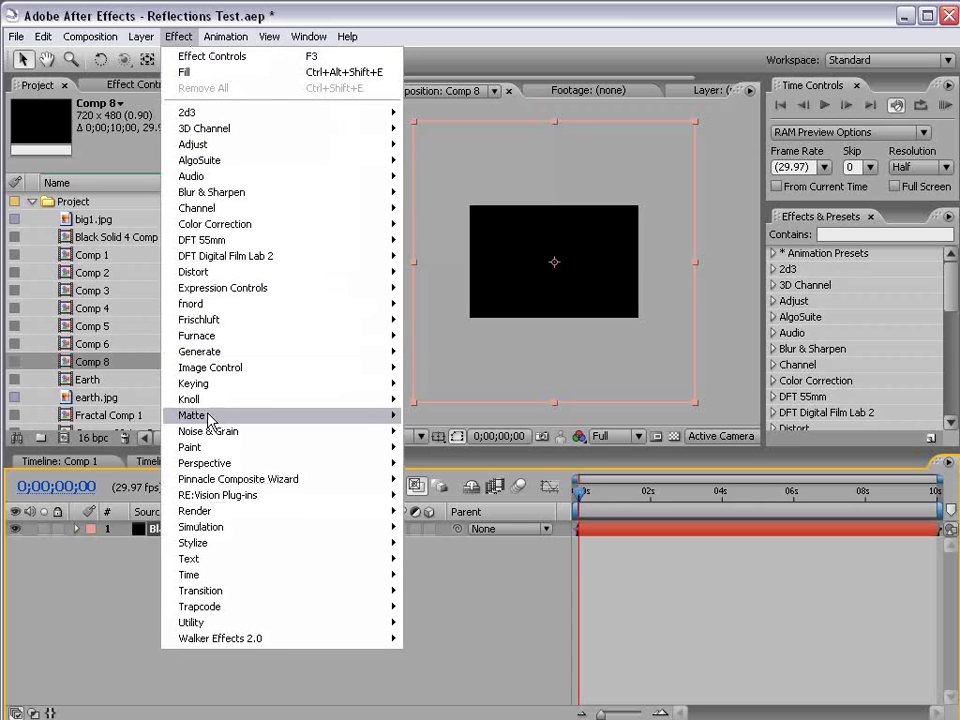
{"action": "mouse_move", "coordinate": [207, 399]}
{"action": "mouse_move", "coordinate": [330, 431]}
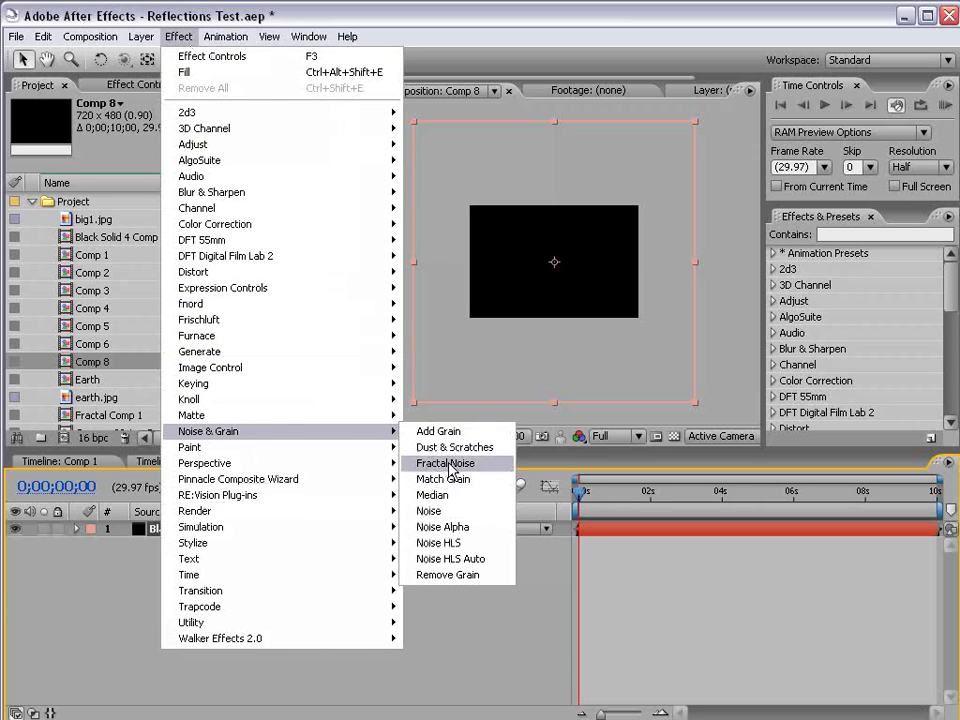
{"action": "left_click", "coordinate": [452, 462]}
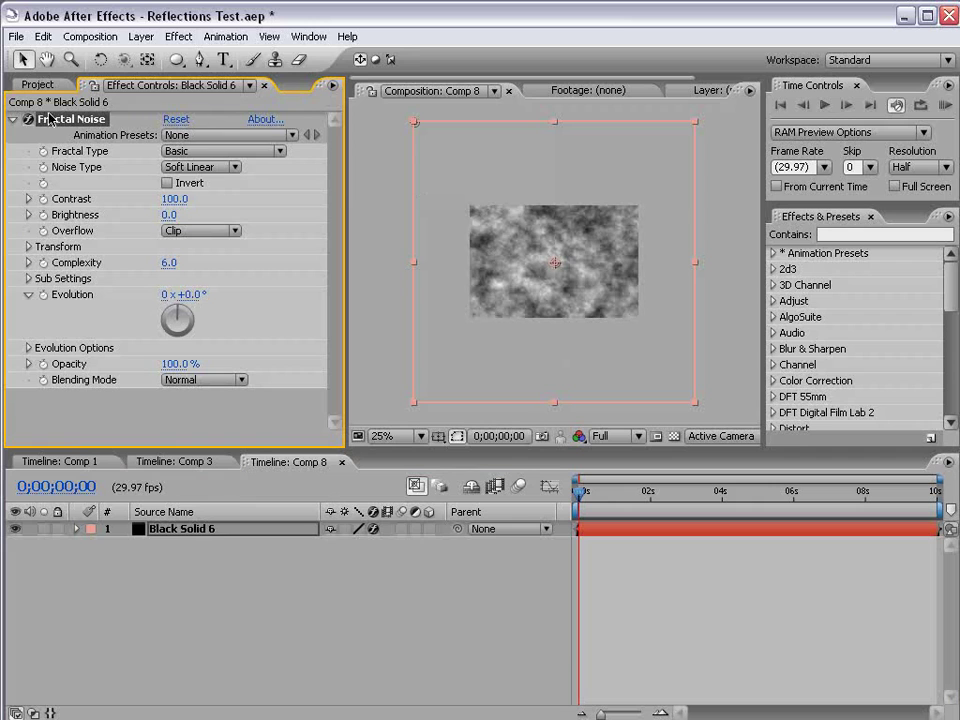
{"action": "left_click", "coordinate": [14, 121]}
Add a Fast Blur with Blurriness 25 and zoom the view to 50%
{"action": "left_click", "coordinate": [179, 36]}
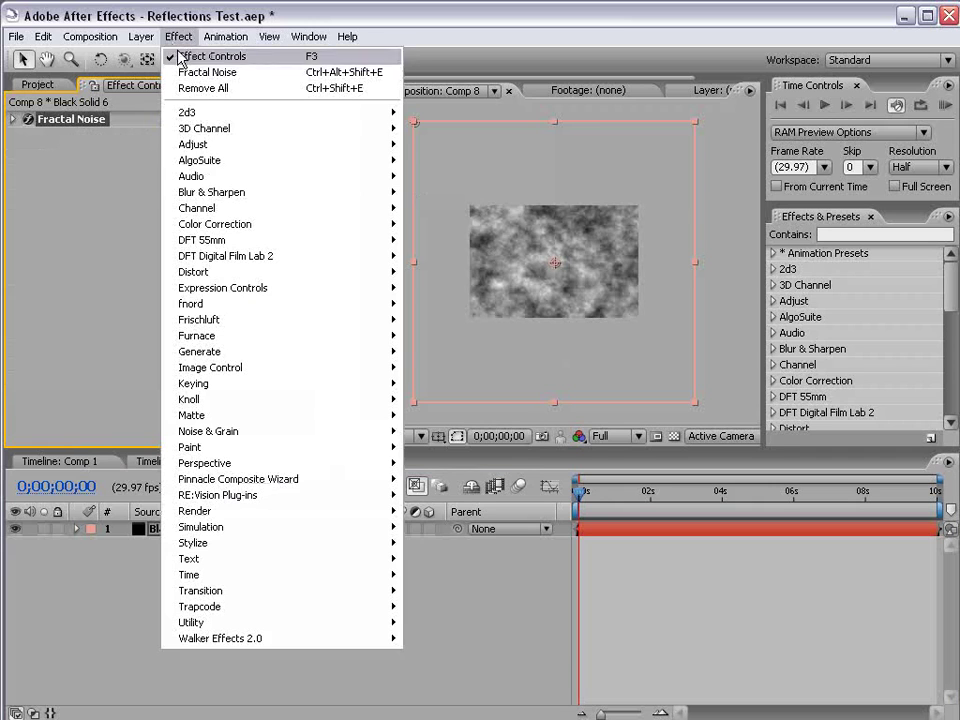
{"action": "mouse_move", "coordinate": [208, 193]}
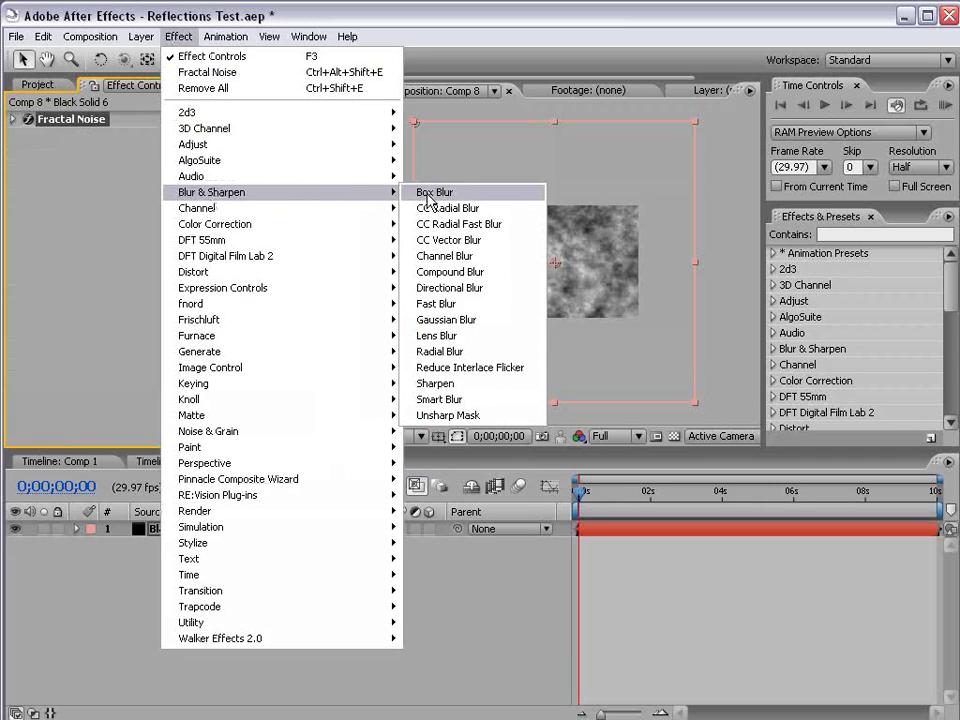
{"action": "left_click", "coordinate": [505, 304]}
{"action": "left_click", "coordinate": [166, 167]}
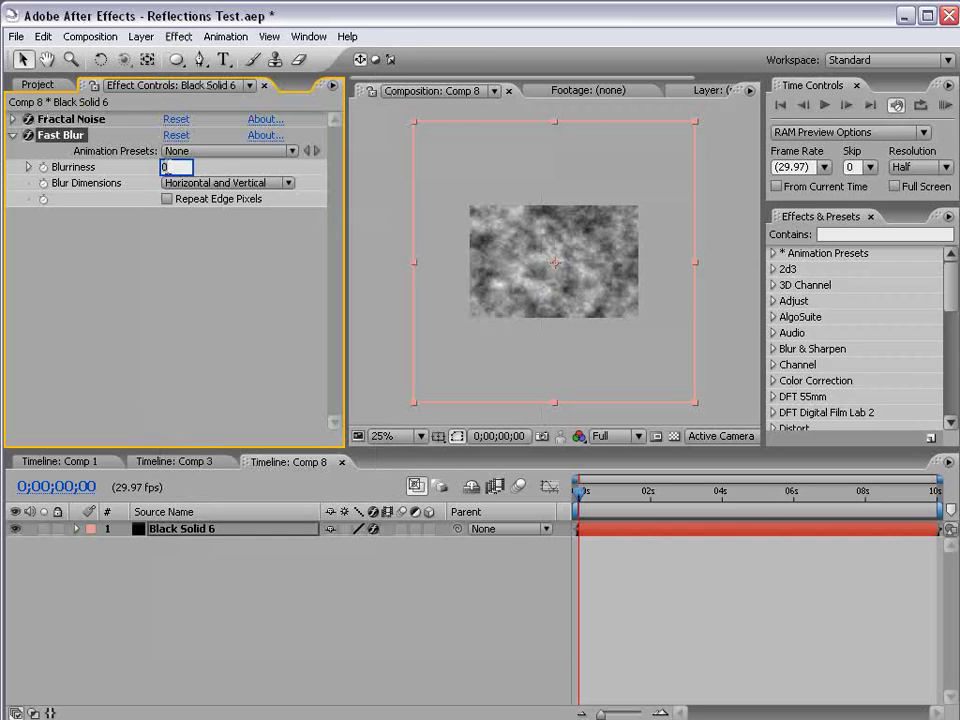
{"action": "type", "text": "25"}
{"action": "key", "text": "Return"}
{"action": "key", "text": "period"}
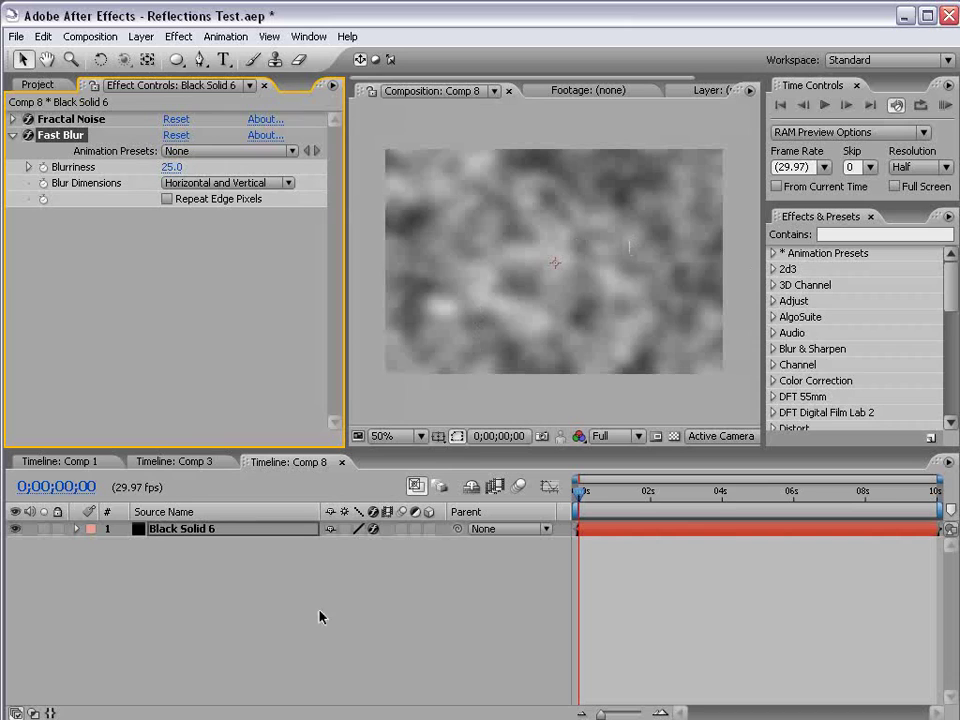
{"action": "left_click", "coordinate": [426, 531]}
Make Black Solid 6 a 3D layer, tilt it flat, and lower it into a floor
{"action": "left_click", "coordinate": [427, 529]}
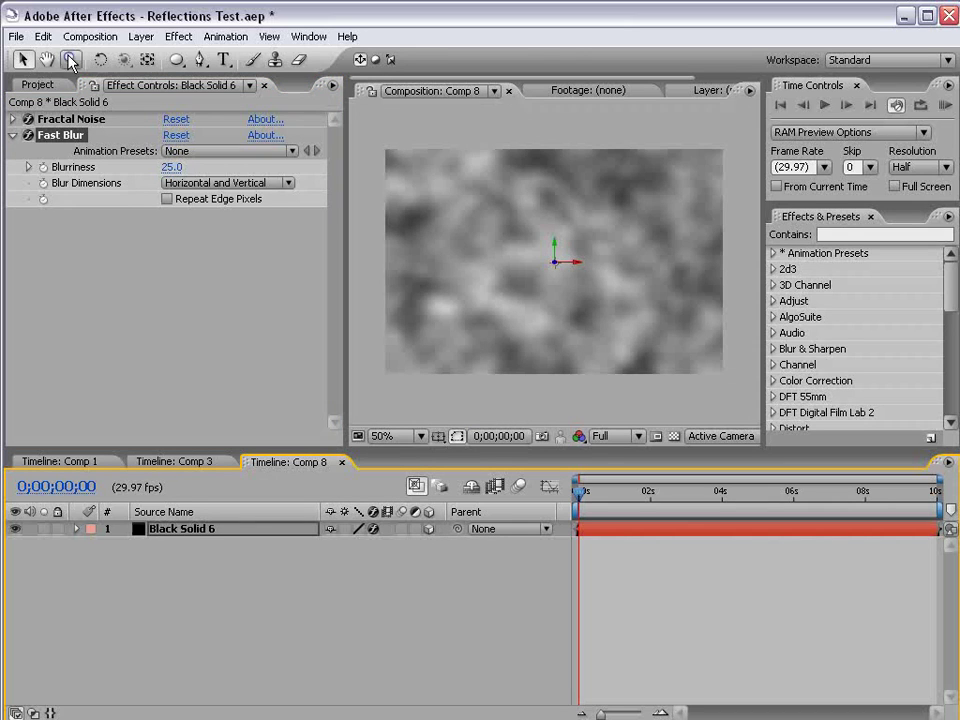
{"action": "left_click", "coordinate": [100, 60]}
{"action": "left_click_drag", "start_coordinate": [567, 255], "coordinate": [567, 229]}
{"action": "key", "text": "v"}
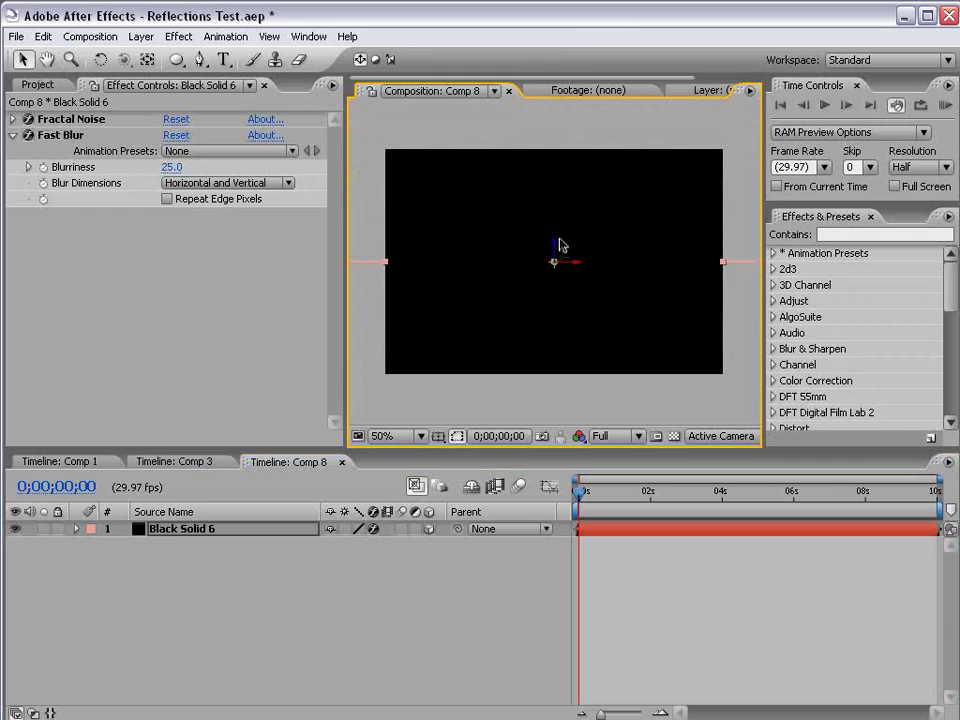
{"action": "left_click", "coordinate": [557, 249]}
{"action": "left_click", "coordinate": [555, 260]}
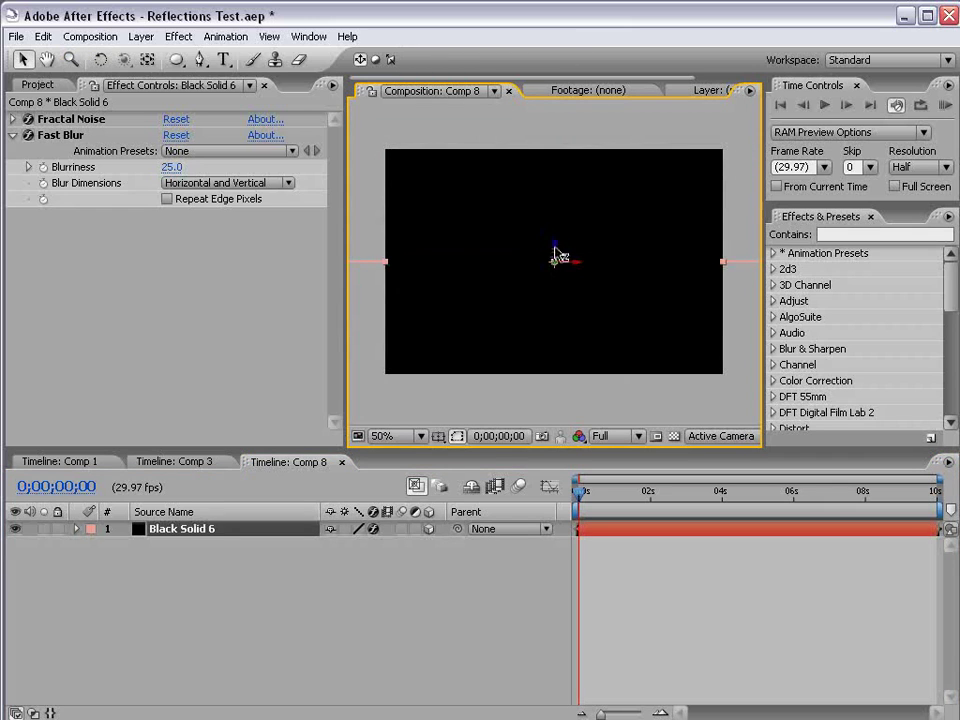
{"action": "left_click_drag", "start_coordinate": [555, 258], "coordinate": [555, 294]}
{"action": "left_click", "coordinate": [605, 548]}
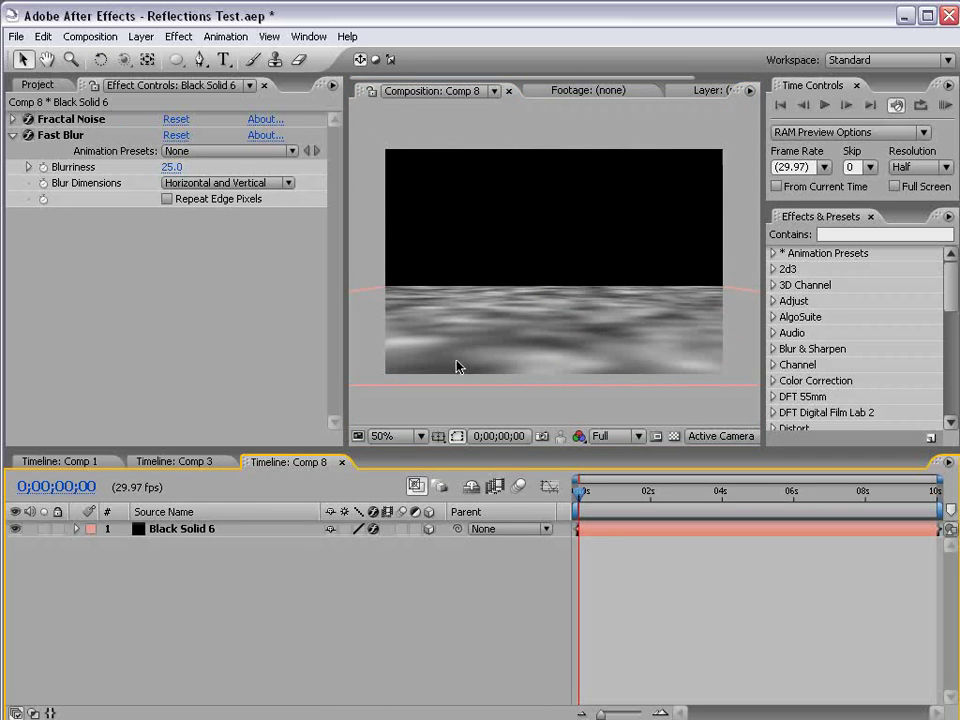
Add Camera 1 using the 35mm preset
{"action": "left_click", "coordinate": [141, 36]}
{"action": "mouse_move", "coordinate": [151, 60]}
{"action": "left_click", "coordinate": [410, 101]}
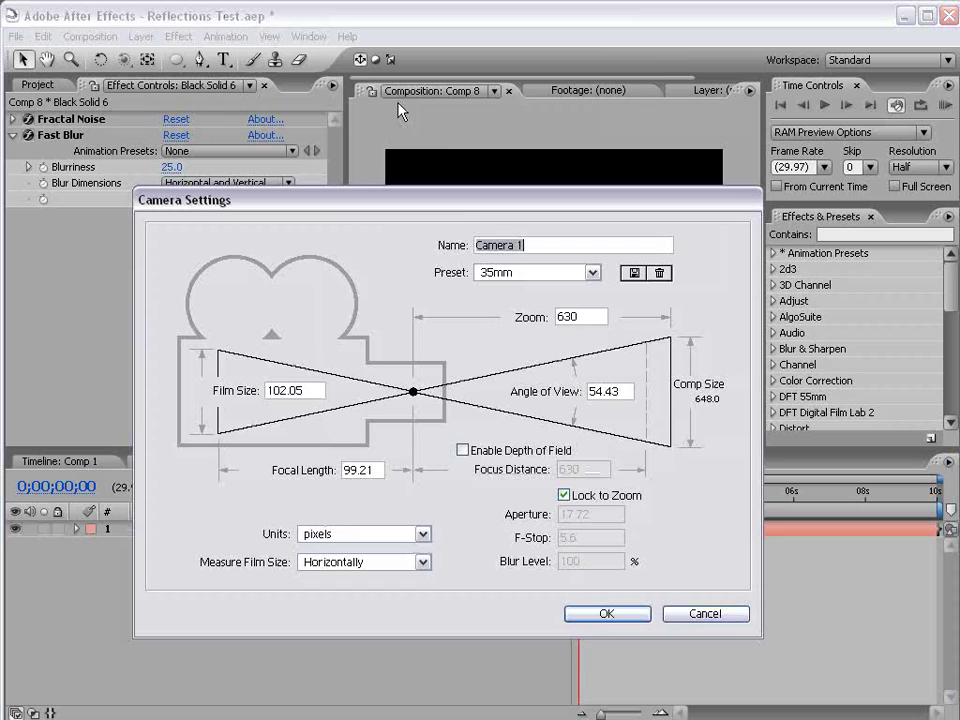
{"action": "left_click", "coordinate": [517, 272]}
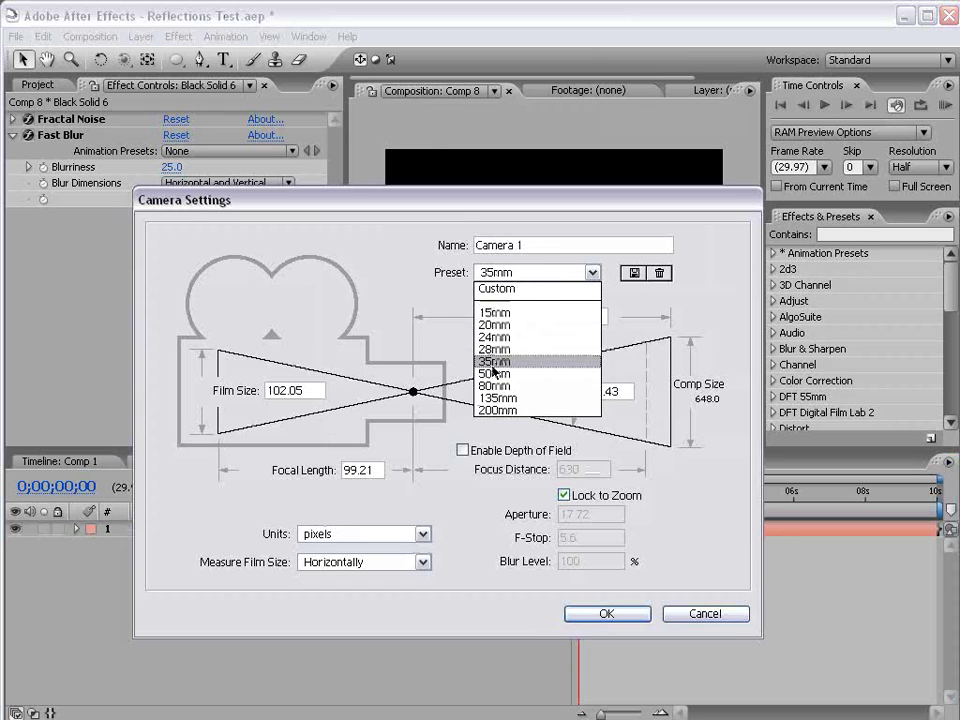
{"action": "left_click", "coordinate": [534, 364]}
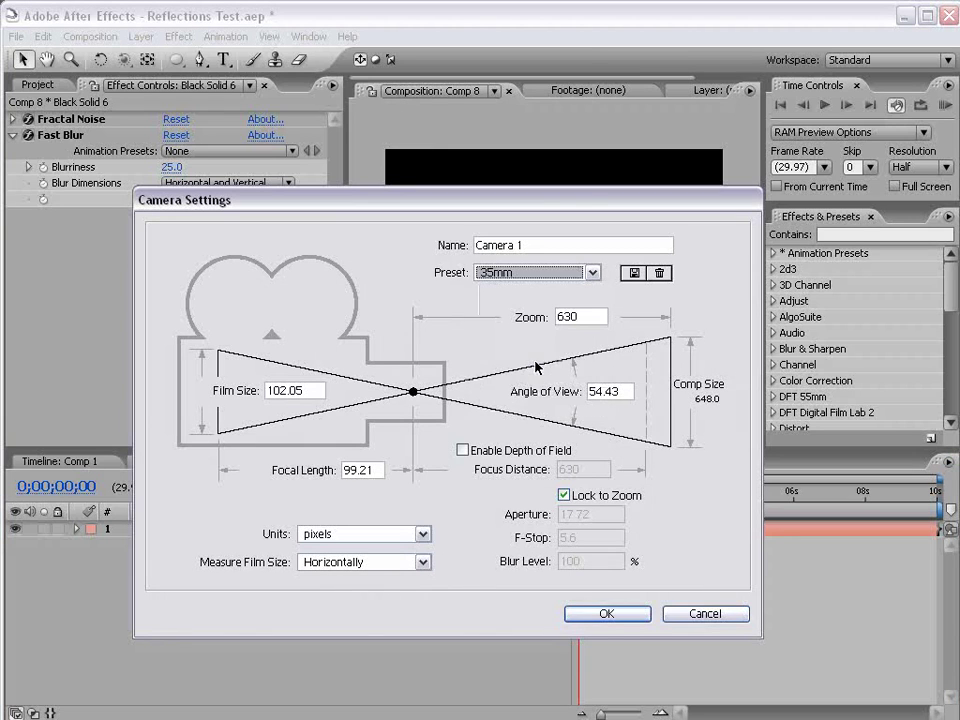
{"action": "left_click", "coordinate": [605, 614]}
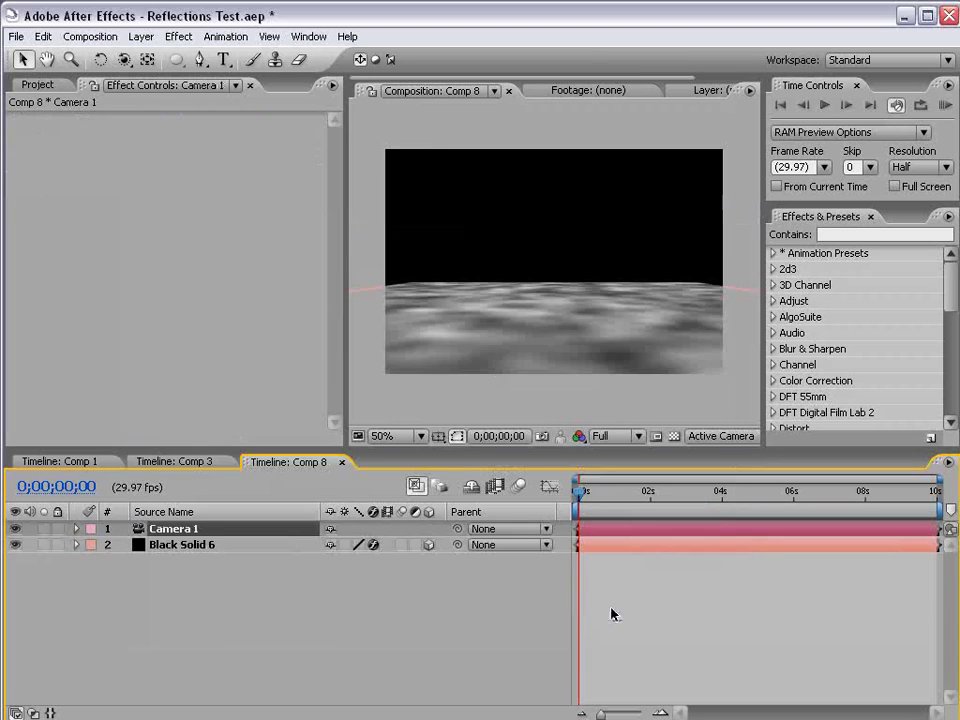
Place desert2.jpg into Comp 8 as a 3D layer, nudged slightly upward
{"action": "left_click", "coordinate": [60, 87]}
{"action": "left_click", "coordinate": [32, 201]}
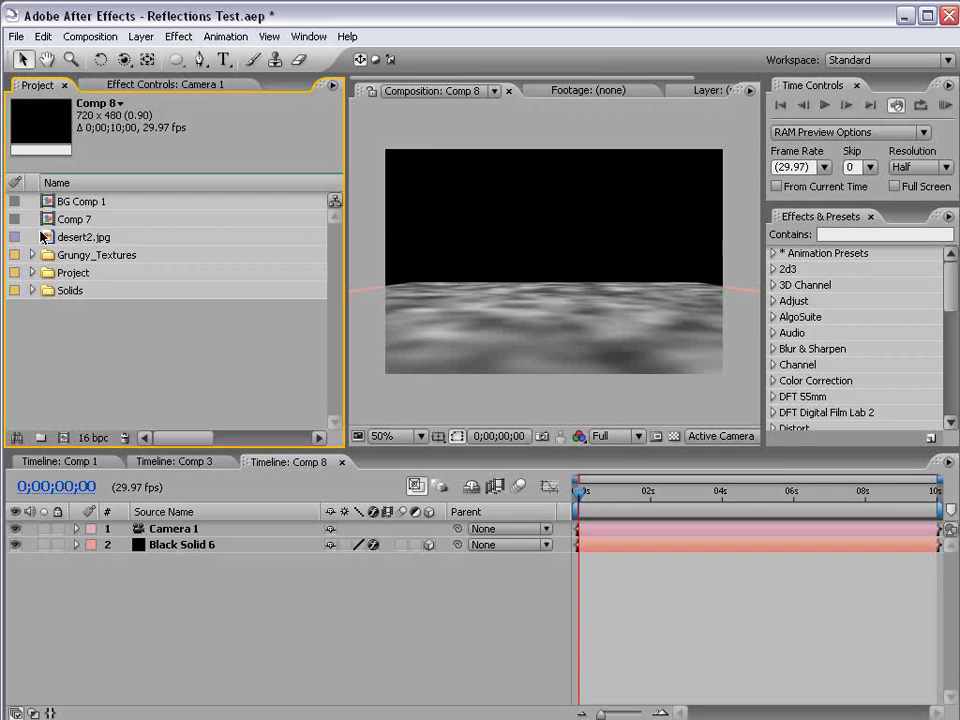
{"action": "left_click", "coordinate": [52, 240]}
{"action": "left_click_drag", "start_coordinate": [46, 240], "coordinate": [553, 263]}
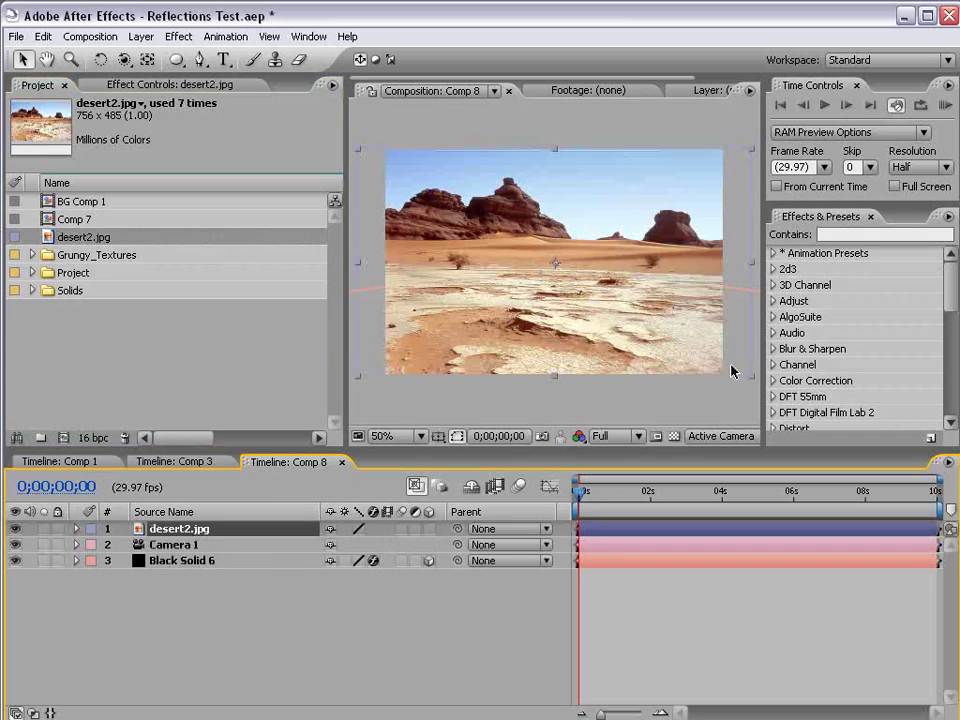
{"action": "left_click", "coordinate": [429, 528]}
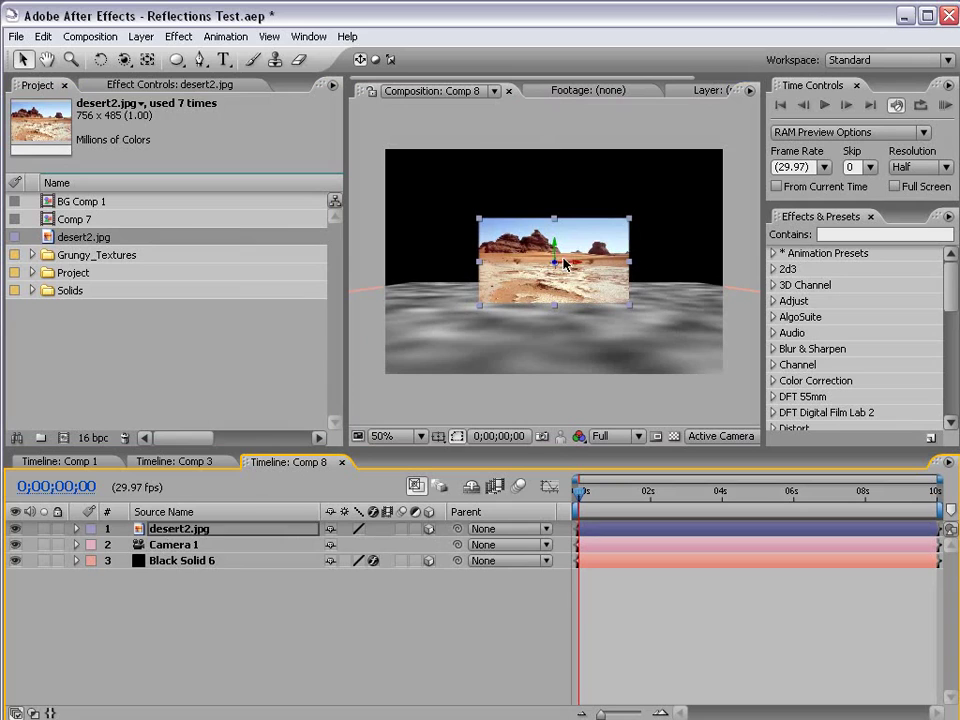
{"action": "left_click_drag", "start_coordinate": [555, 258], "coordinate": [559, 257]}
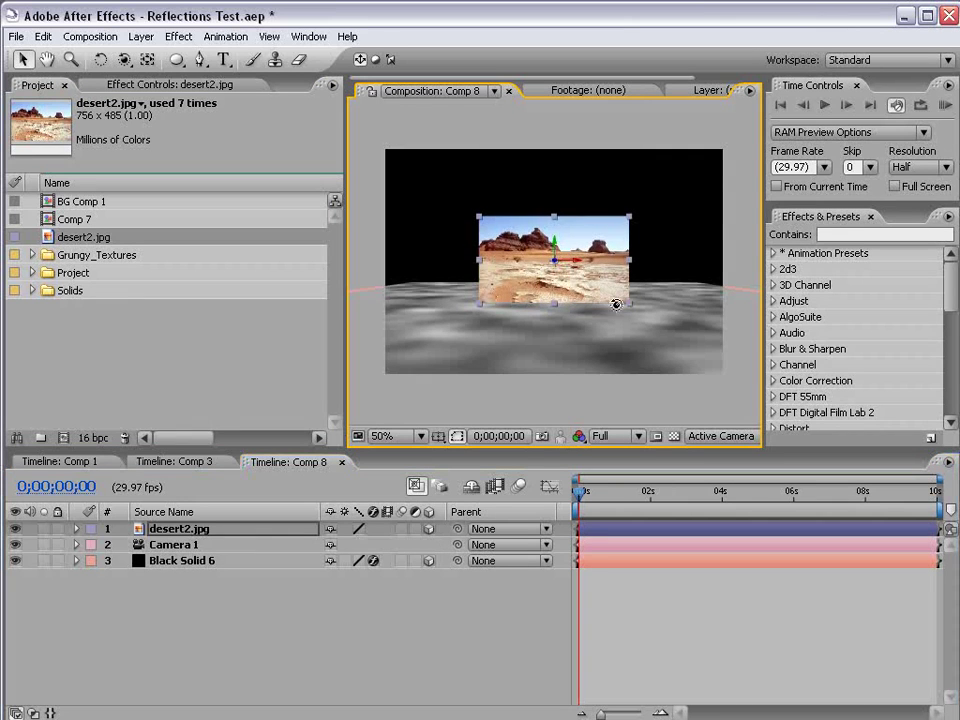
Try turning the desert image around its vertical axis, then undo it
{"action": "key", "text": "w"}
{"action": "left_click_drag", "start_coordinate": [616, 304], "coordinate": [539, 294]}
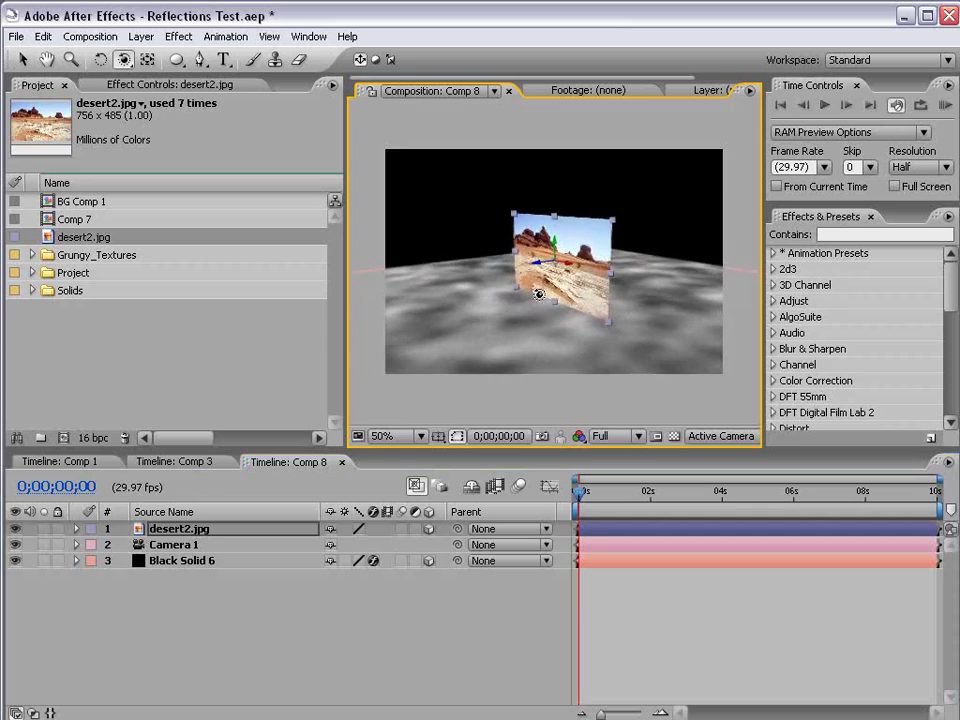
{"action": "key", "text": "ctrl+z"}
Rename Black Solid 6 to 'BG' and hide it
{"action": "key", "text": "v"}
{"action": "left_click", "coordinate": [170, 561]}
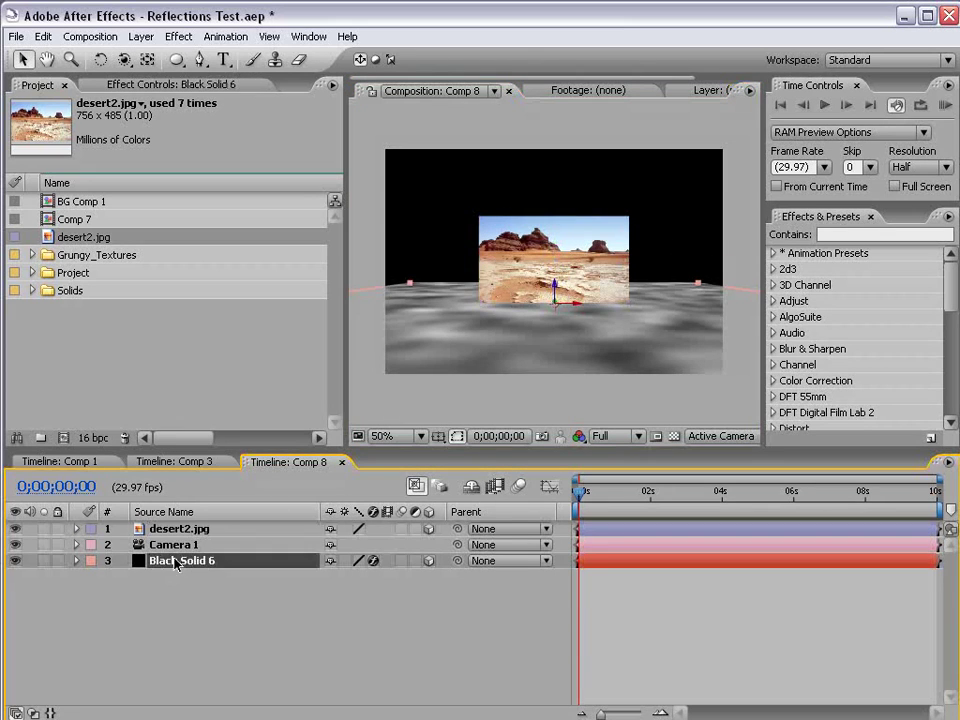
{"action": "key", "text": "Return"}
{"action": "type", "text": "BG"}
{"action": "key", "text": "Return"}
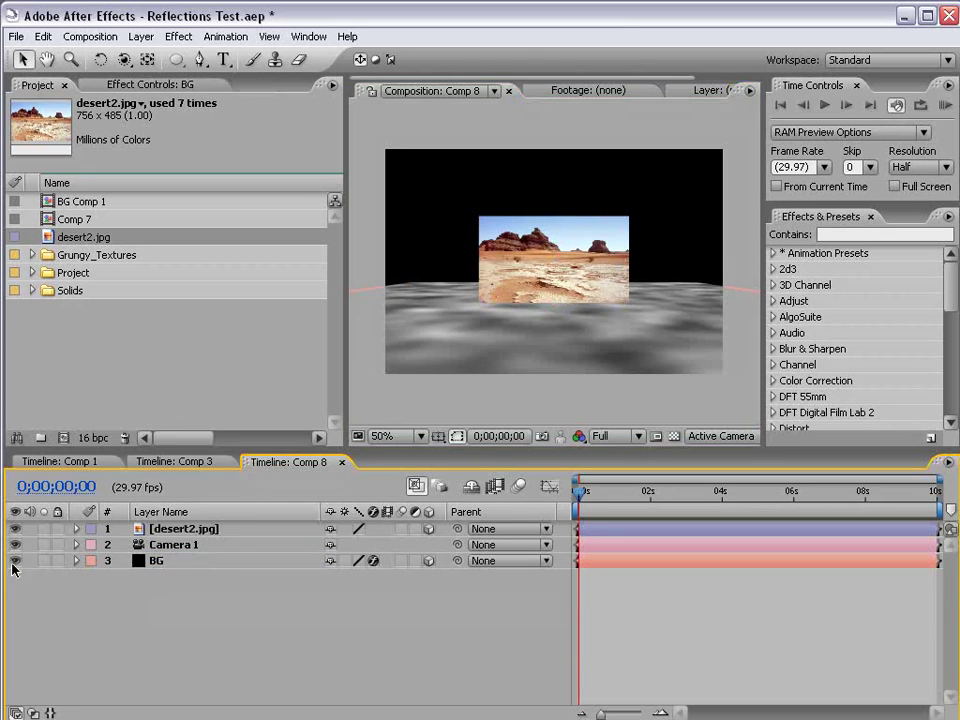
{"action": "left_click", "coordinate": [15, 561]}
Duplicate the desert layer, flip the copy upside down, and move it below the original
{"action": "left_click", "coordinate": [510, 290]}
{"action": "key", "text": "ctrl+d"}
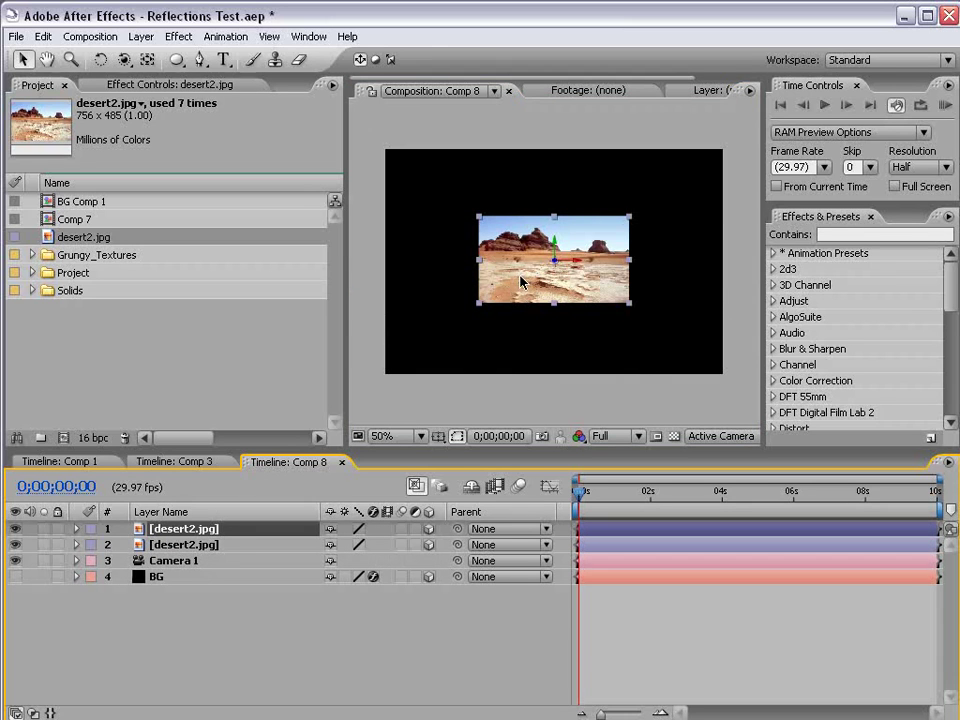
{"action": "key", "text": "w"}
{"action": "left_click_drag", "start_coordinate": [423, 196], "coordinate": [564, 347]}
{"action": "key", "text": "v"}
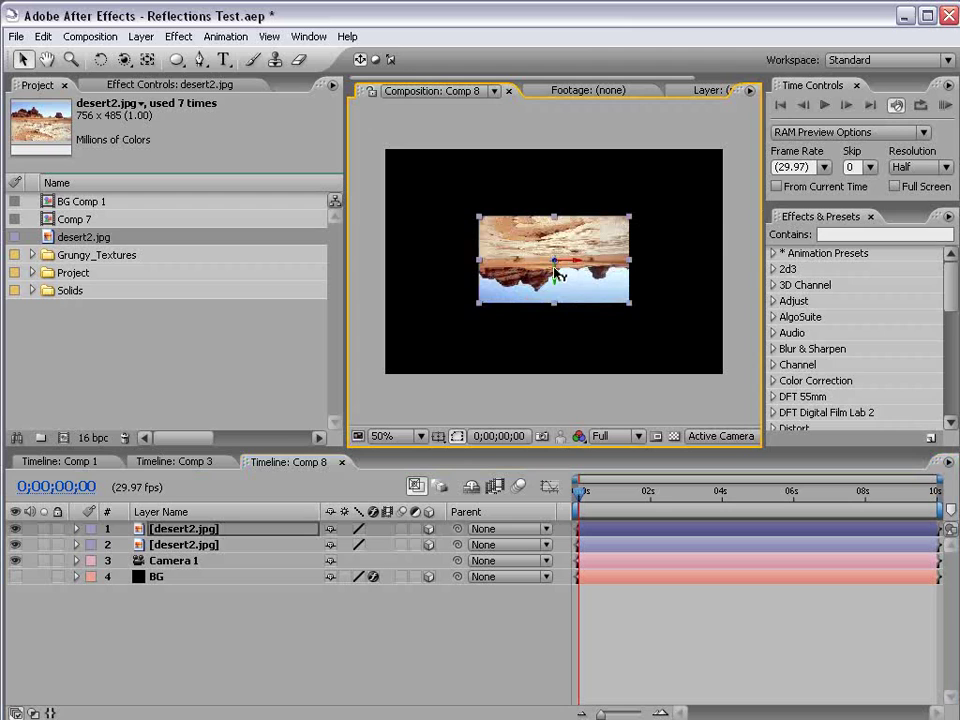
{"action": "left_click_drag", "start_coordinate": [554, 272], "coordinate": [554, 358]}
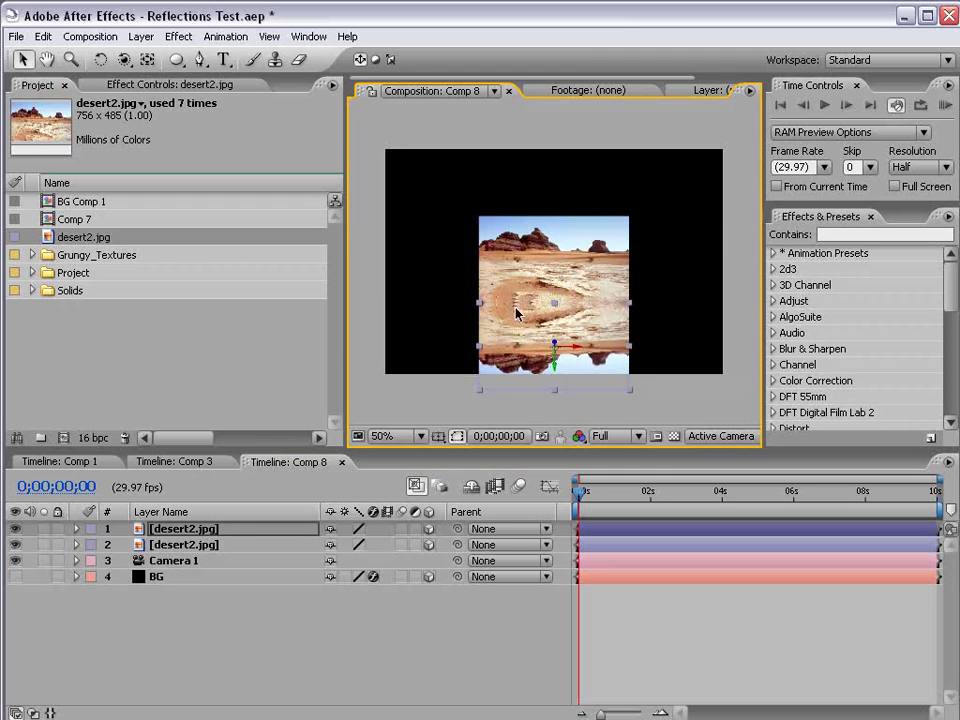
Reorder the desert layers and rename them 'Source Image' and 'Reflection'
{"action": "left_click_drag", "start_coordinate": [178, 528], "coordinate": [168, 556]}
{"action": "left_click", "coordinate": [176, 532]}
{"action": "key", "text": "Return"}
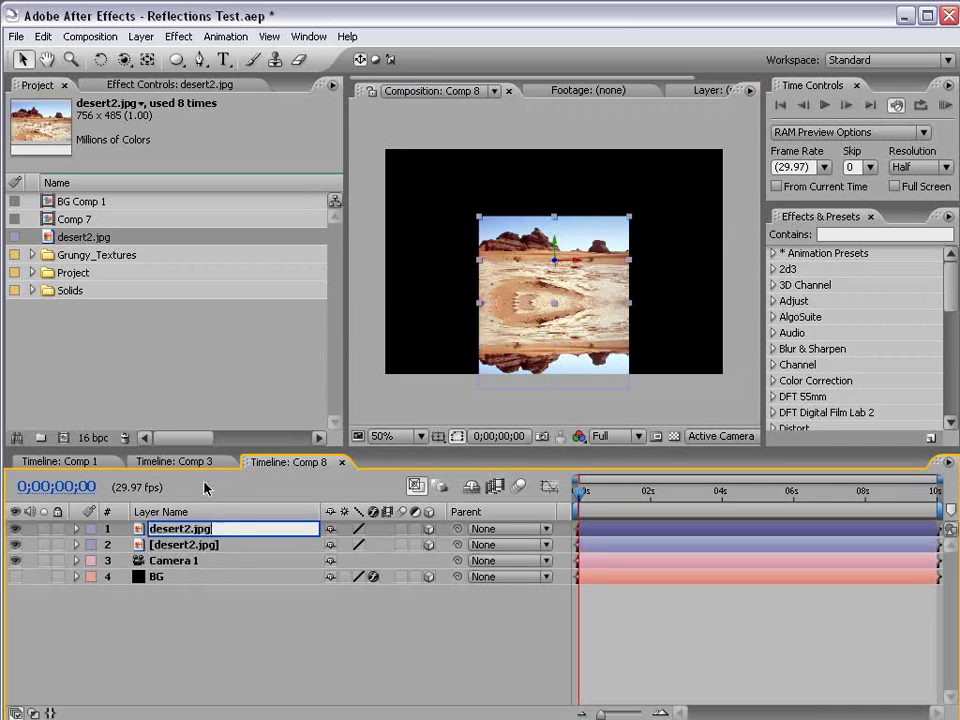
{"action": "type", "text": "Source Image"}
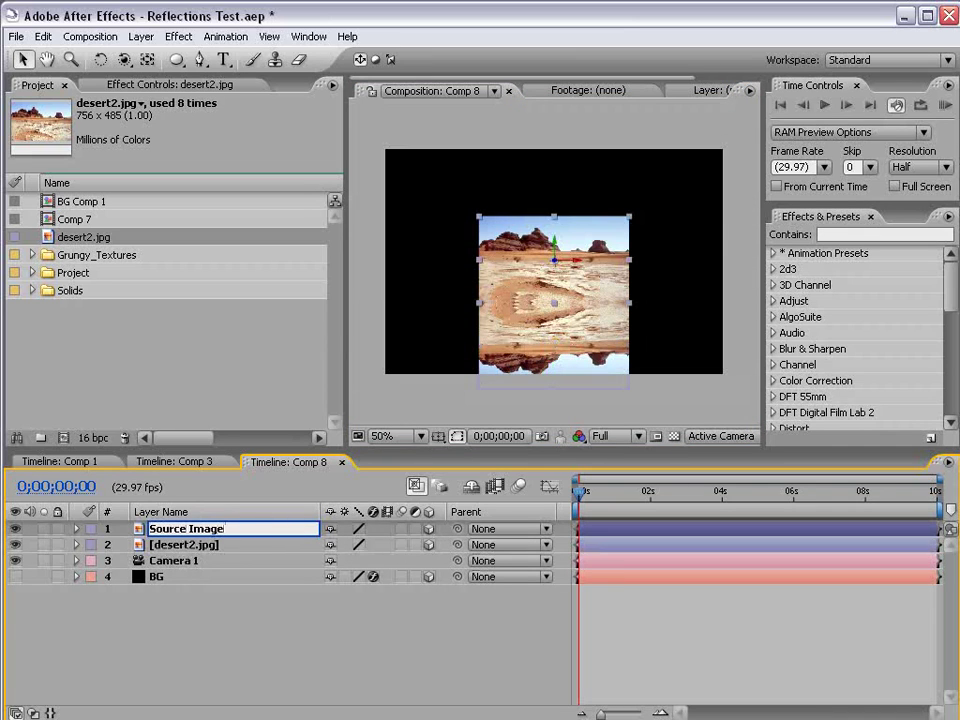
{"action": "key", "text": "Return"}
{"action": "left_click", "coordinate": [185, 544]}
{"action": "key", "text": "Return"}
{"action": "type", "text": "Ref"}
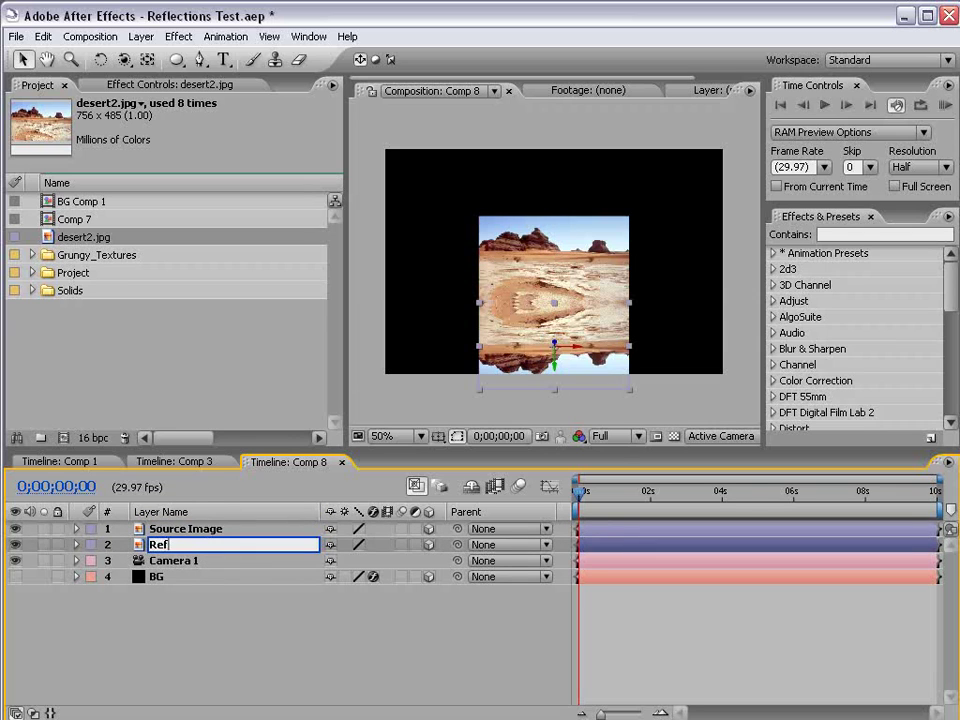
{"action": "type", "text": "lection"}
{"action": "key", "text": "Return"}
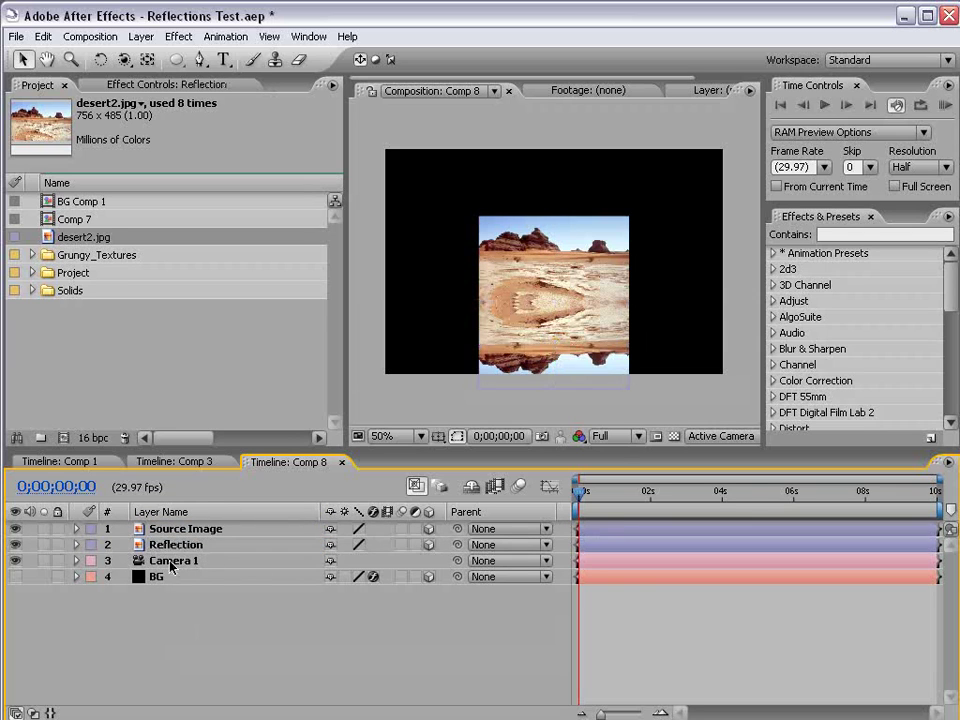
Parent Reflection to Source Image and test by shifting Source Image
{"action": "left_click_drag", "start_coordinate": [457, 548], "coordinate": [183, 530]}
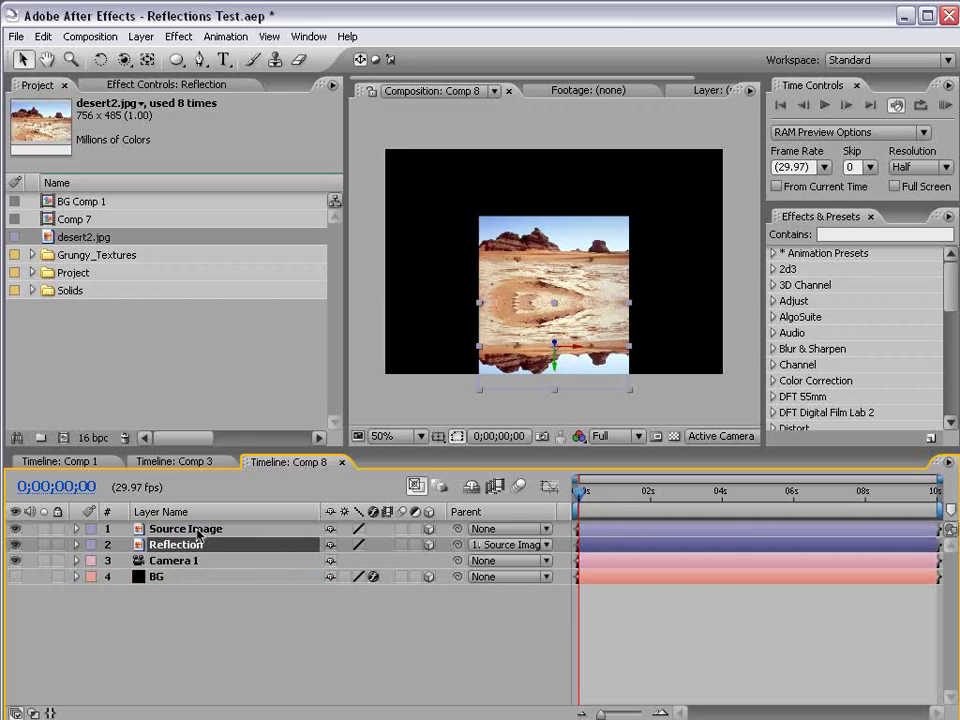
{"action": "left_click", "coordinate": [225, 530]}
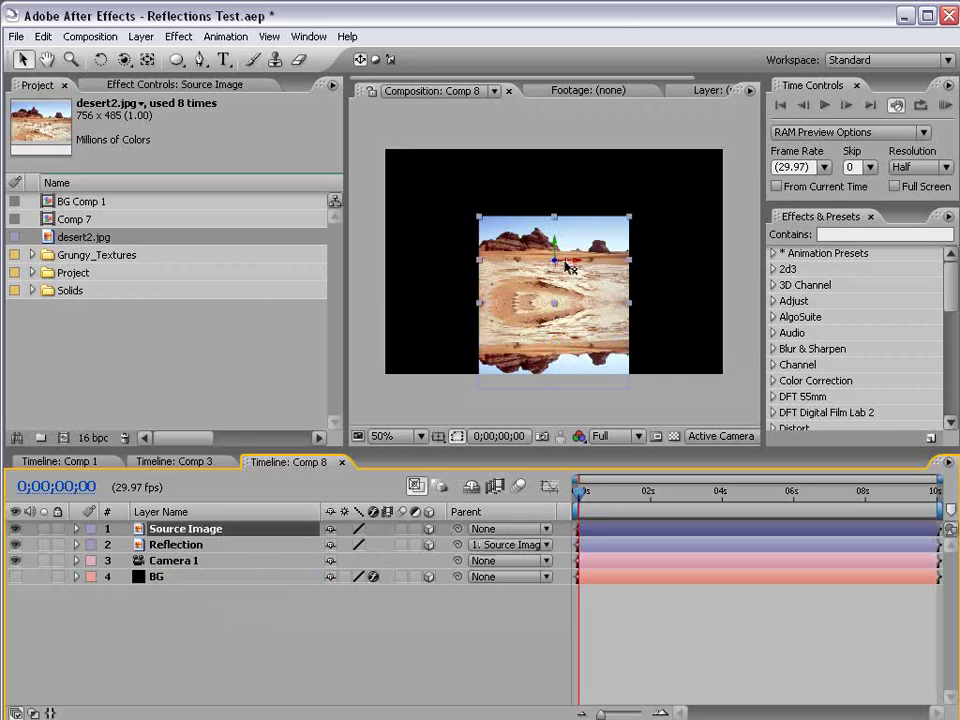
{"action": "mouse_move", "coordinate": [568, 265]}
{"action": "left_mouse_down"}
{"action": "mouse_move", "coordinate": [611, 266]}
{"action": "mouse_move", "coordinate": [545, 264]}
{"action": "mouse_move", "coordinate": [568, 264]}
{"action": "left_mouse_up"}
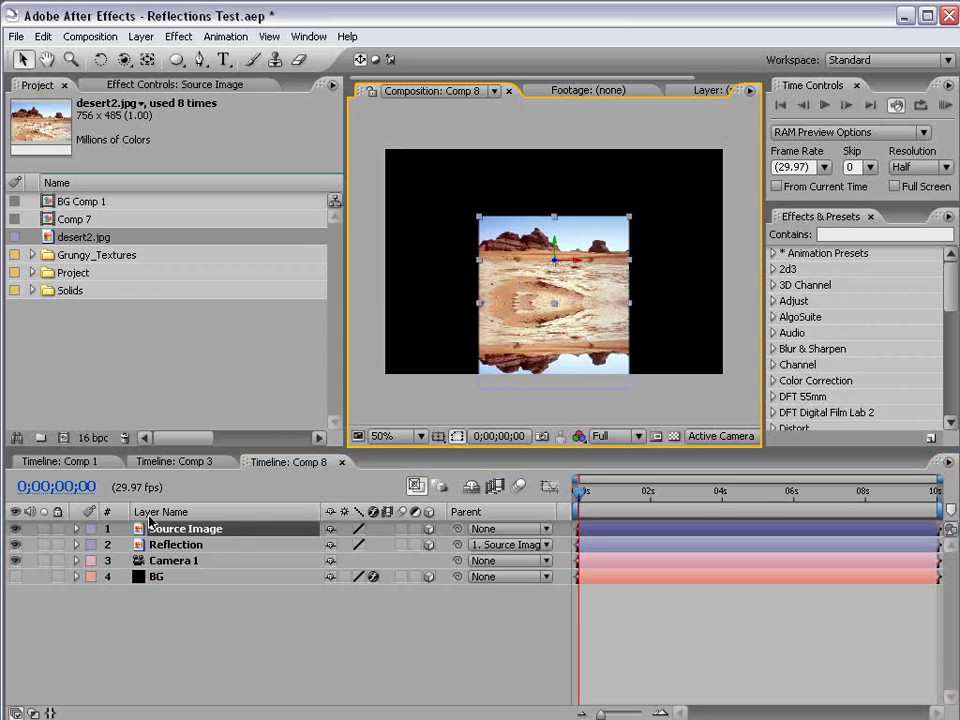
{"action": "left_click", "coordinate": [12, 586]}
Show the BG floor again and add an adjustment layer below Reflection
{"action": "left_click", "coordinate": [16, 577]}
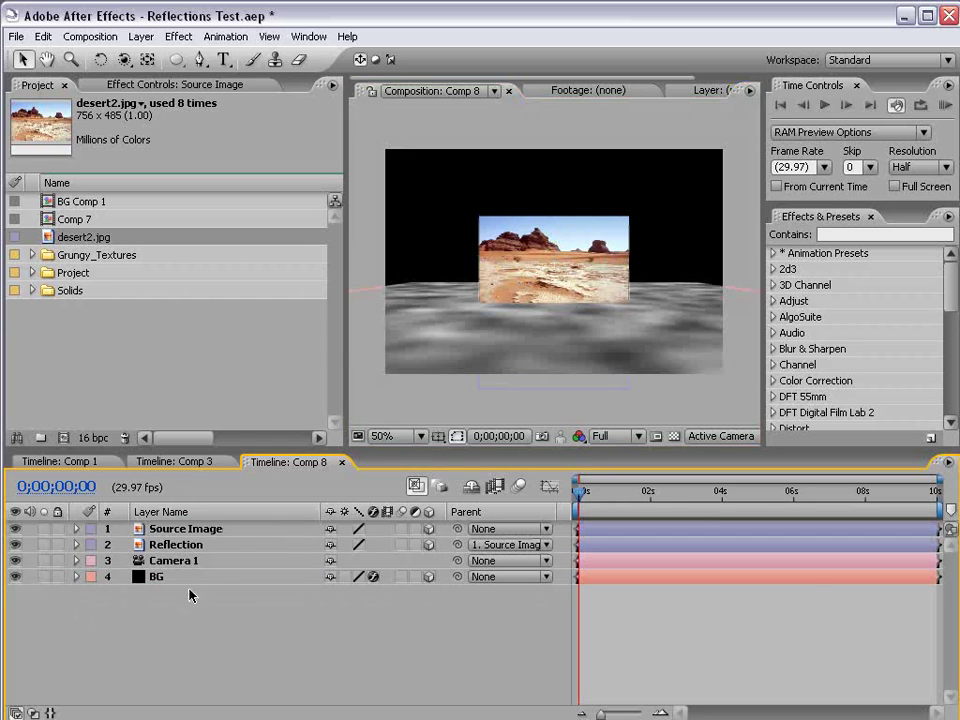
{"action": "left_click", "coordinate": [16, 577]}
{"action": "left_click", "coordinate": [16, 577]}
{"action": "left_click", "coordinate": [140, 36]}
{"action": "mouse_move", "coordinate": [152, 56]}
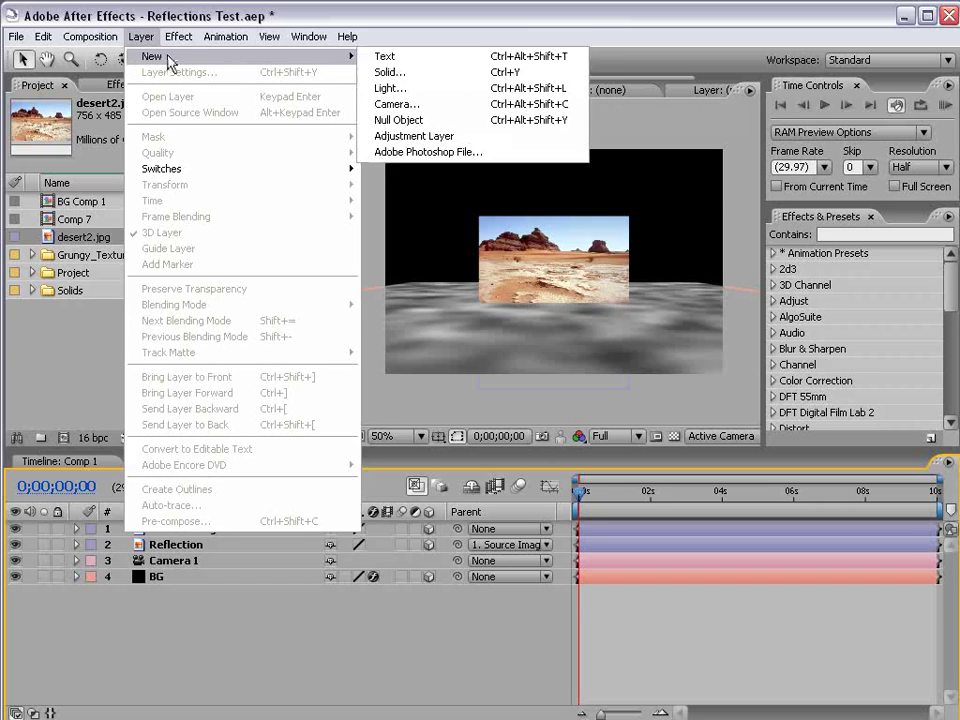
{"action": "left_click", "coordinate": [456, 135]}
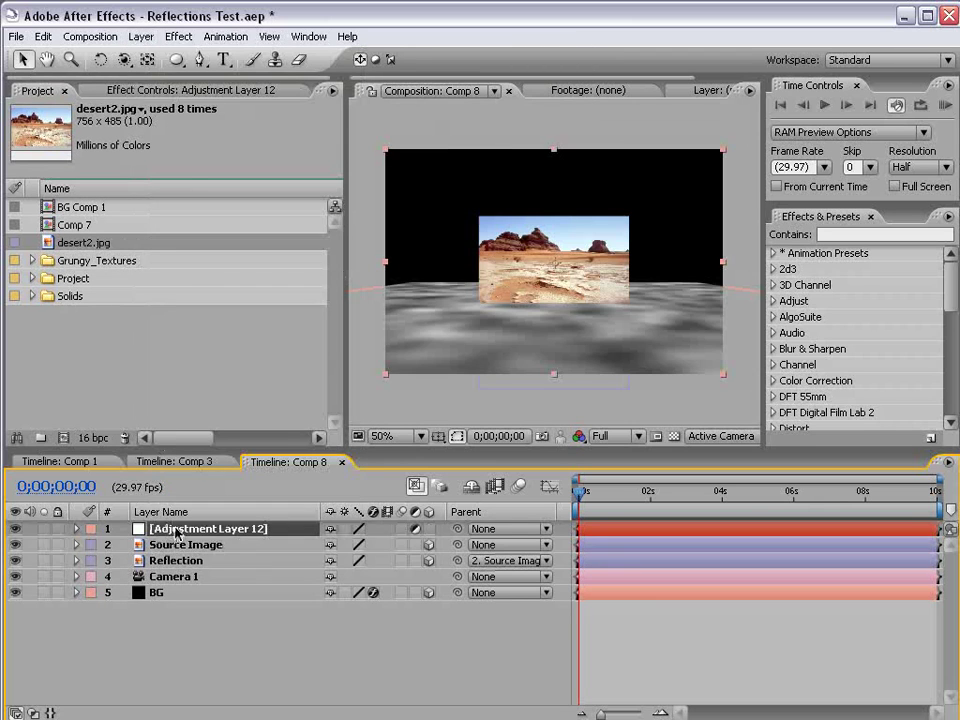
{"action": "mouse_move", "coordinate": [176, 531]}
{"action": "left_mouse_down"}
{"action": "mouse_move", "coordinate": [189, 581]}
{"action": "mouse_move", "coordinate": [180, 568]}
{"action": "mouse_move", "coordinate": [182, 598]}
{"action": "mouse_move", "coordinate": [156, 574]}
{"action": "mouse_move", "coordinate": [158, 525]}
{"action": "left_mouse_up"}
Move Camera 1 to the top of the stack and orbit the view to an angle
{"action": "key", "text": "KP_4"}
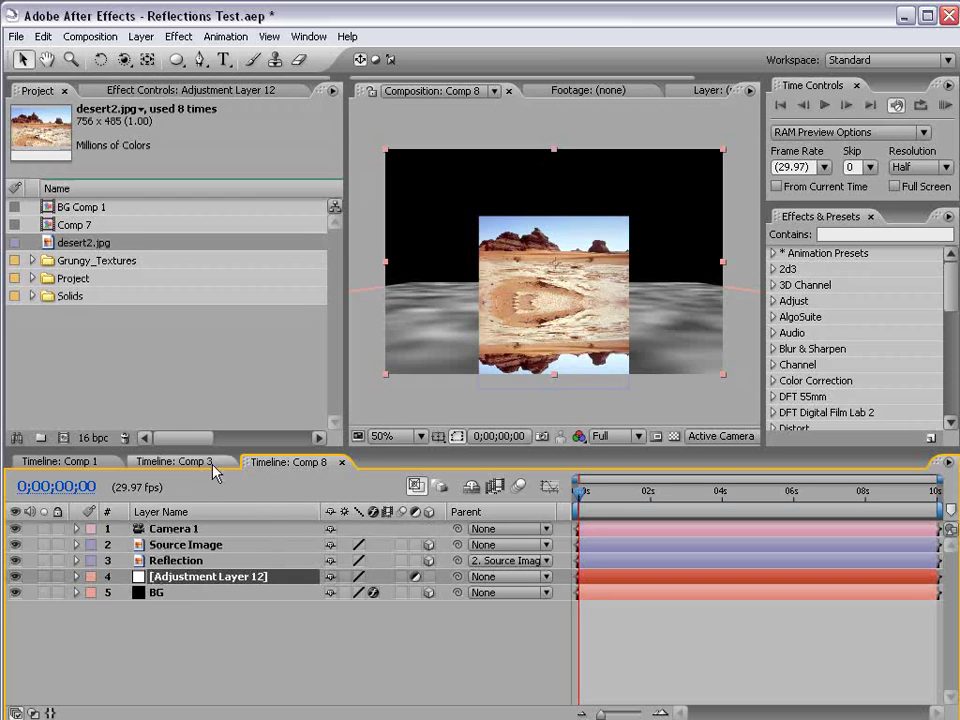
{"action": "key", "text": "c"}
{"action": "left_click_drag", "start_coordinate": [549, 319], "coordinate": [261, 443]}
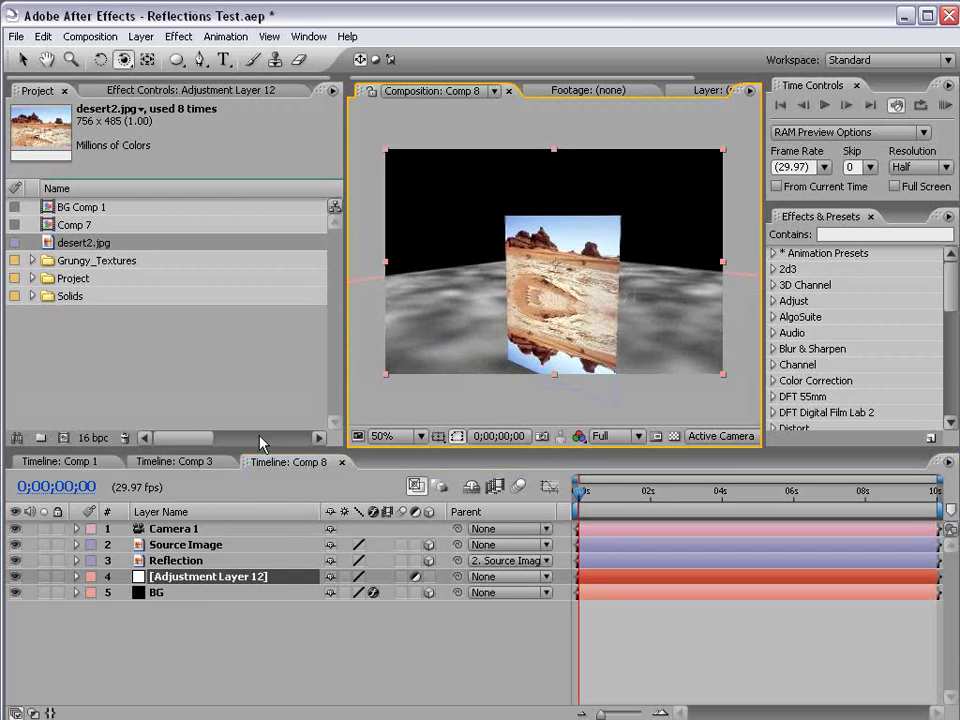
Set Reflection's opacity to 50% and orbit to check the dimmed reflection
{"action": "left_click", "coordinate": [175, 560]}
{"action": "key", "text": "t"}
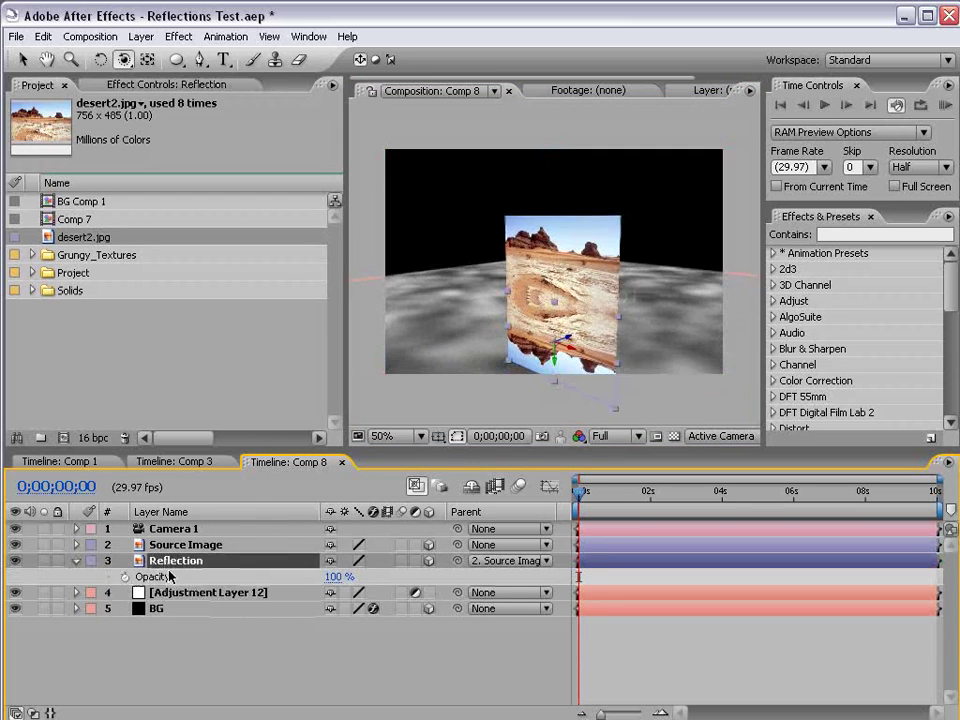
{"action": "left_click", "coordinate": [338, 577]}
{"action": "type", "text": "50"}
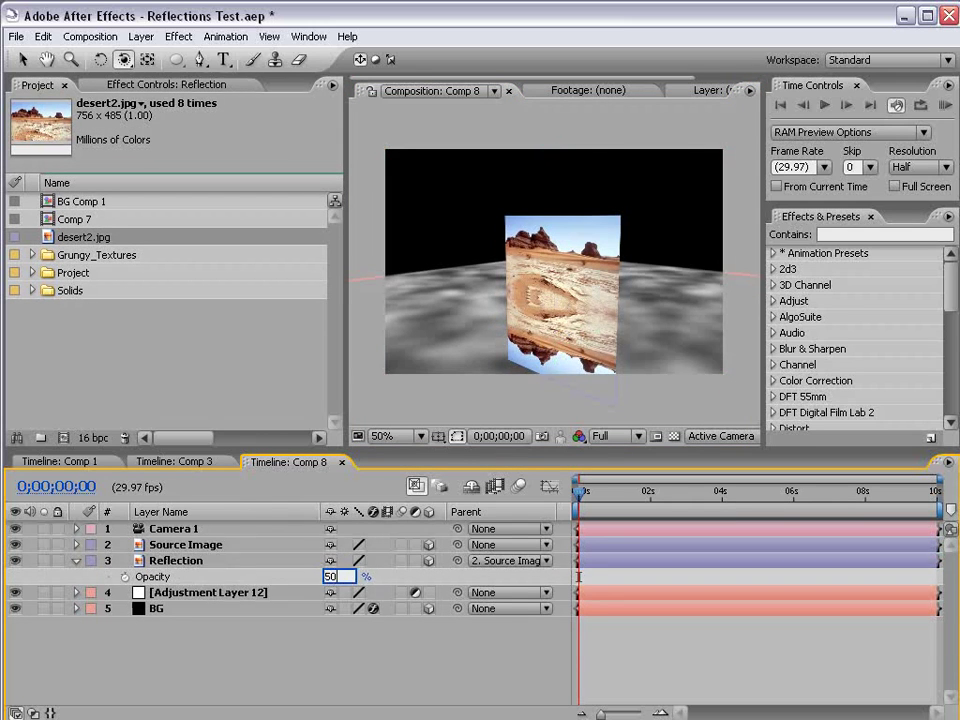
{"action": "key", "text": "Return"}
{"action": "left_click", "coordinate": [504, 323]}
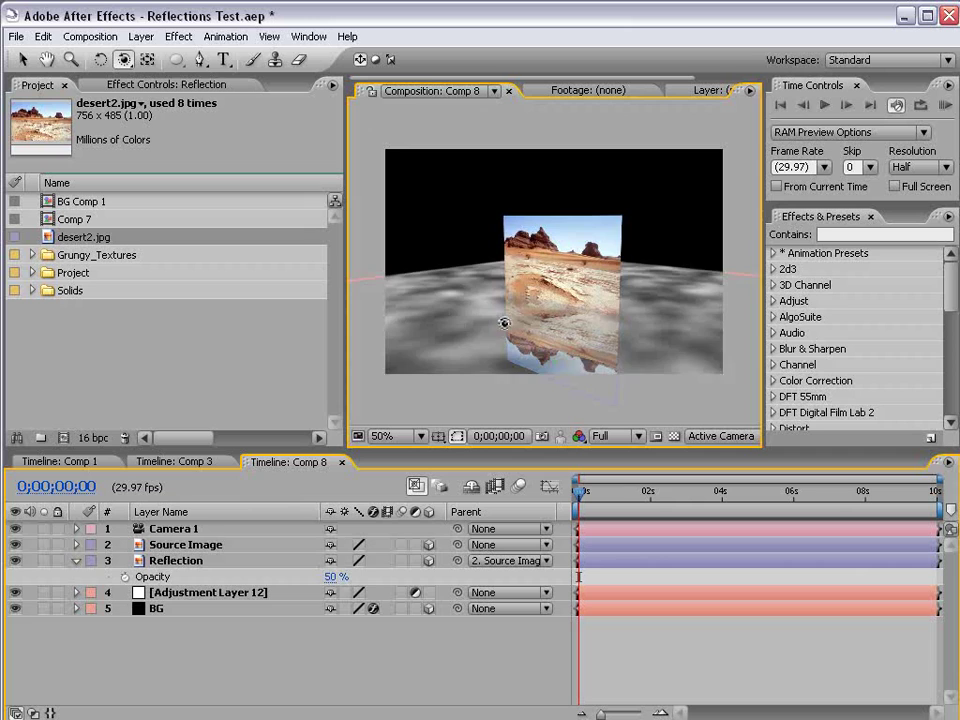
{"action": "left_click_drag", "start_coordinate": [504, 323], "coordinate": [647, 321]}
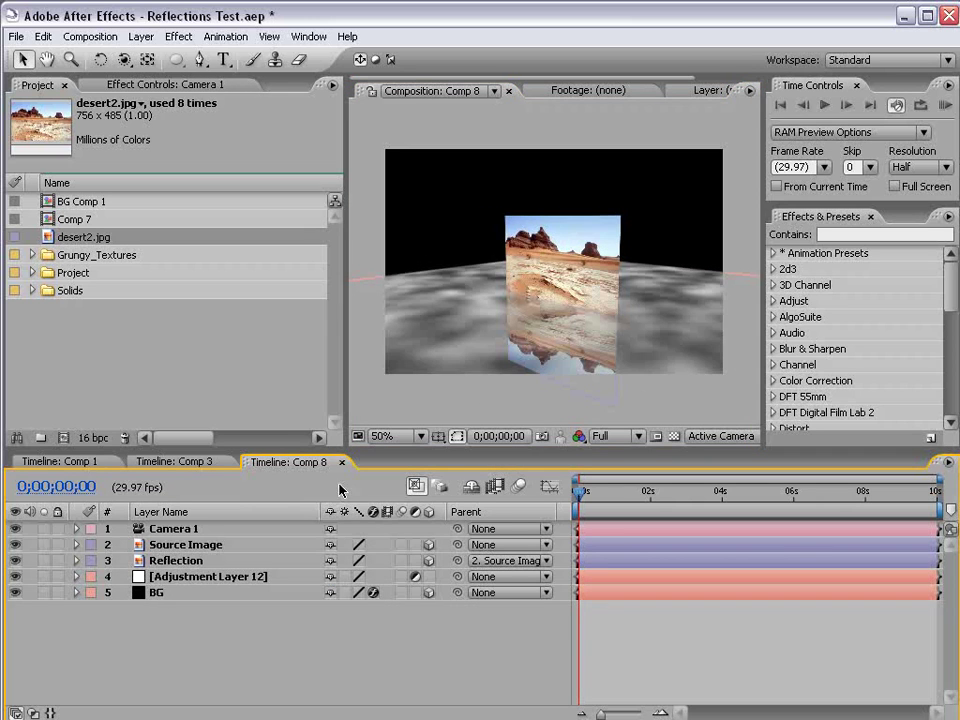
Add Adjustment Layer 13 with a Displacement Map effect
{"action": "left_click", "coordinate": [140, 36]}
{"action": "mouse_move", "coordinate": [340, 56]}
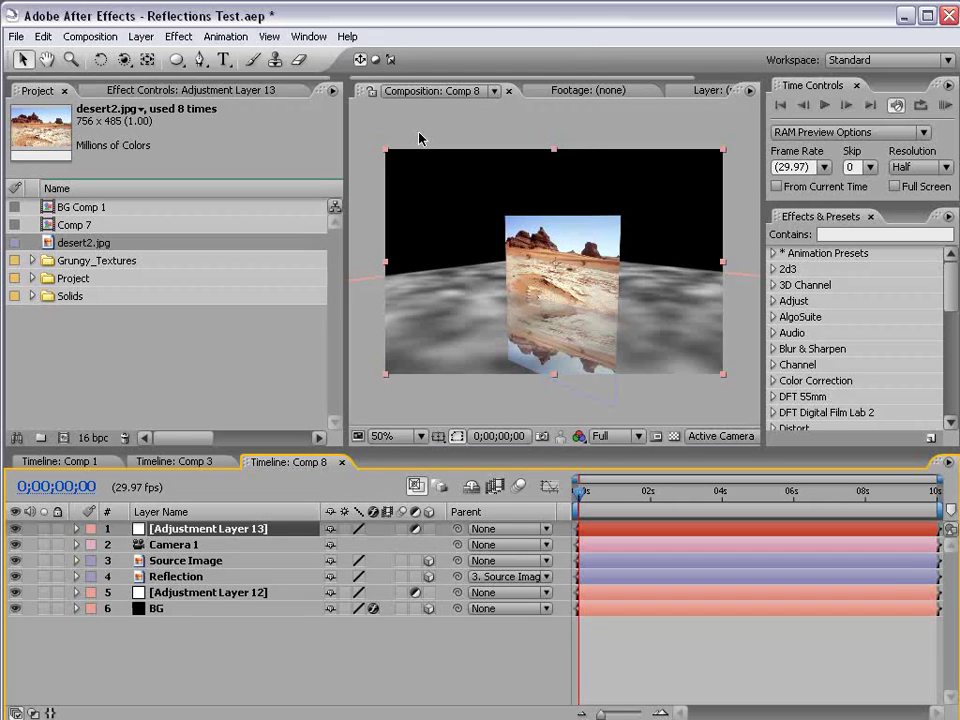
{"action": "left_click", "coordinate": [179, 36]}
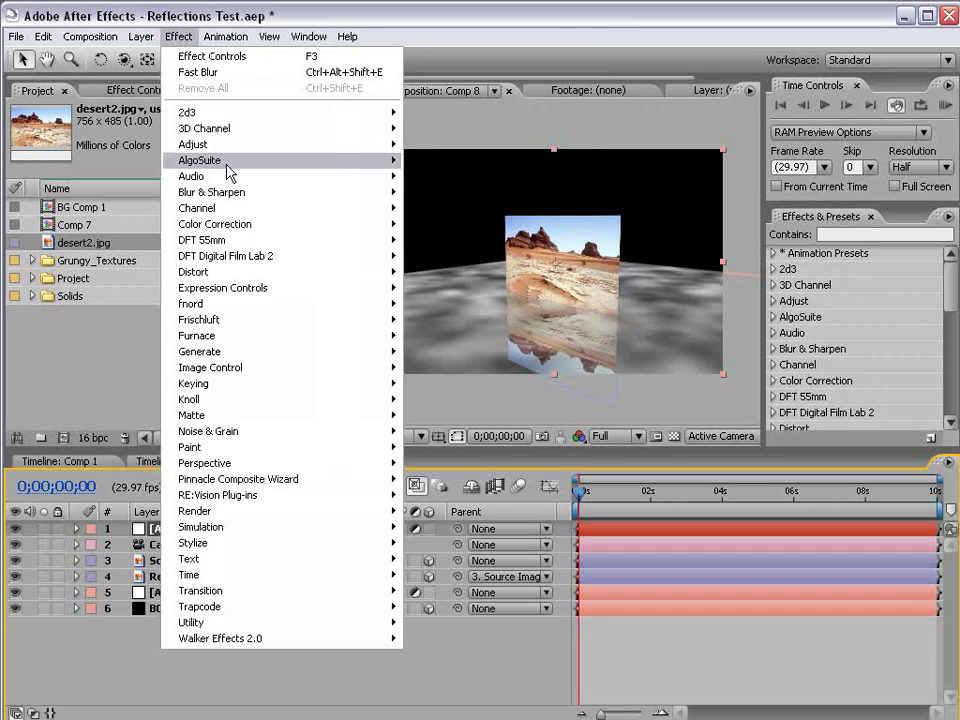
{"action": "mouse_move", "coordinate": [250, 272]}
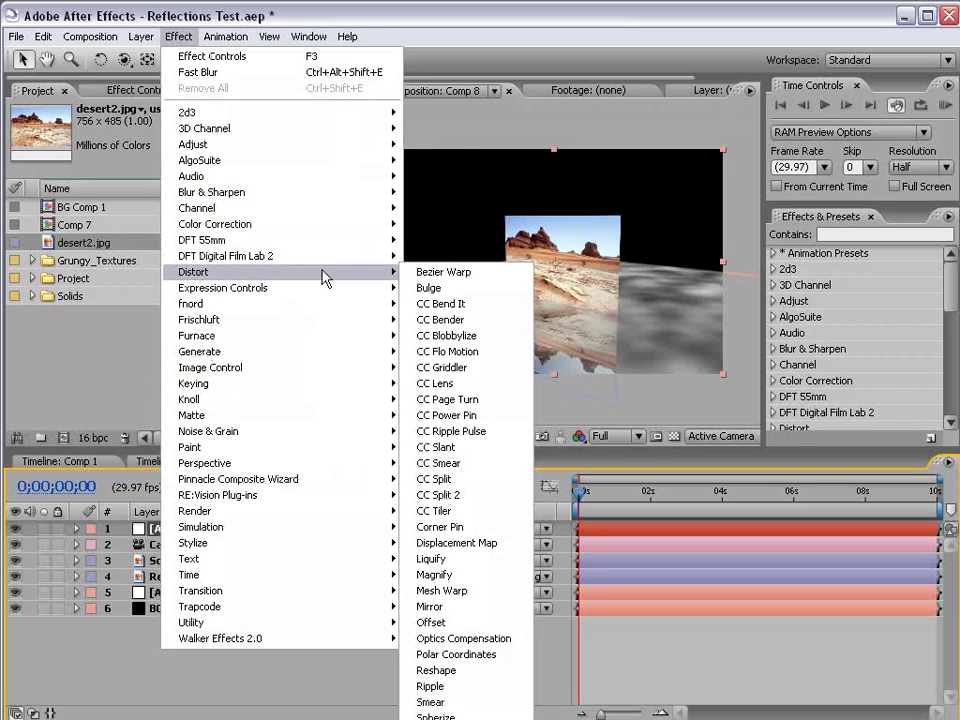
{"action": "left_click", "coordinate": [519, 549]}
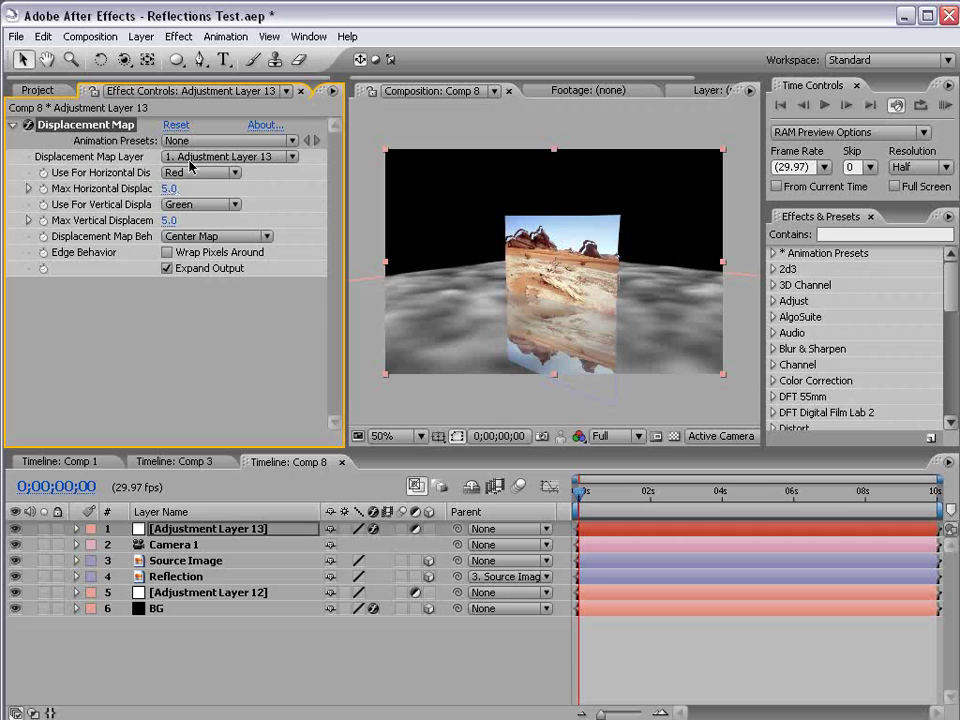
Try BG, then Source Image, as the map with -42/42 displacement, then reset to defaults
{"action": "left_click", "coordinate": [190, 160]}
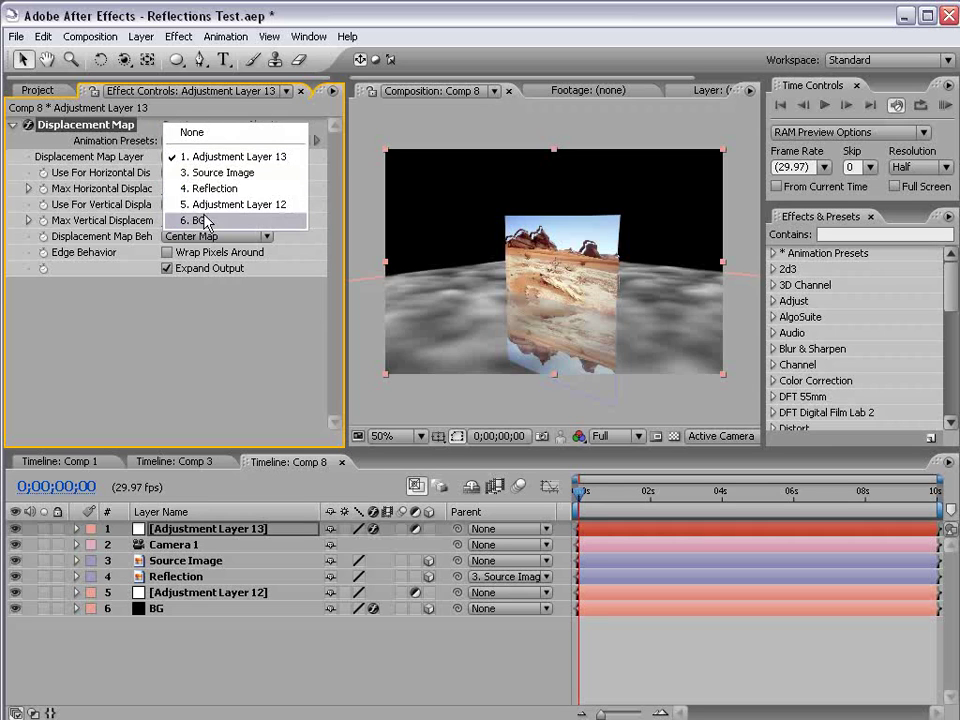
{"action": "left_click", "coordinate": [203, 220]}
{"action": "left_click", "coordinate": [195, 156]}
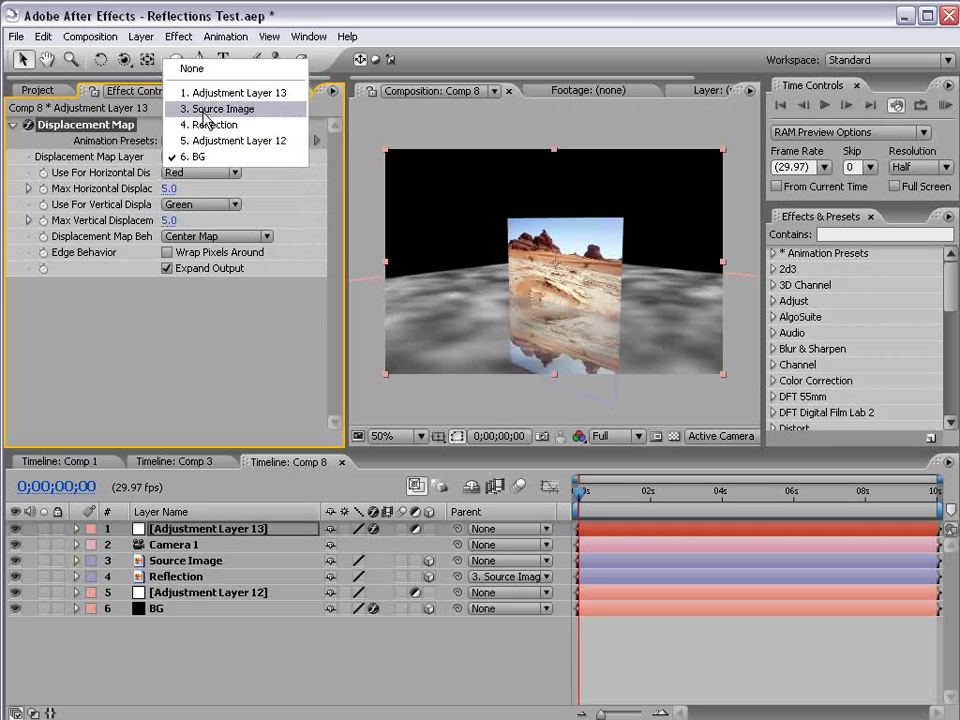
{"action": "left_click", "coordinate": [206, 110]}
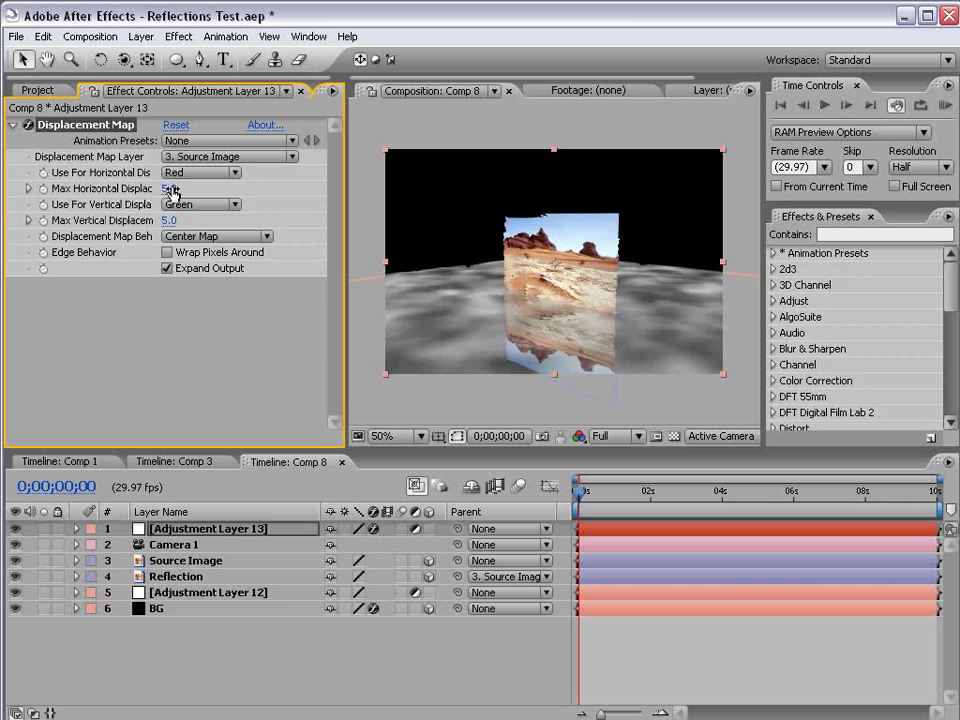
{"action": "left_click_drag", "start_coordinate": [170, 190], "coordinate": [122, 188]}
{"action": "left_click_drag", "start_coordinate": [168, 220], "coordinate": [146, 220]}
{"action": "left_click", "coordinate": [177, 126]}
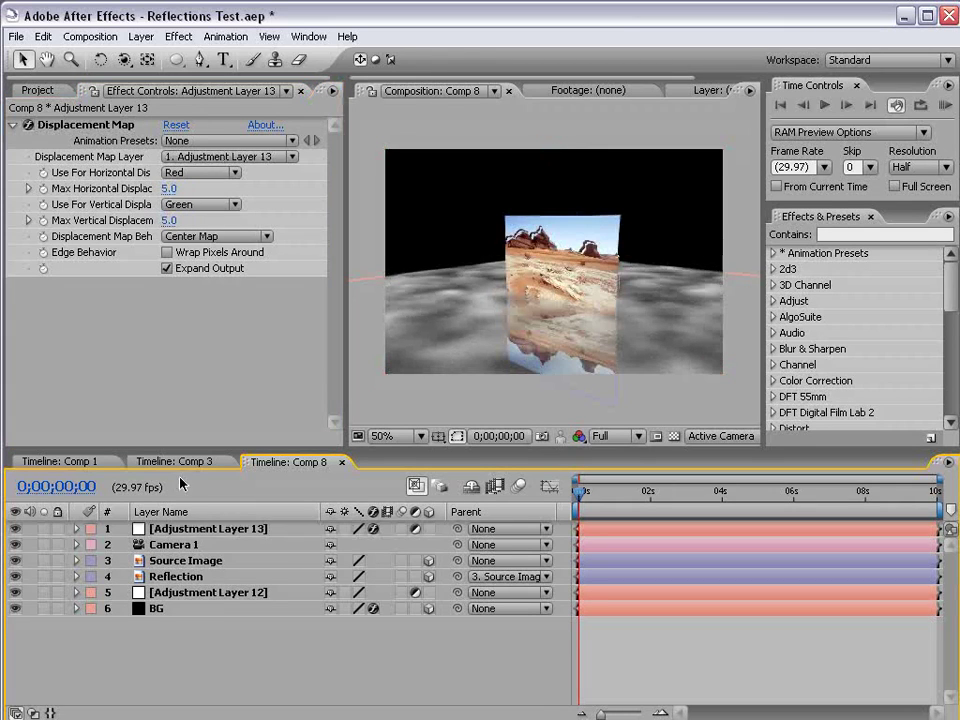
{"action": "left_click", "coordinate": [190, 529]}
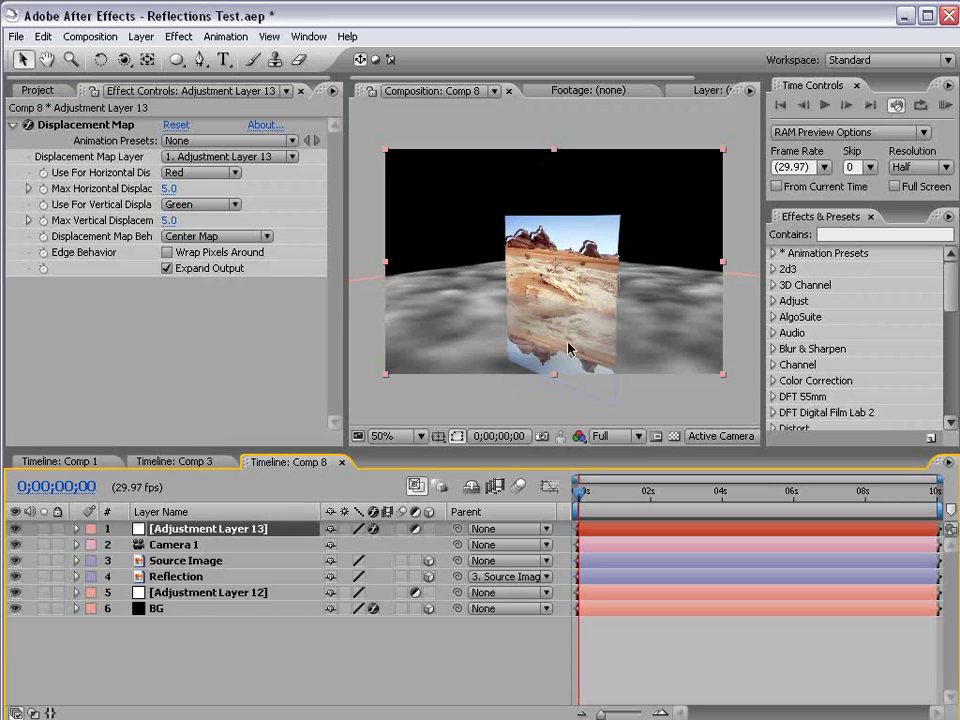
Set Displacement Map Layer to '6. BG' and orbit the camera to view the result
{"action": "left_click", "coordinate": [170, 157]}
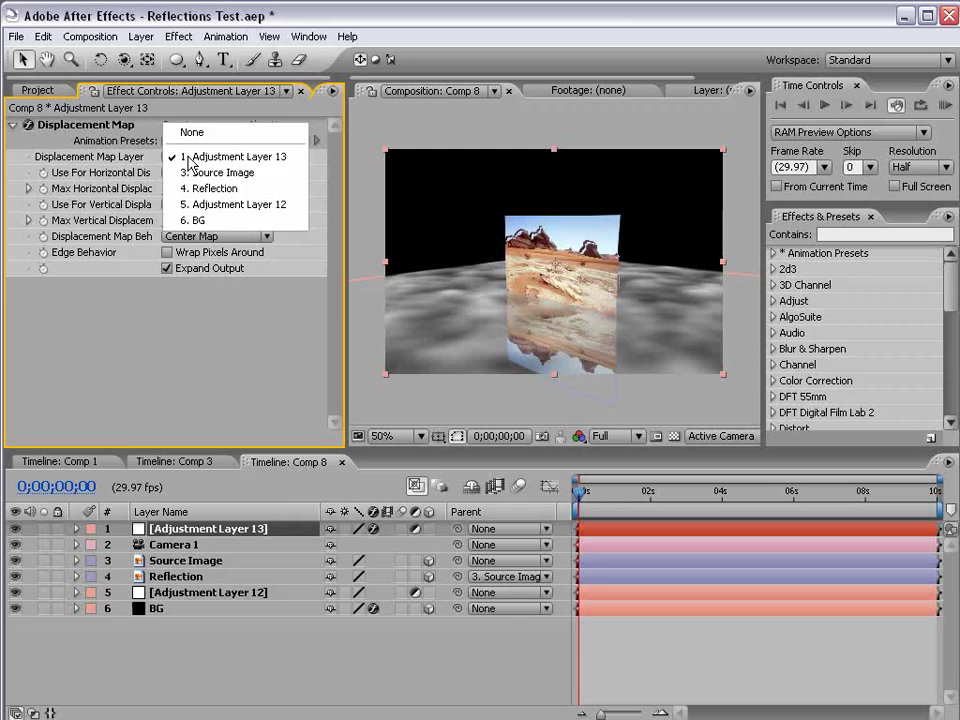
{"action": "left_click", "coordinate": [196, 219]}
{"action": "left_click", "coordinate": [152, 609]}
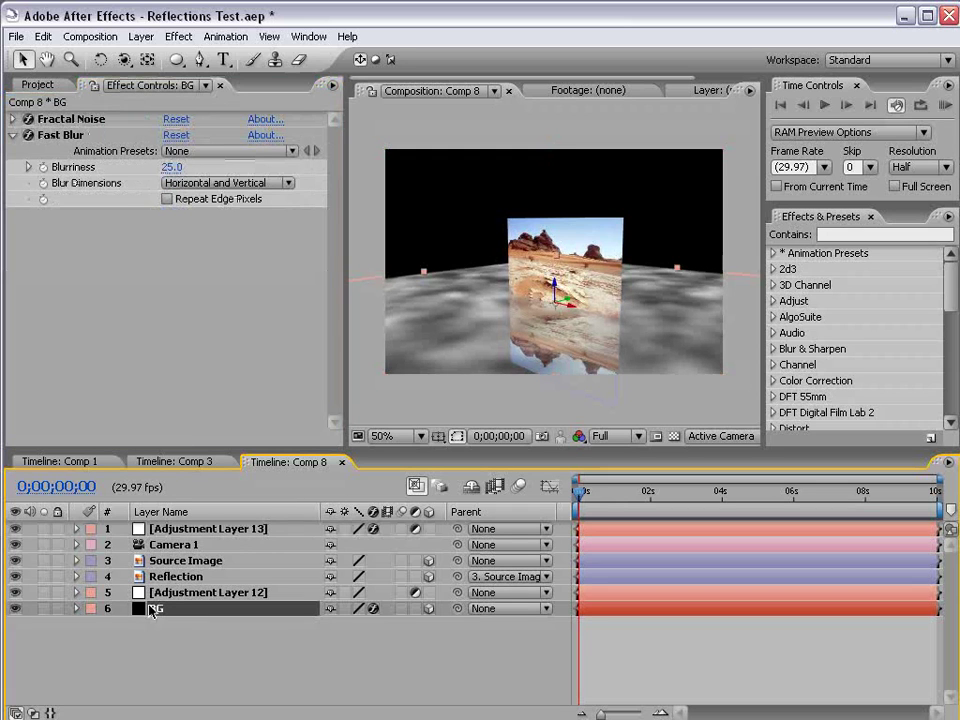
{"action": "key", "text": "c"}
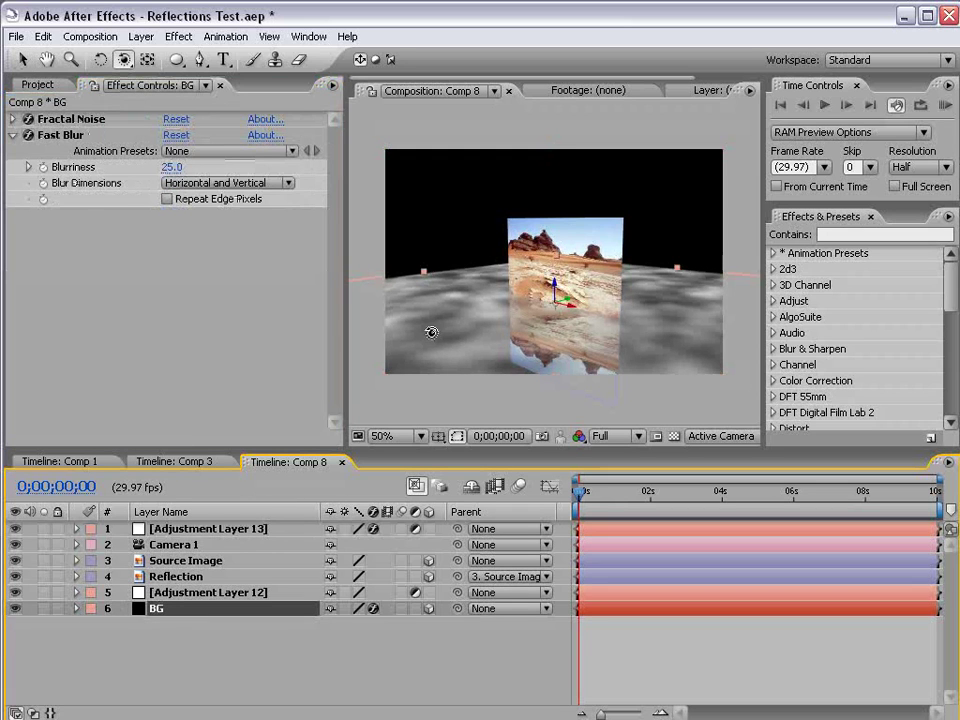
{"action": "left_click_drag", "start_coordinate": [431, 332], "coordinate": [452, 285]}
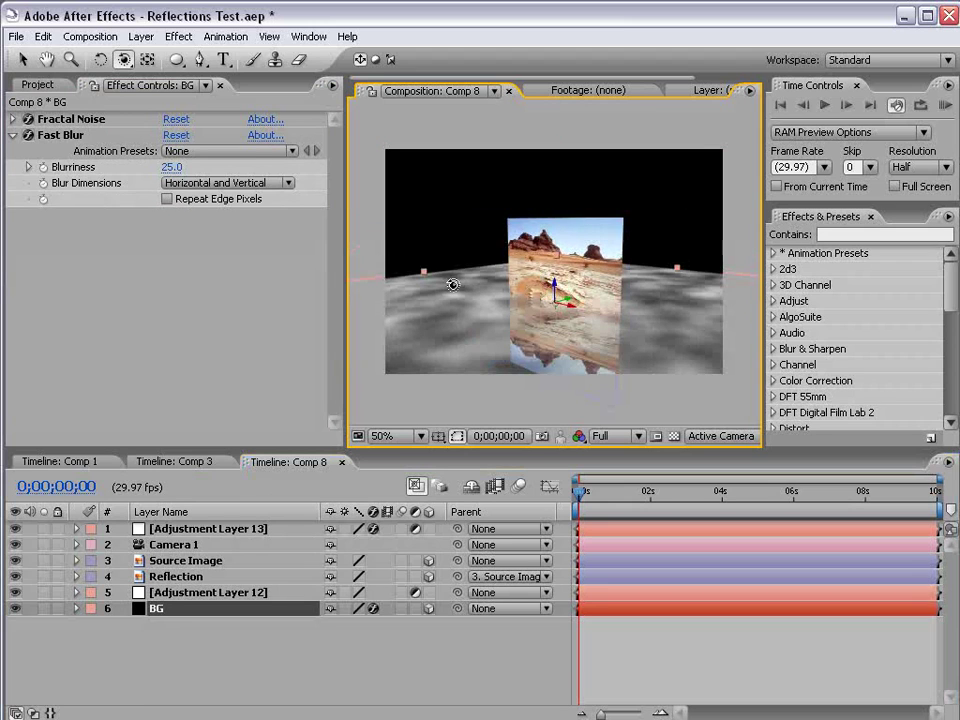
Recheck Adjustment Layer 13's Displacement Map, then switch off BG's effects to compare
{"action": "left_click", "coordinate": [218, 529]}
{"action": "left_click", "coordinate": [75, 124]}
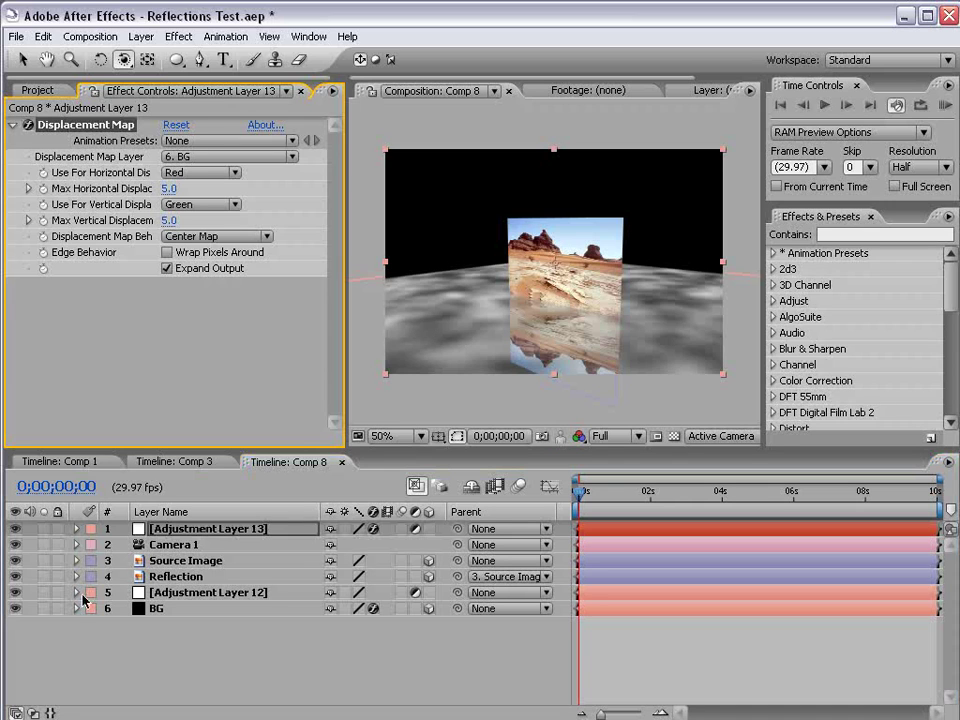
{"action": "left_click", "coordinate": [156, 608]}
{"action": "left_click", "coordinate": [29, 119]}
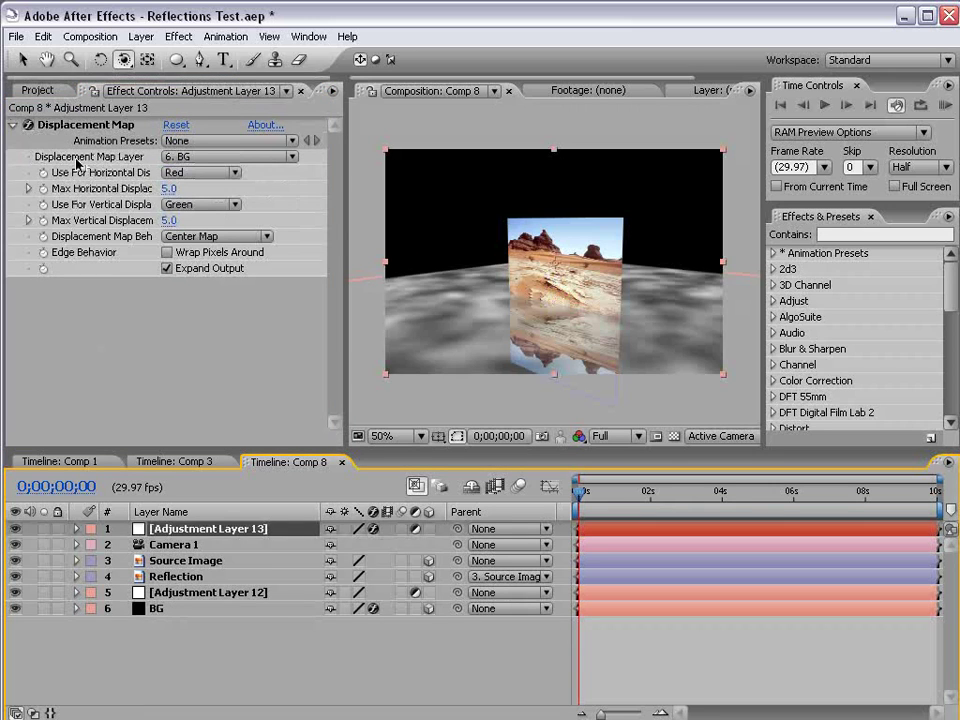
Pre-compose the BG layer into BG Comp 2, moving all attributes
{"action": "left_click", "coordinate": [158, 608]}
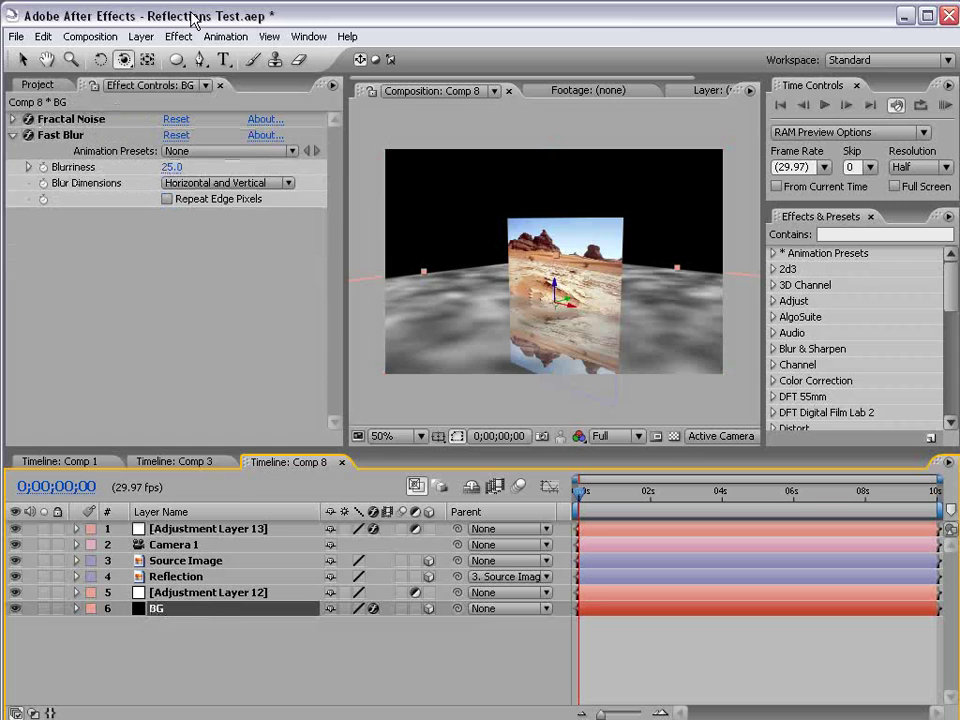
{"action": "left_click", "coordinate": [141, 36]}
{"action": "left_click", "coordinate": [190, 521]}
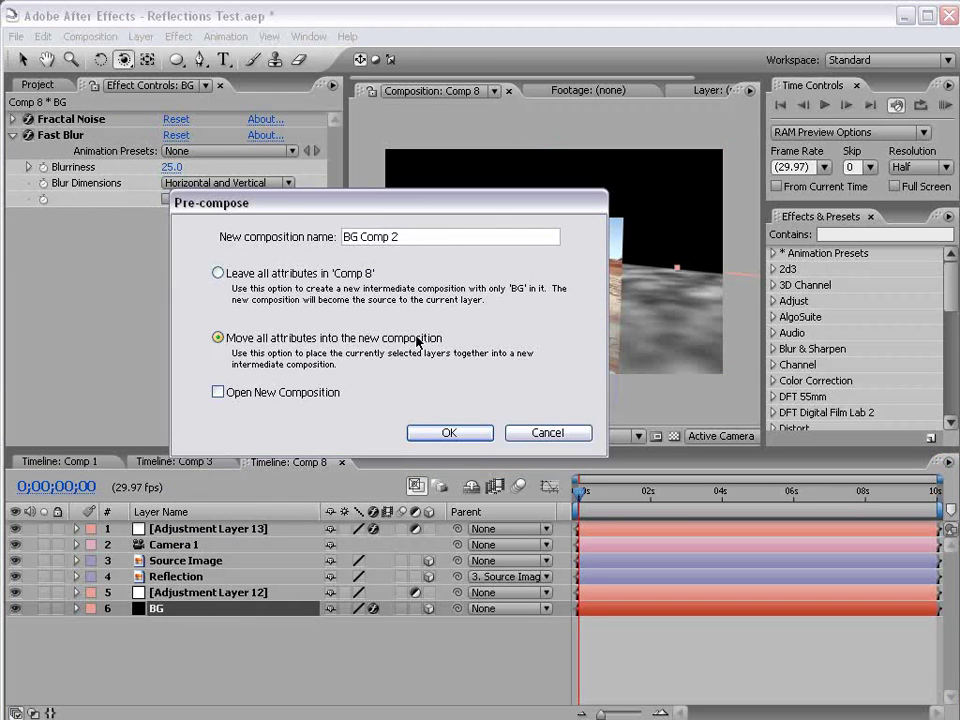
{"action": "left_click", "coordinate": [447, 433]}
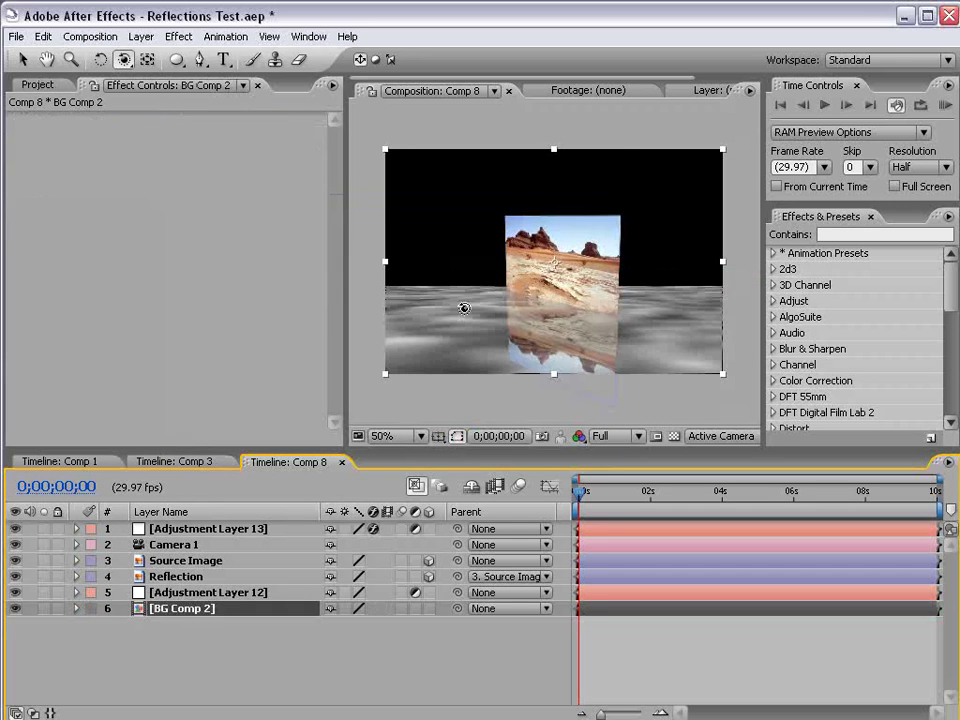
{"action": "left_click_drag", "start_coordinate": [431, 291], "coordinate": [405, 250]}
{"action": "key", "text": "ctrl+z"}
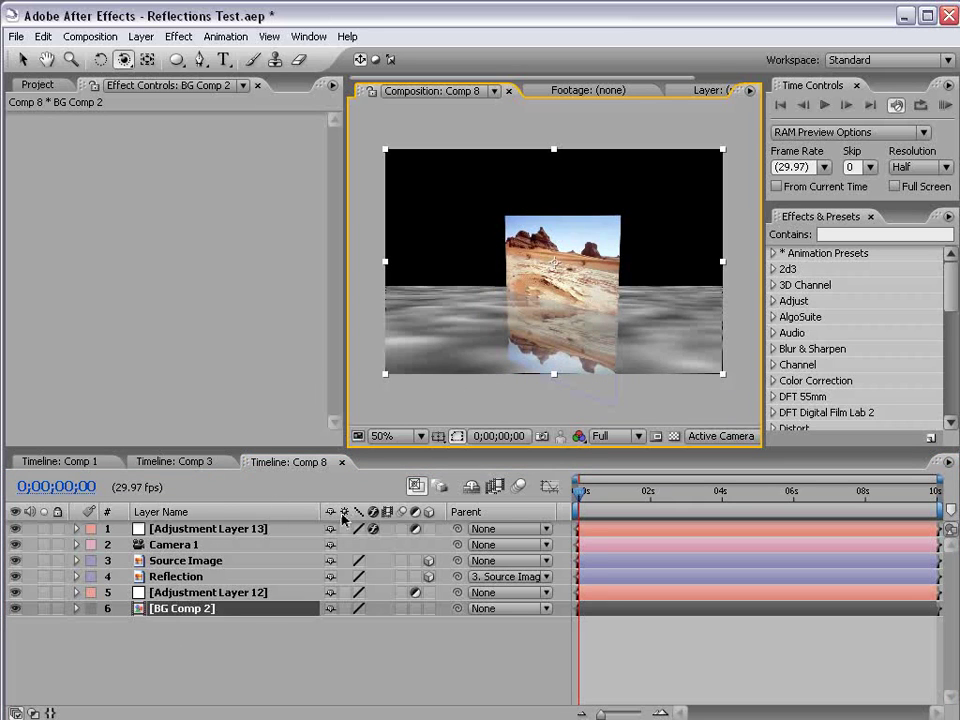
Enable Collapse Transformations on BG Comp 2 and inspect the BG layer inside it
{"action": "left_click", "coordinate": [345, 608]}
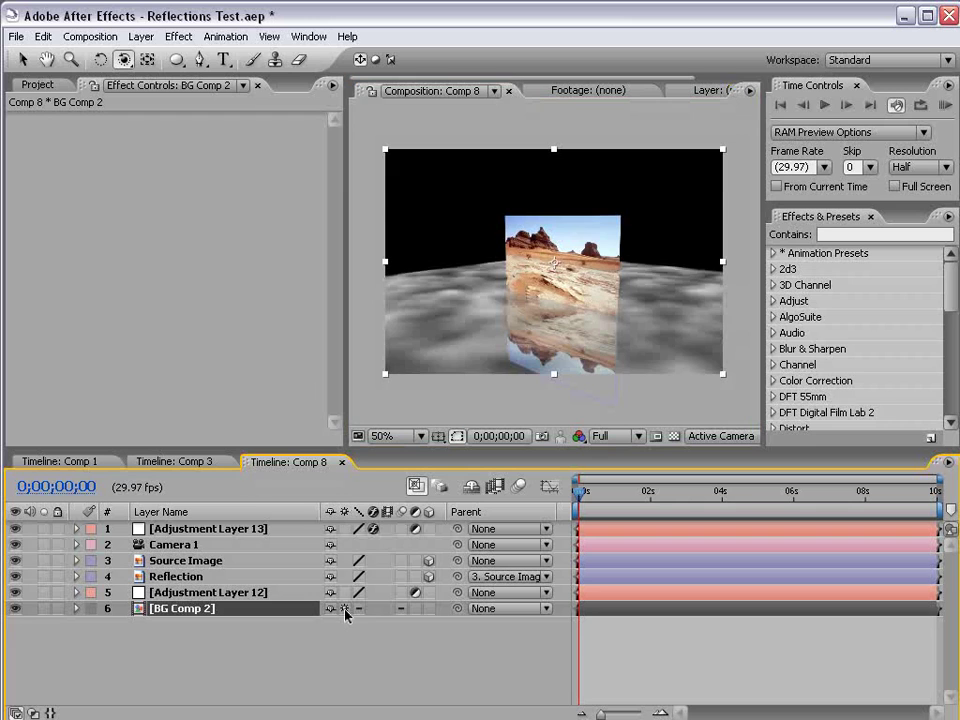
{"action": "left_click_drag", "start_coordinate": [449, 284], "coordinate": [600, 317]}
{"action": "double_click", "coordinate": [203, 608]}
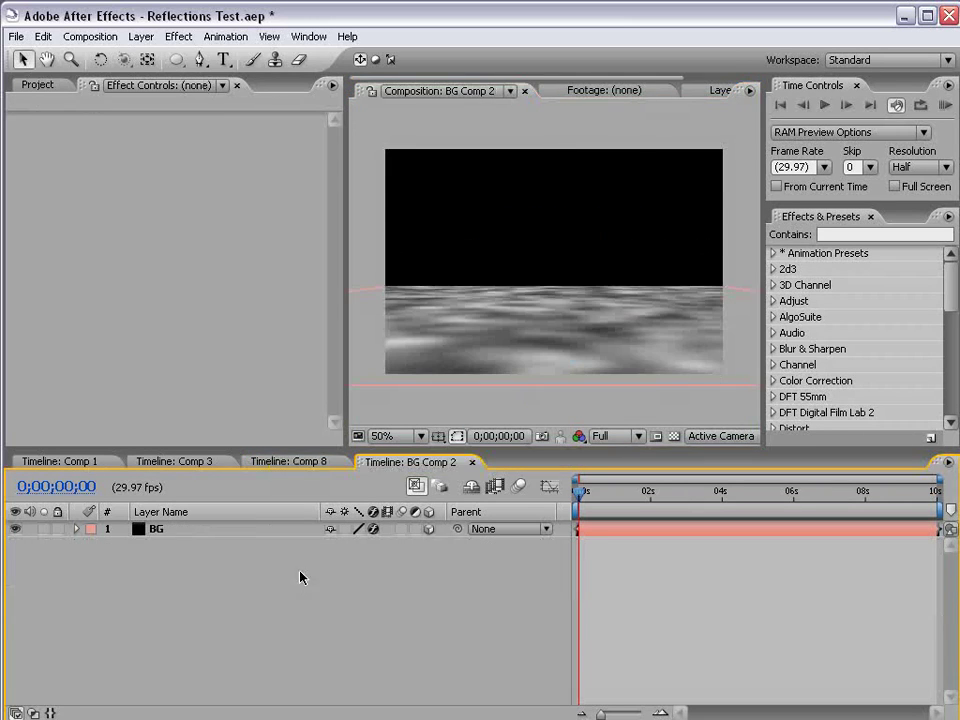
{"action": "left_click", "coordinate": [604, 529]}
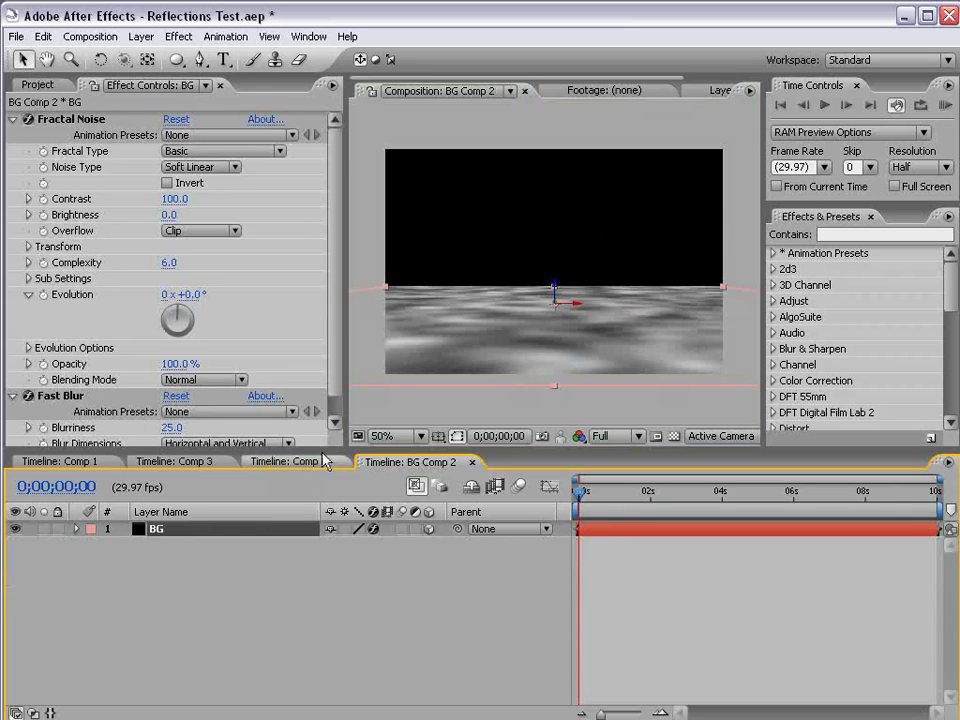
{"action": "left_click", "coordinate": [310, 463]}
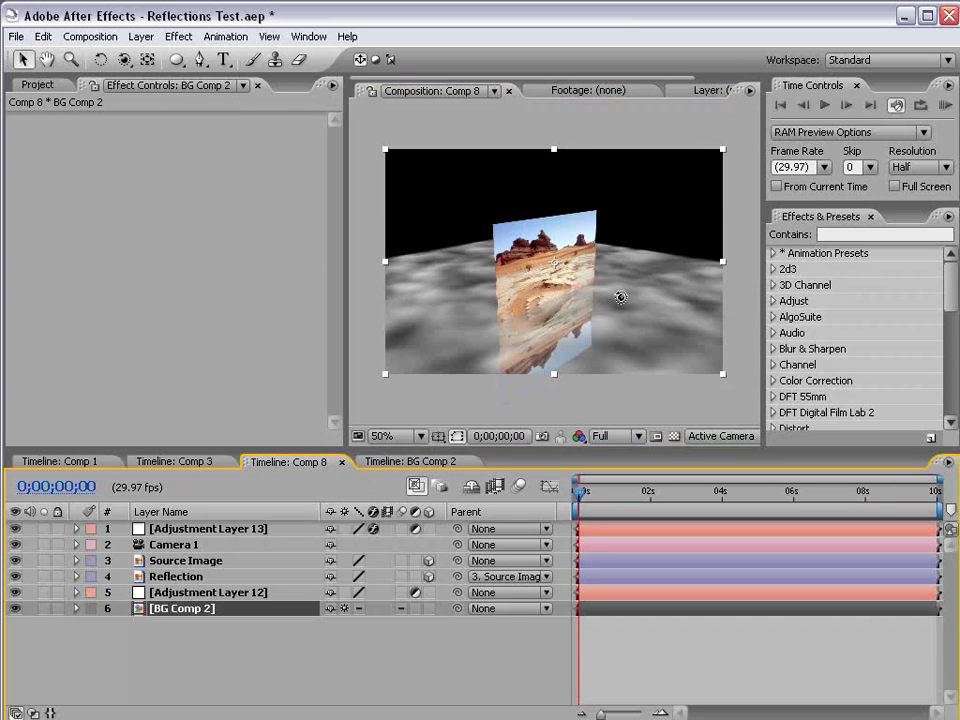
Orbit the camera and briefly solo BG Comp 2 to check the floor
{"action": "key", "text": "c"}
{"action": "left_click_drag", "start_coordinate": [627, 305], "coordinate": [470, 318]}
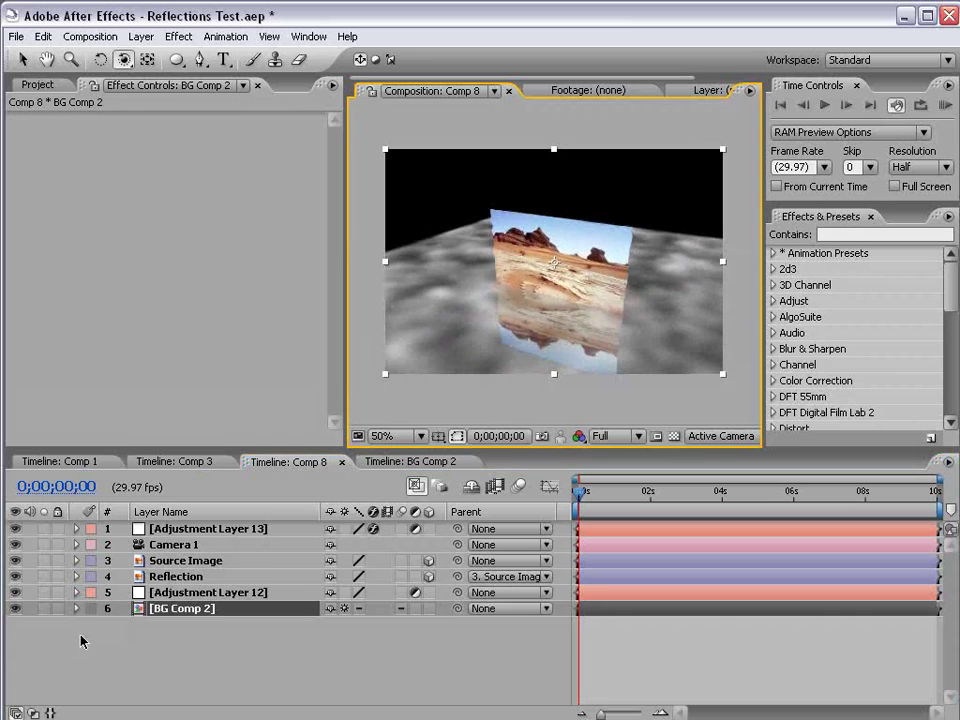
{"action": "left_click", "coordinate": [44, 608]}
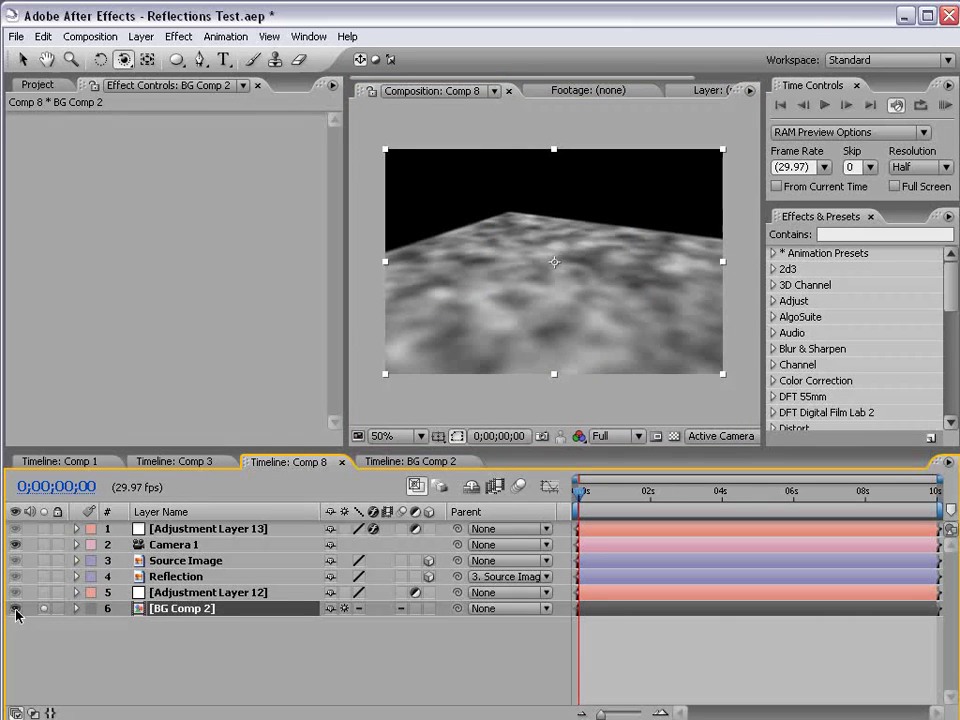
{"action": "left_click", "coordinate": [45, 609]}
{"action": "left_click_drag", "start_coordinate": [476, 317], "coordinate": [446, 281]}
Keep BG Comp 2 as the map and set Max Horizontal 31, Max Vertical 32
{"action": "left_click", "coordinate": [206, 533]}
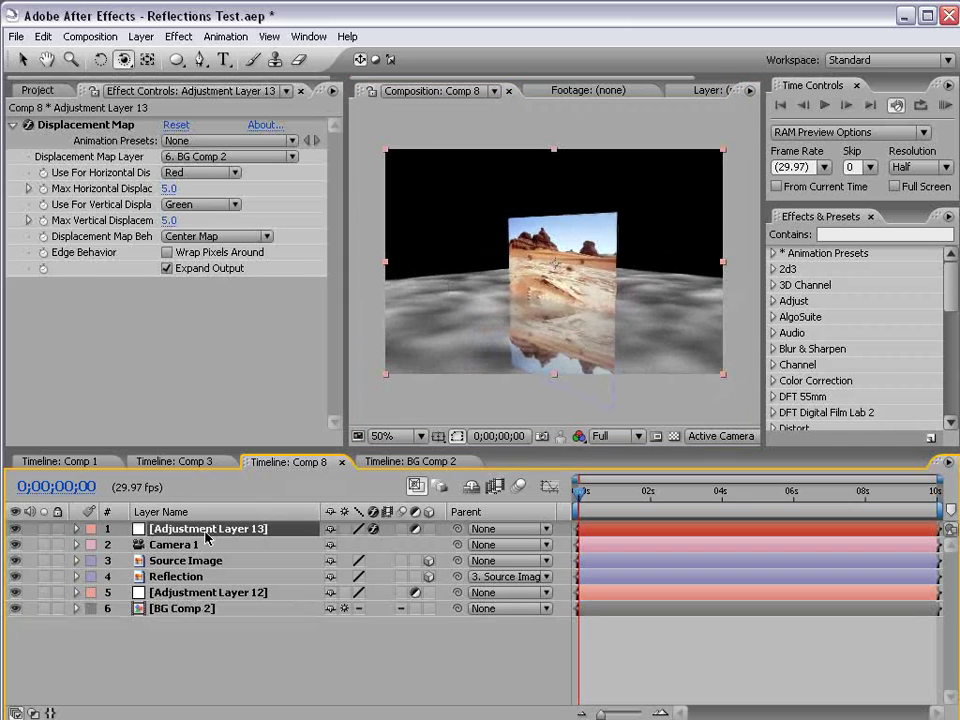
{"action": "left_click", "coordinate": [200, 157]}
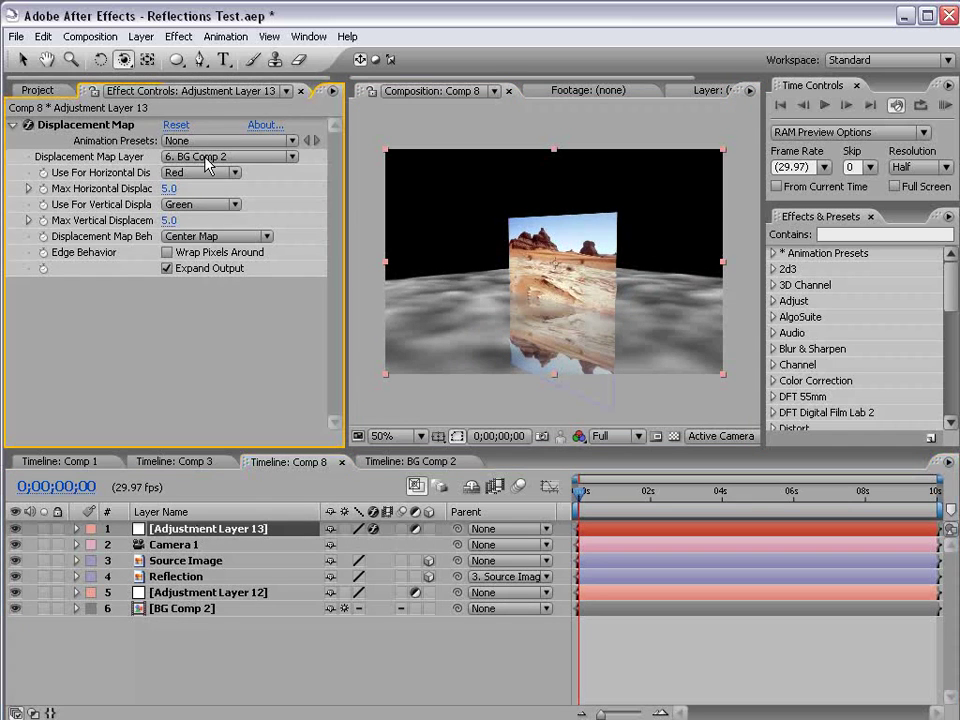
{"action": "left_click", "coordinate": [230, 158]}
{"action": "left_click_drag", "start_coordinate": [168, 188], "coordinate": [186, 222]}
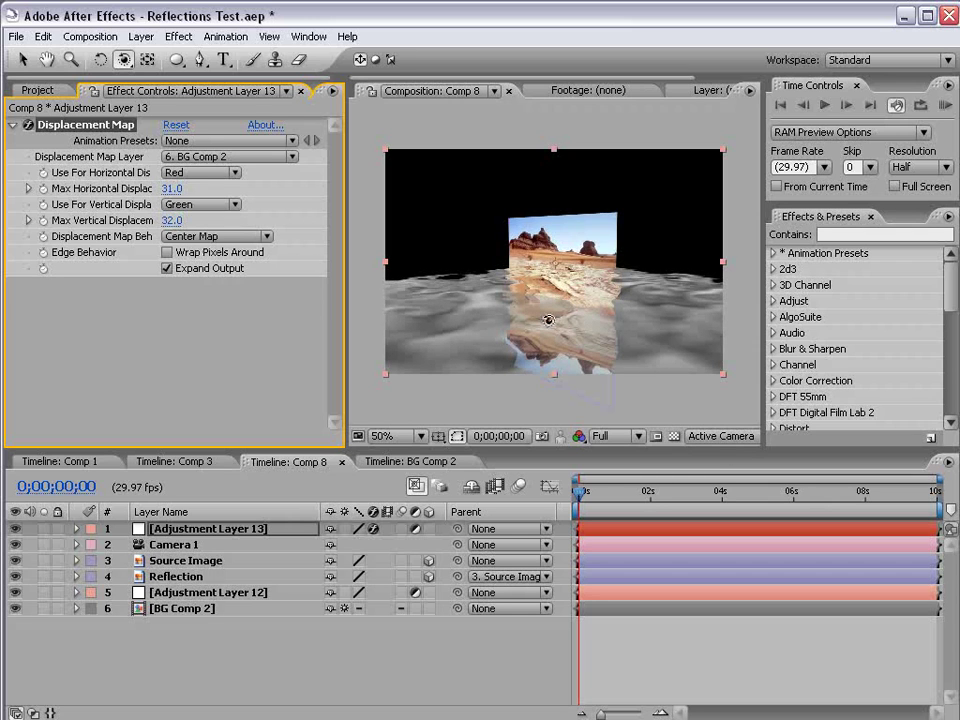
{"action": "left_click_drag", "start_coordinate": [514, 313], "coordinate": [574, 321]}
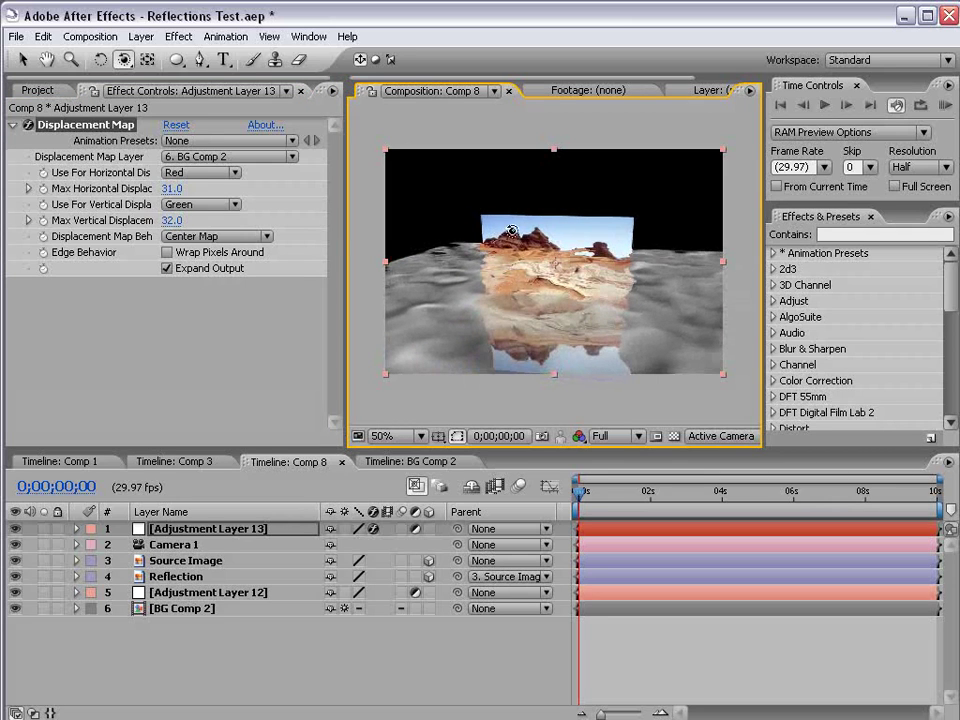
{"action": "left_click", "coordinate": [172, 562]}
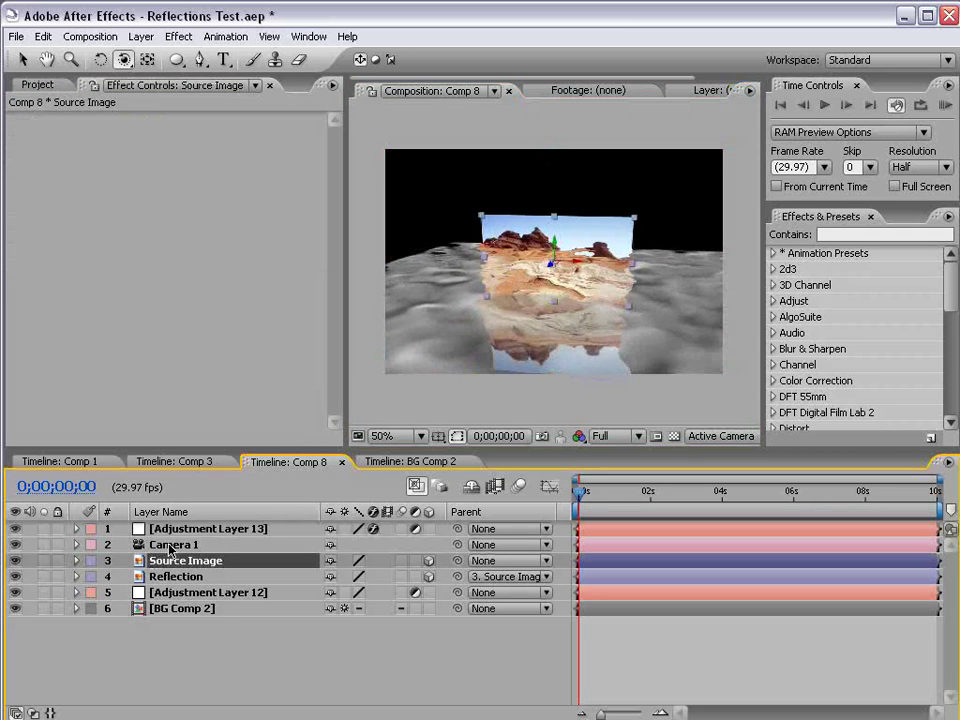
Drag Adjustment Layer 13 between Source Image and Reflection, then orbit to check
{"action": "left_click_drag", "start_coordinate": [200, 529], "coordinate": [186, 566]}
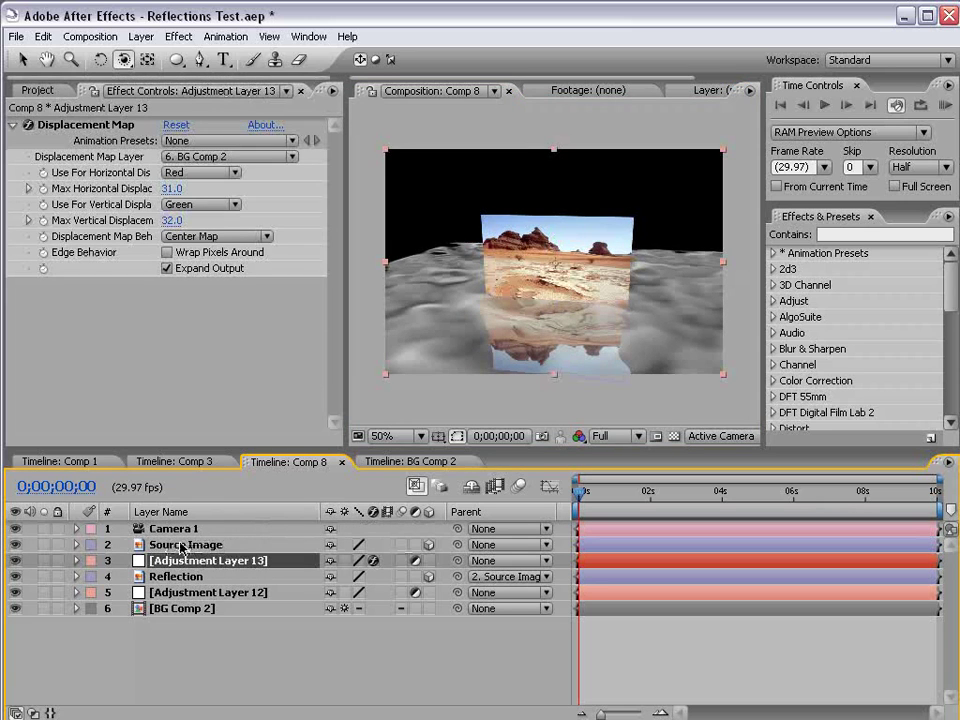
{"action": "key", "text": "c"}
{"action": "key", "text": "c"}
{"action": "key", "text": "c"}
{"action": "left_click_drag", "start_coordinate": [636, 335], "coordinate": [712, 320]}
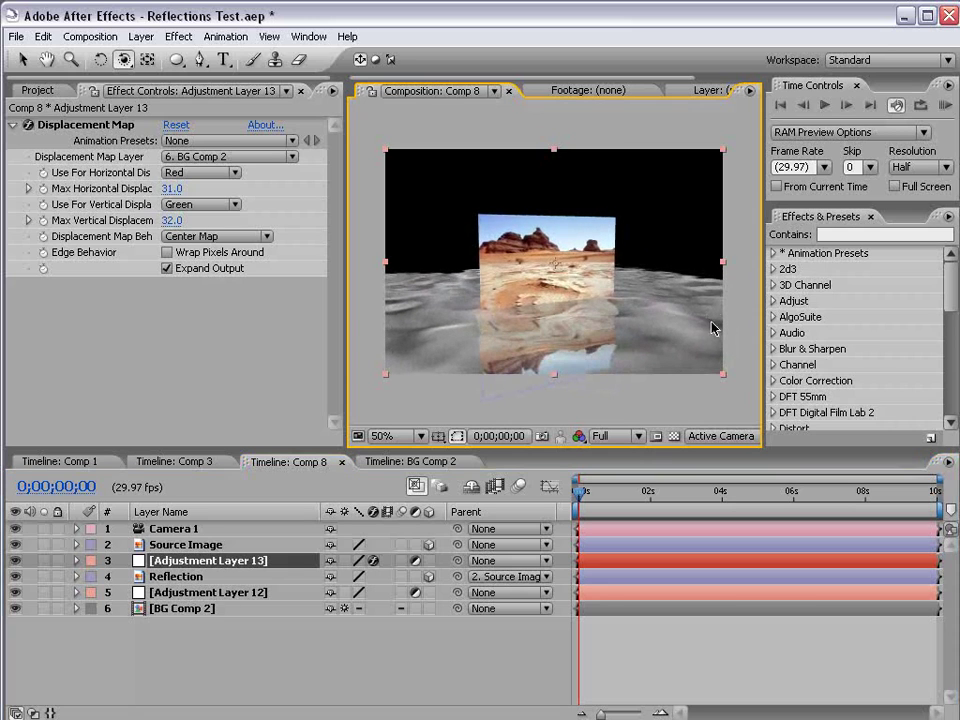
{"action": "left_click", "coordinate": [651, 647]}
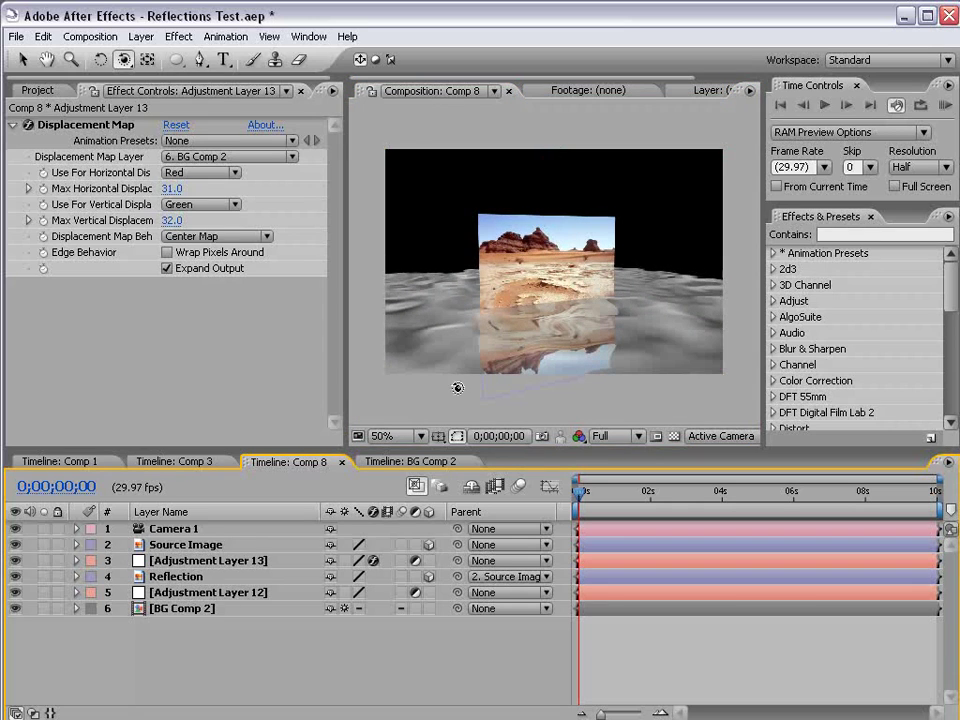
Add a new light, Light 1, with a light blue colour
{"action": "left_click", "coordinate": [141, 37]}
{"action": "mouse_move", "coordinate": [152, 58]}
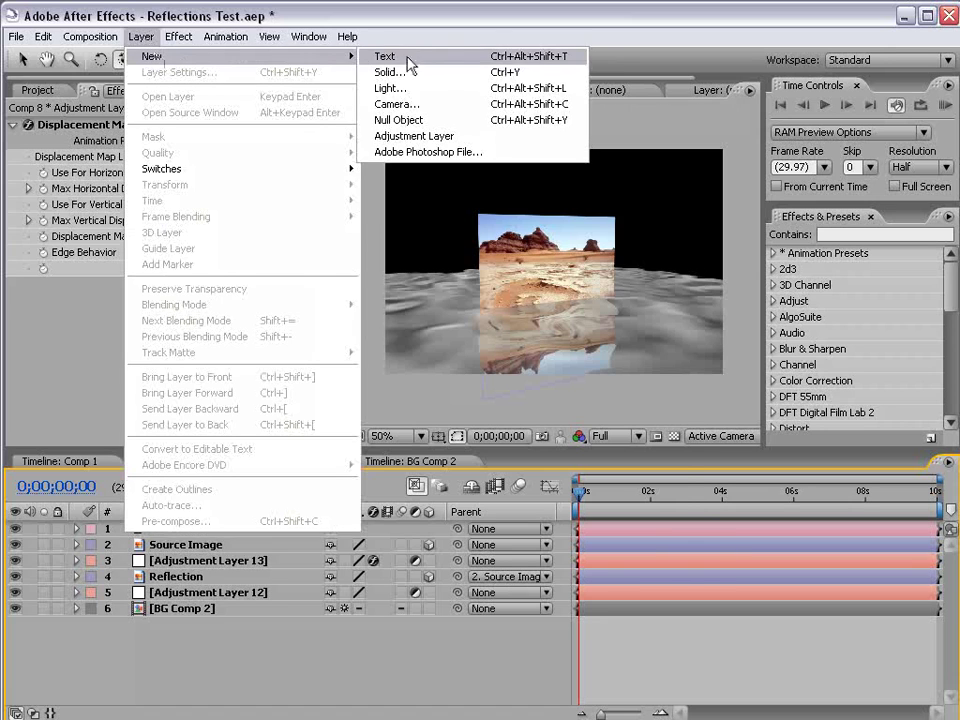
{"action": "left_click", "coordinate": [403, 94]}
{"action": "left_click", "coordinate": [526, 409]}
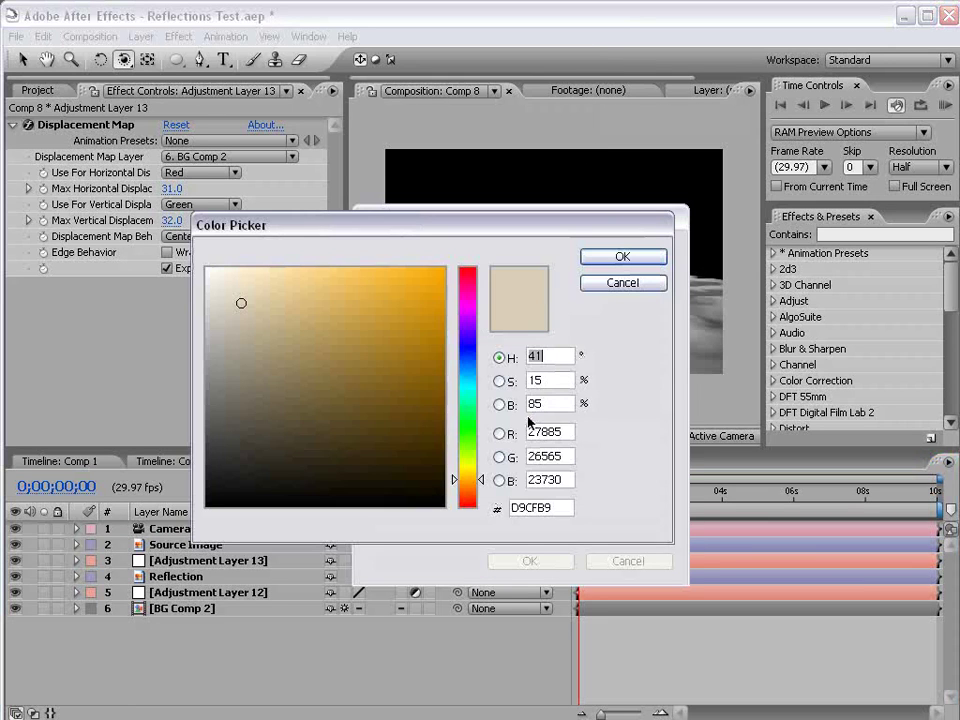
{"action": "left_click_drag", "start_coordinate": [470, 383], "coordinate": [458, 366]}
{"action": "left_click", "coordinate": [349, 281]}
{"action": "left_click", "coordinate": [351, 268]}
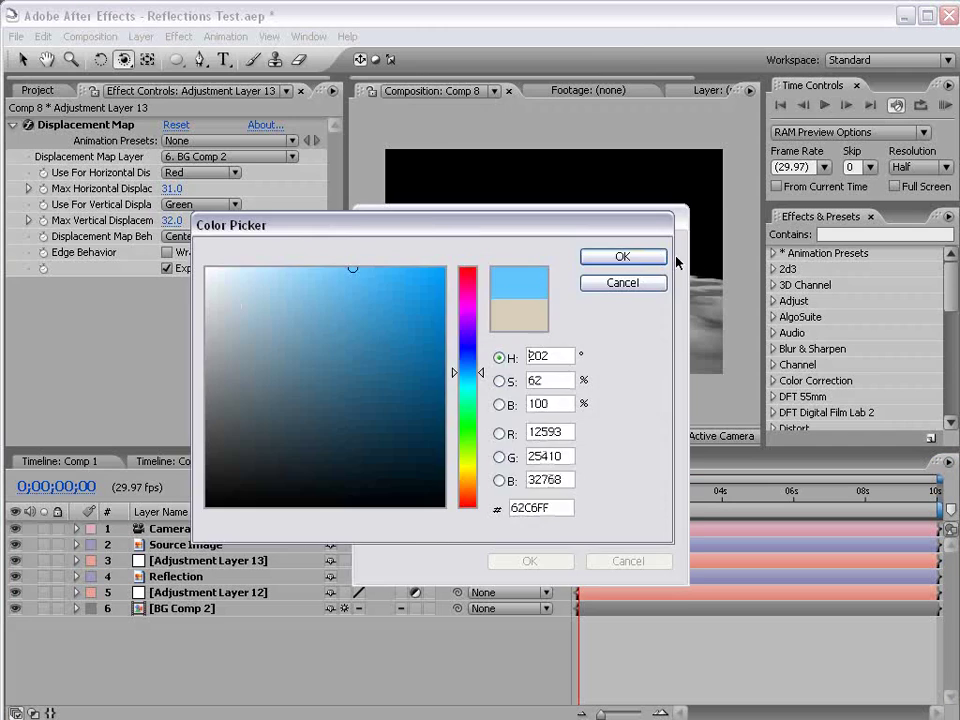
{"action": "left_click", "coordinate": [622, 256]}
{"action": "left_click", "coordinate": [522, 563]}
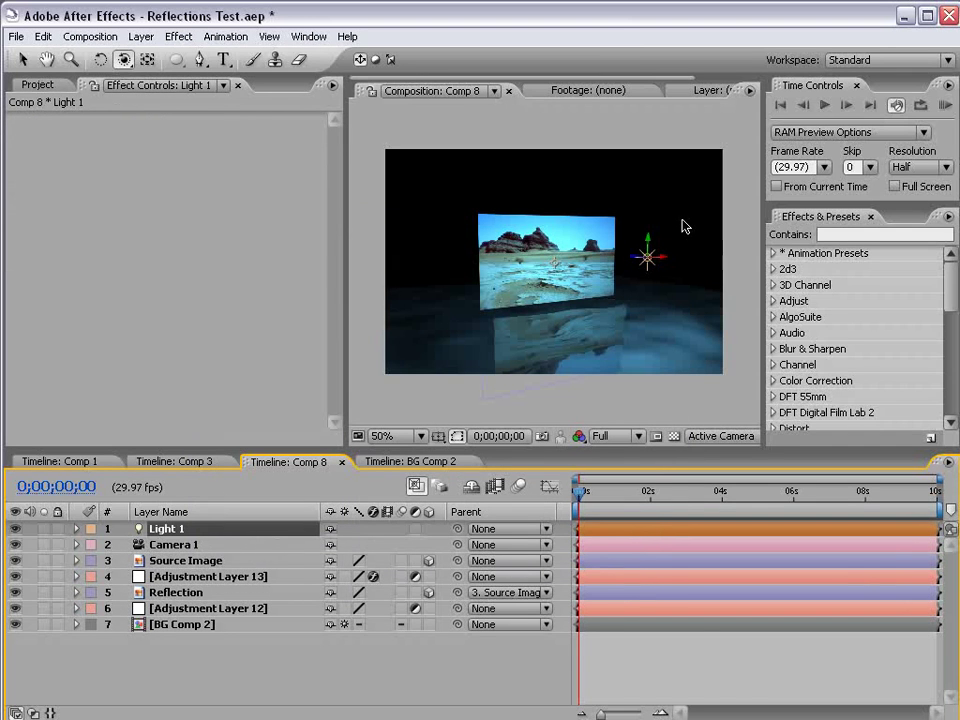
Drag Light 1's position upward so it sits higher above the desert image
{"action": "key", "text": "v"}
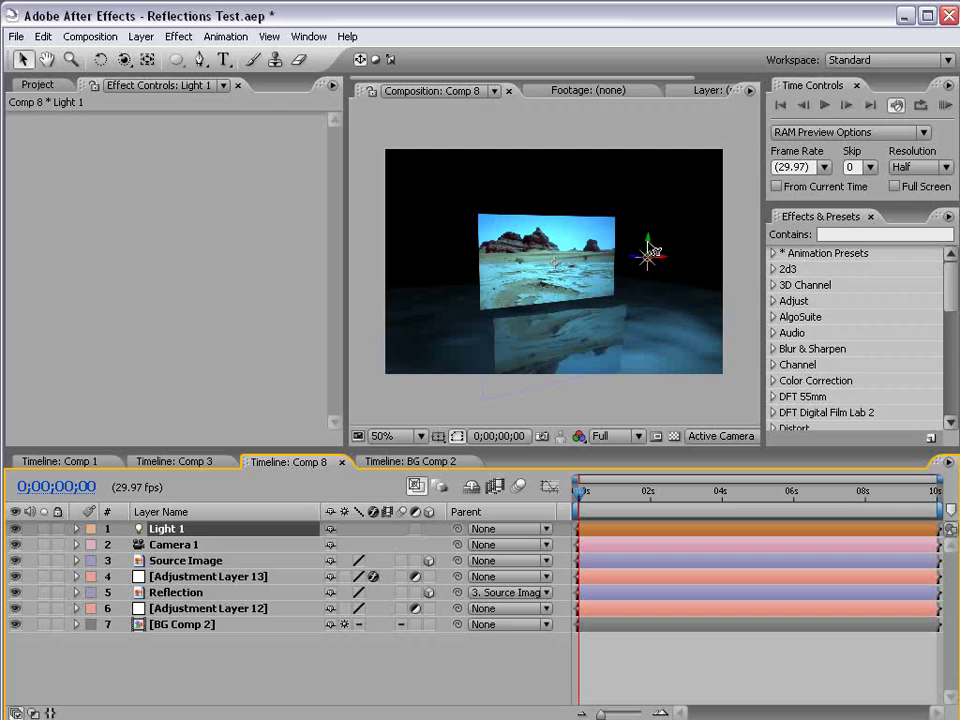
{"action": "left_click_drag", "start_coordinate": [652, 250], "coordinate": [616, 198]}
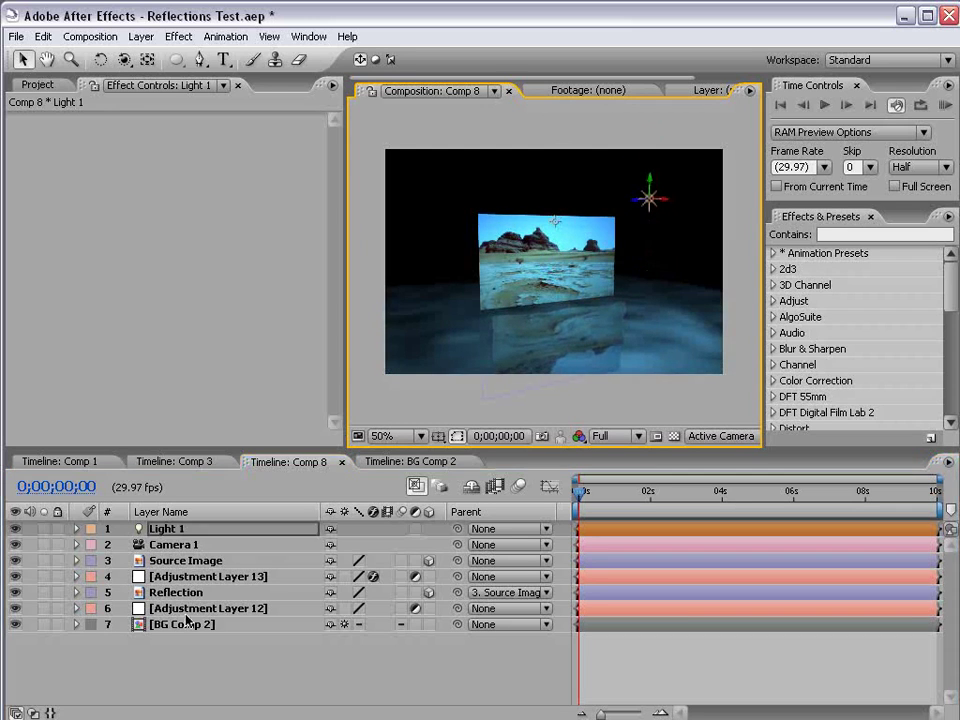
{"action": "left_click", "coordinate": [183, 624]}
{"action": "key", "text": "KP_4"}
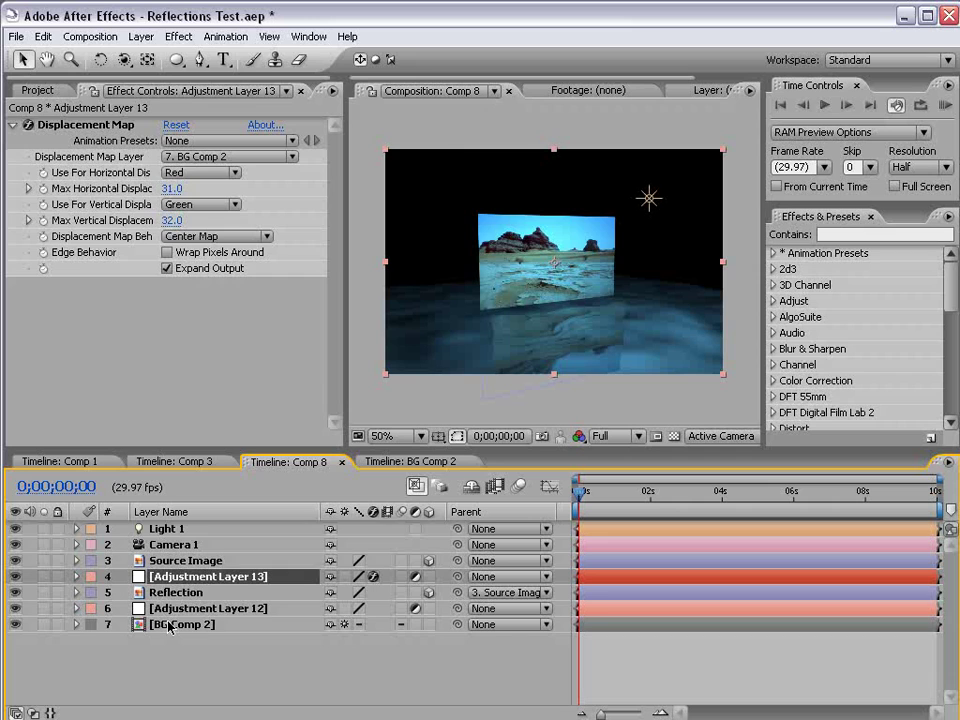
{"action": "left_click", "coordinate": [649, 201]}
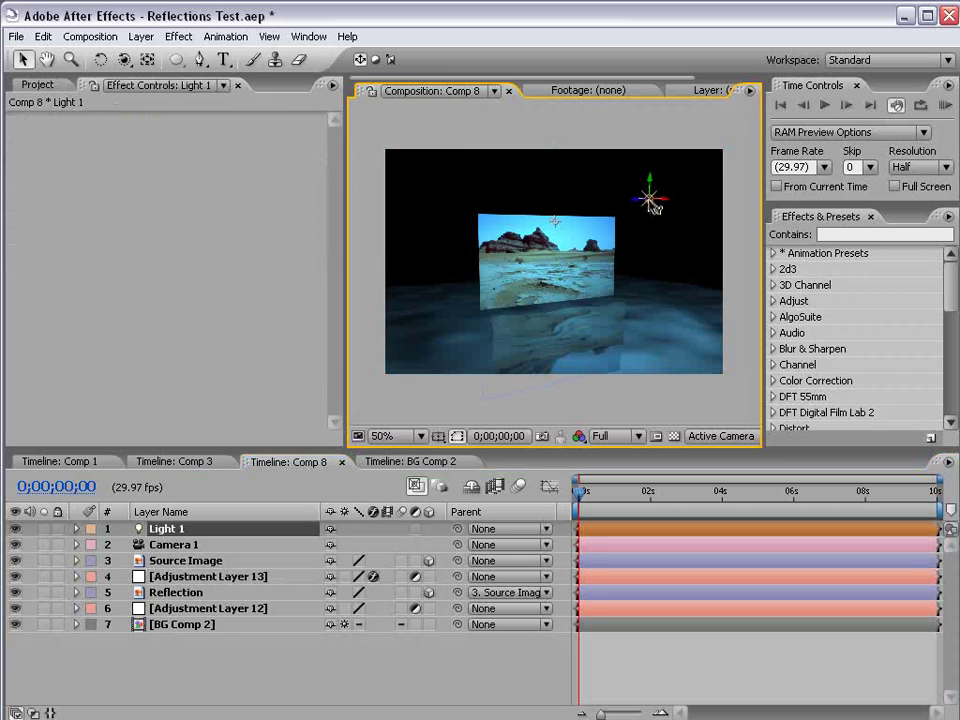
{"action": "left_click_drag", "start_coordinate": [649, 201], "coordinate": [652, 131]}
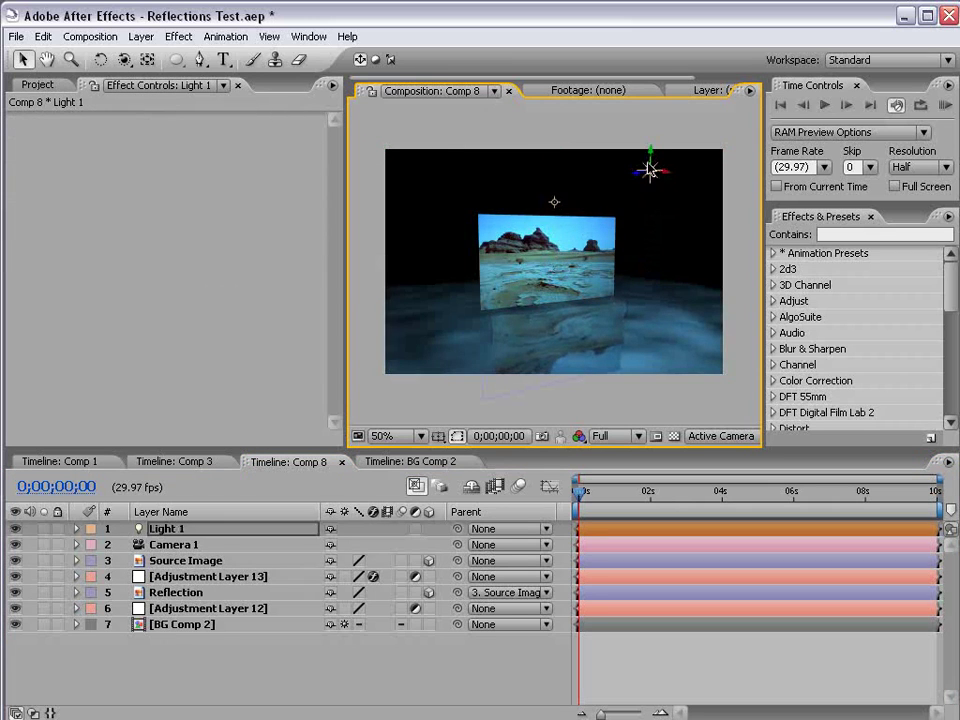
Inside BG Comp 2, set the BG layer's Material Options Accepts Lights to Off
{"action": "left_click", "coordinate": [164, 628]}
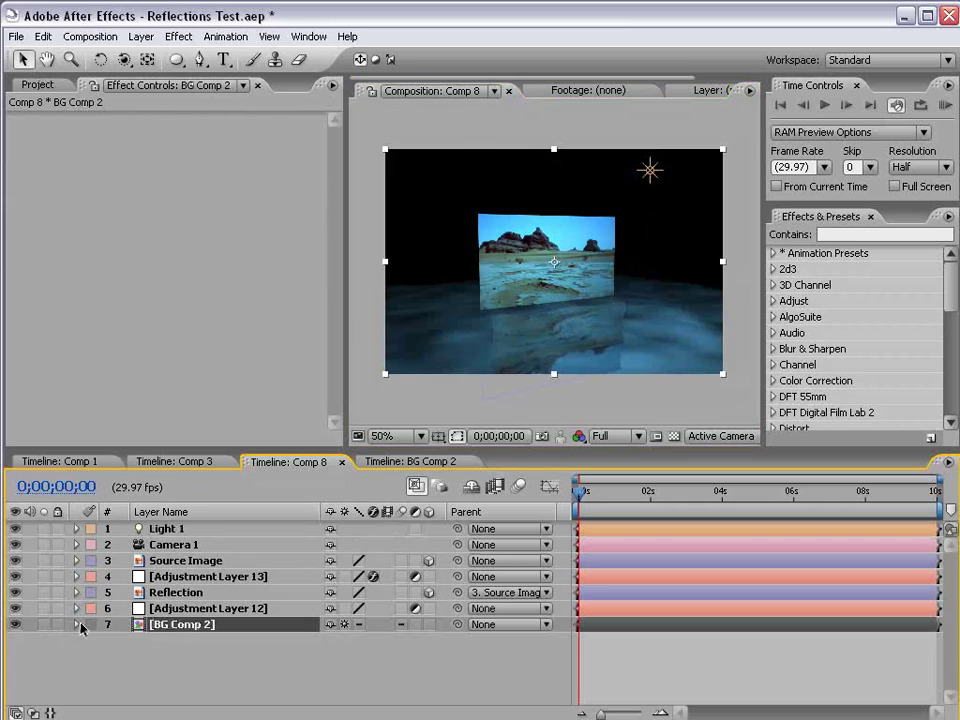
{"action": "left_click", "coordinate": [77, 624]}
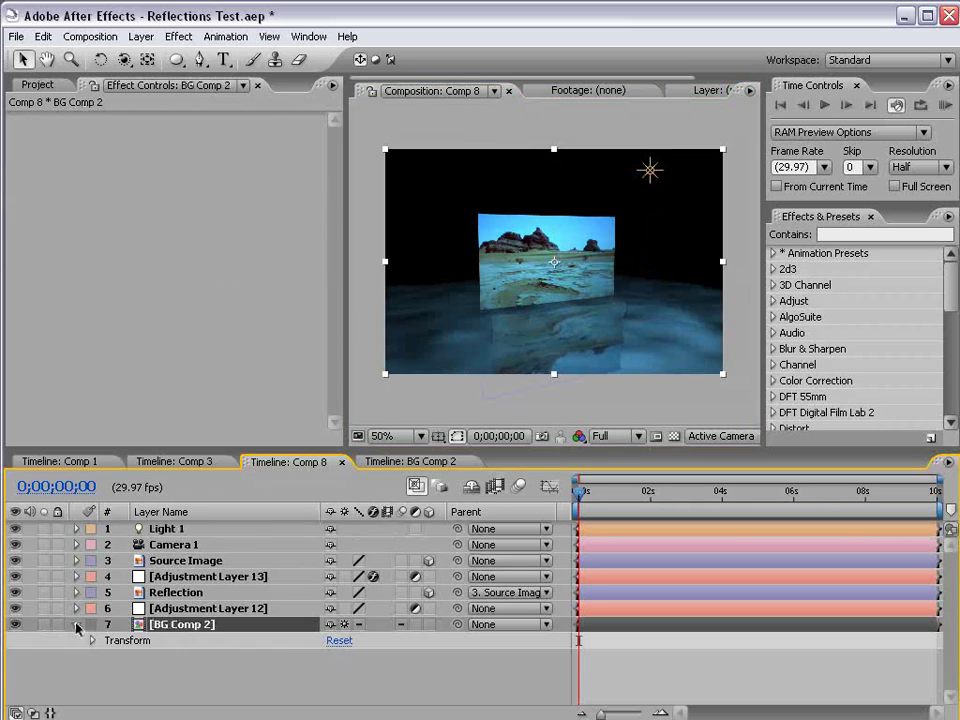
{"action": "double_click", "coordinate": [175, 626]}
{"action": "key", "text": "a"}
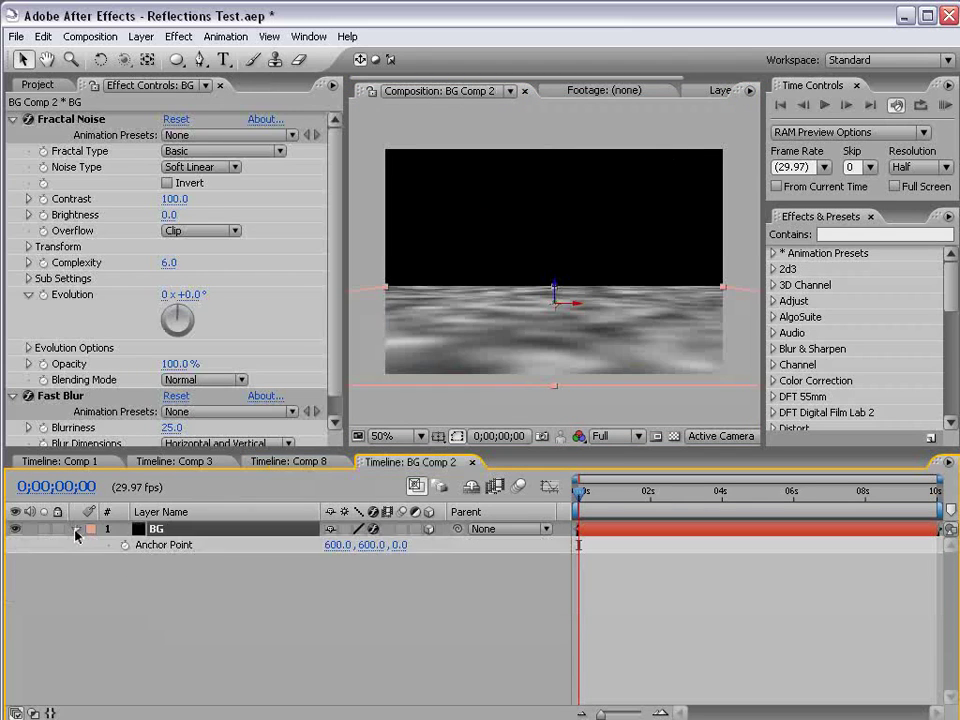
{"action": "left_click", "coordinate": [75, 533]}
{"action": "left_click", "coordinate": [75, 533]}
{"action": "left_click", "coordinate": [92, 559]}
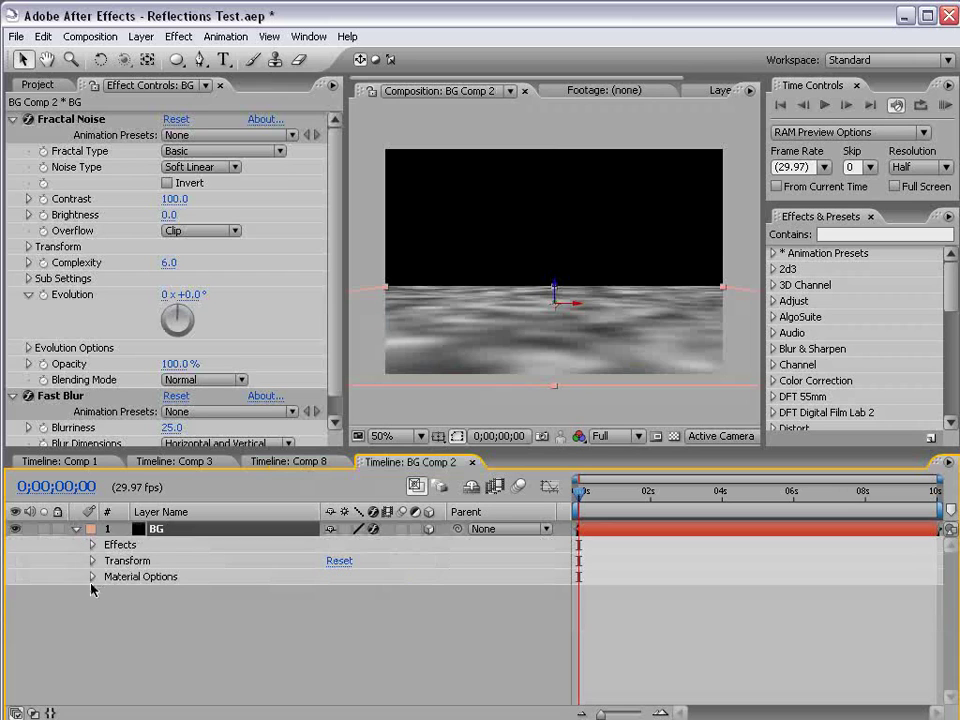
{"action": "left_click", "coordinate": [92, 576]}
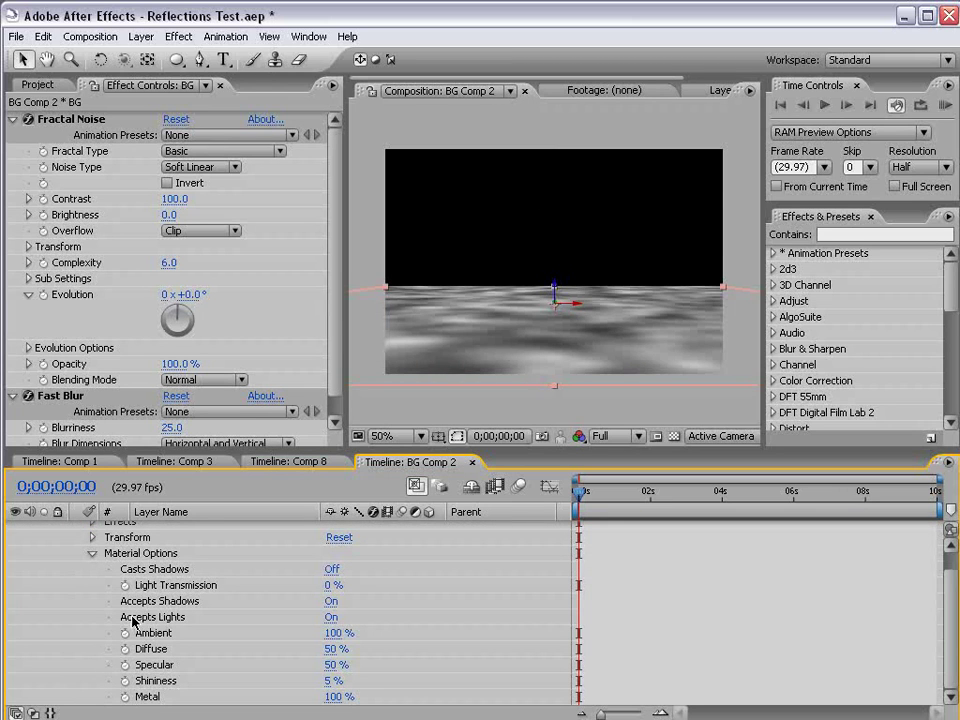
{"action": "left_click", "coordinate": [331, 617]}
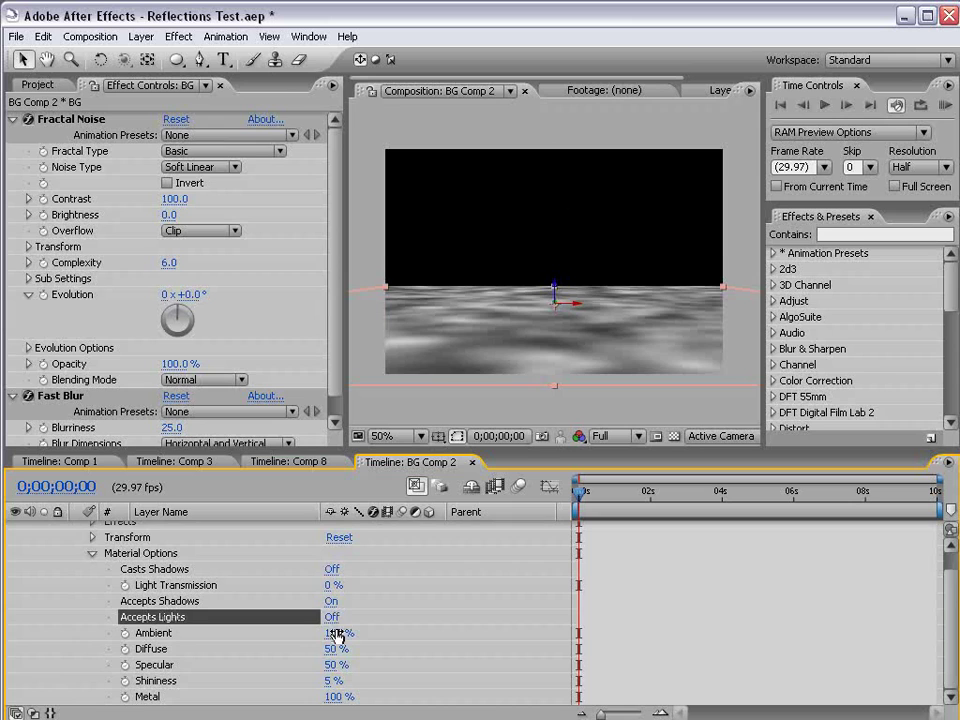
Return to Comp 8 and orbit the camera to inspect the evenly grey floor
{"action": "left_click", "coordinate": [310, 462]}
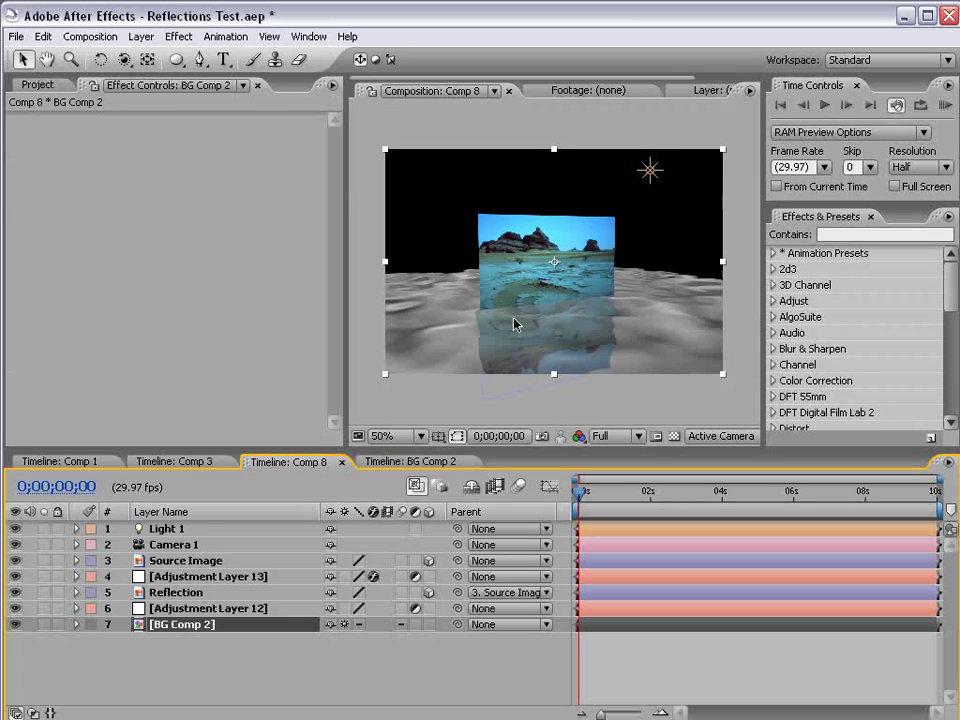
{"action": "key", "text": "c"}
{"action": "left_click_drag", "start_coordinate": [604, 289], "coordinate": [610, 220]}
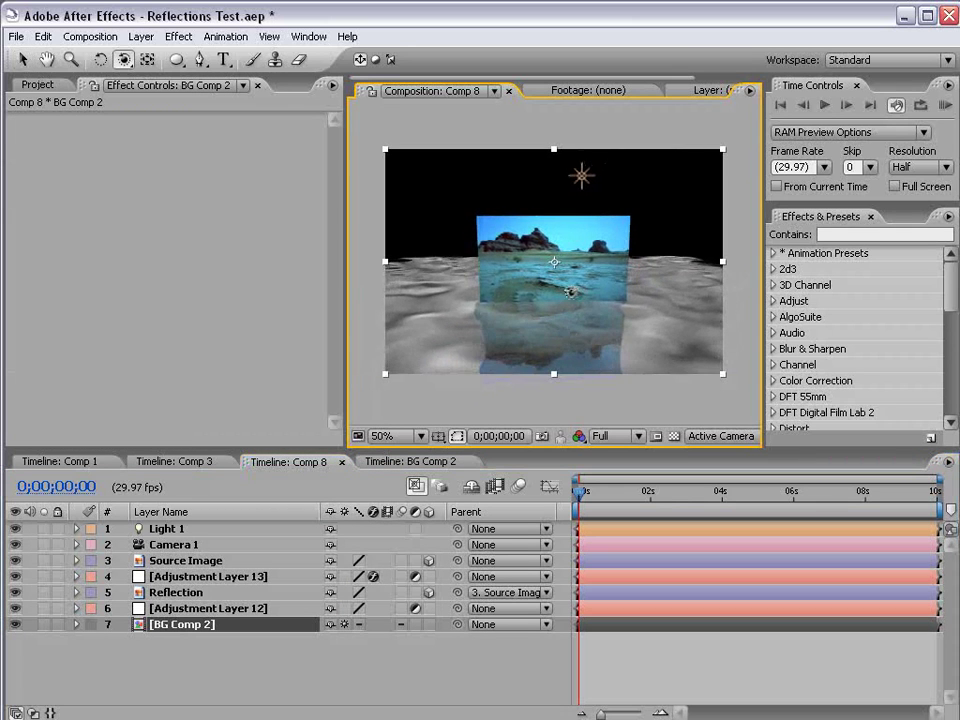
{"action": "key", "text": "v"}
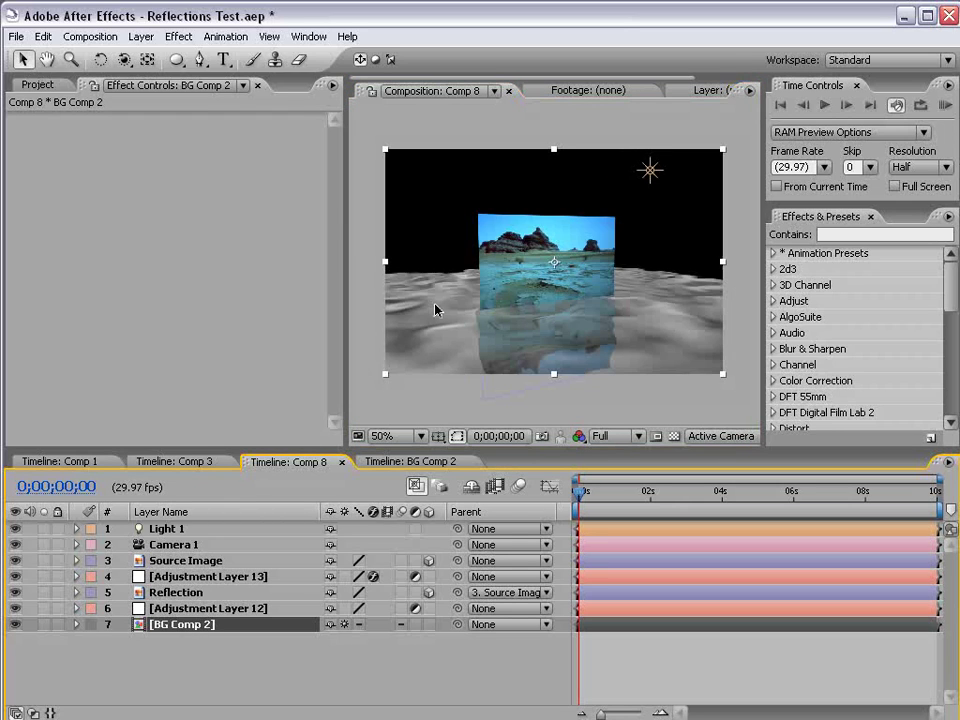
{"action": "key", "text": "c"}
{"action": "left_click_drag", "start_coordinate": [470, 295], "coordinate": [452, 343]}
Hide BG Comp 2, paste the BG layer into Comp 8 and move it to the bottom
{"action": "key", "text": "v"}
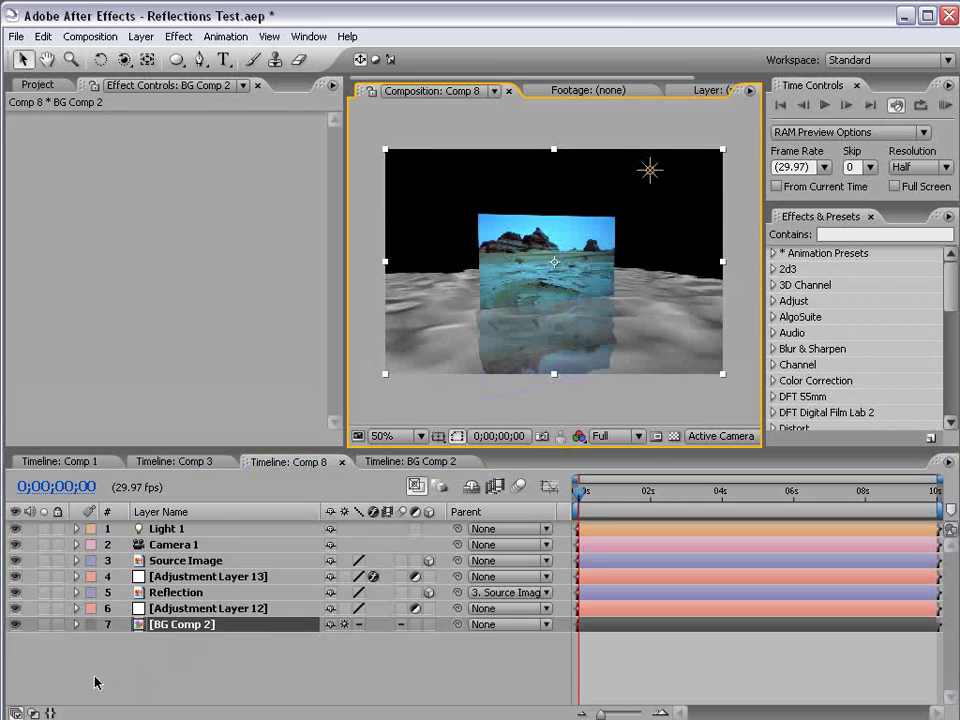
{"action": "left_click", "coordinate": [15, 624]}
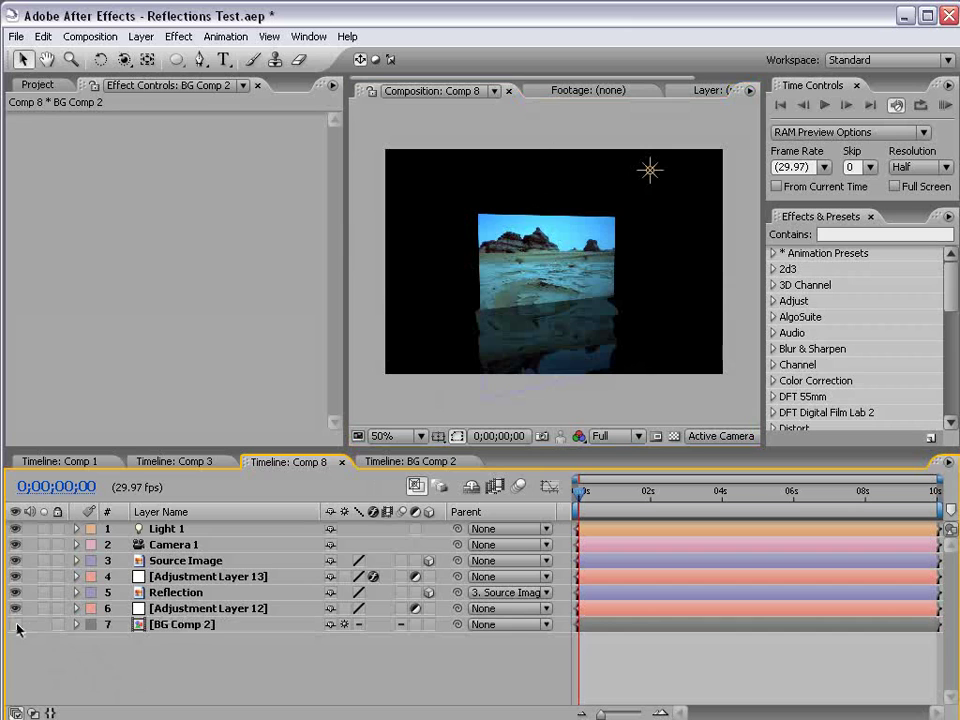
{"action": "left_click", "coordinate": [405, 461]}
{"action": "scroll", "coordinate": [140, 548], "scroll_direction": "up", "scroll_amount": 1}
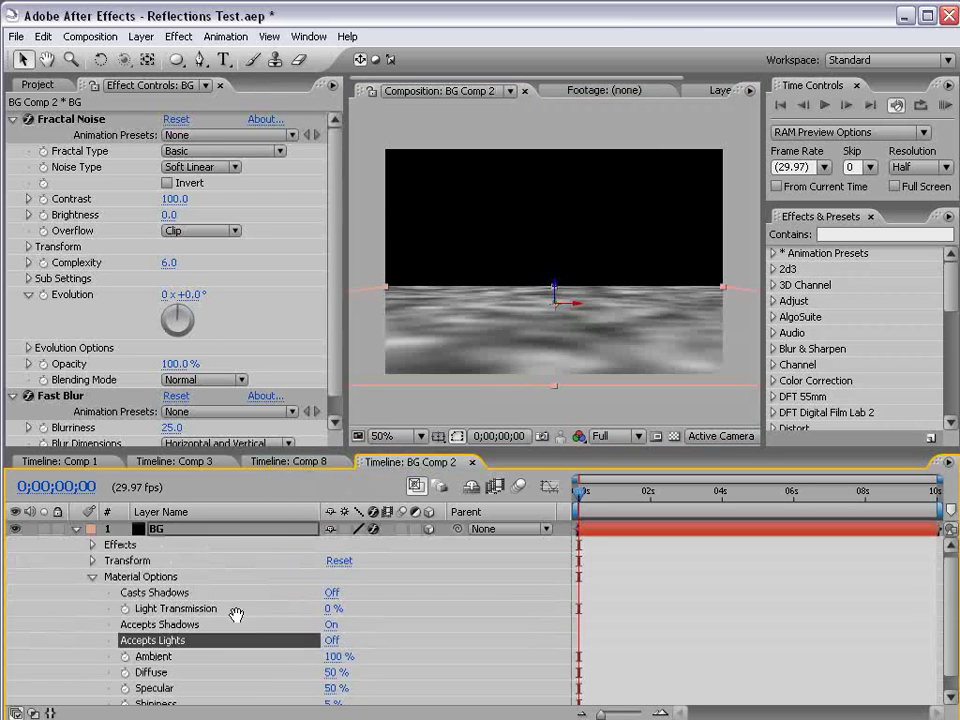
{"action": "left_click", "coordinate": [75, 530]}
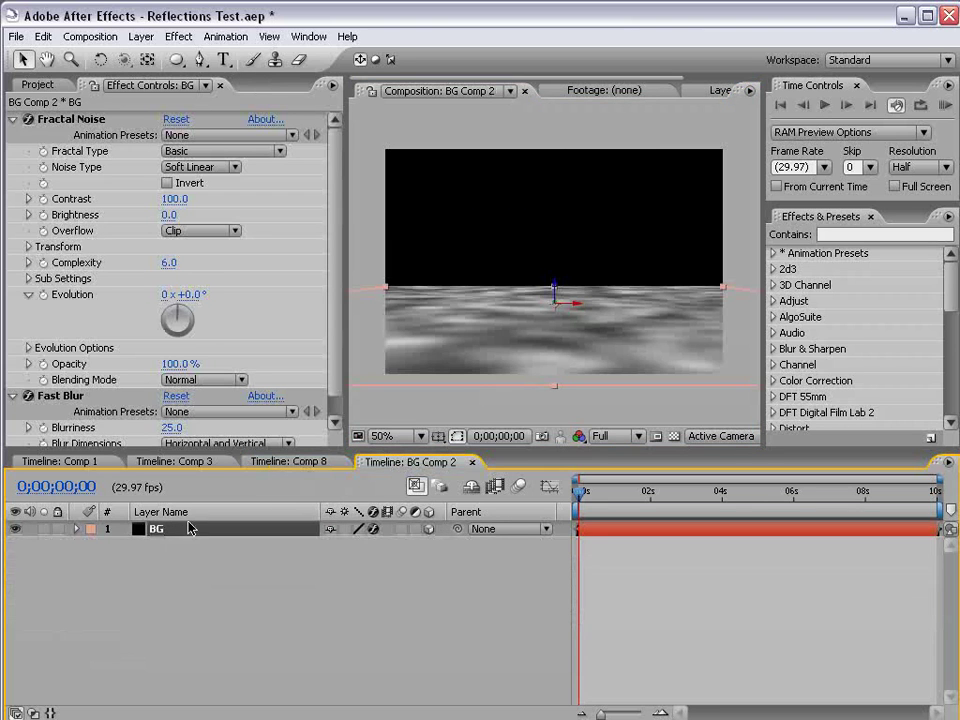
{"action": "left_click", "coordinate": [292, 464]}
{"action": "key", "text": "ctrl+v"}
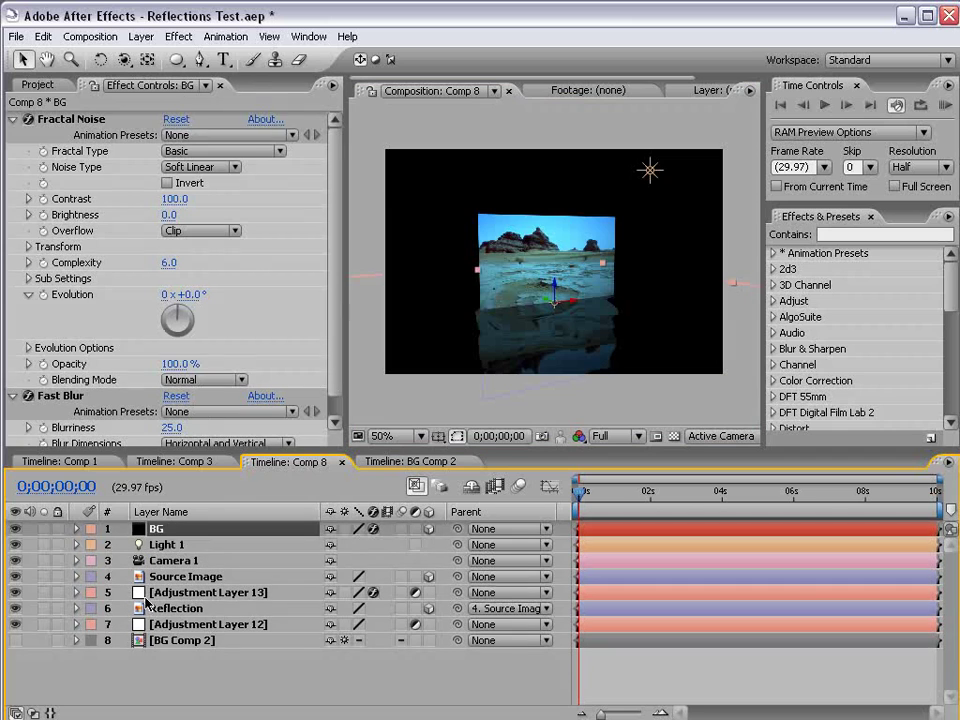
{"action": "left_click_drag", "start_coordinate": [162, 533], "coordinate": [164, 643]}
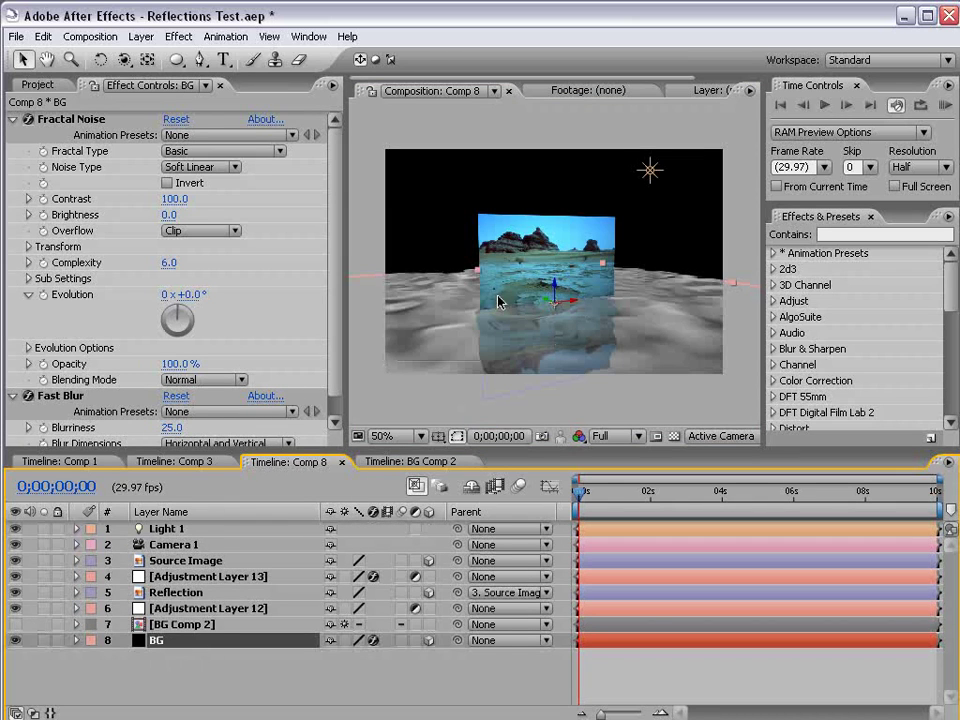
Turn Accepts Lights back On for the pasted BG layer
{"action": "left_click", "coordinate": [116, 626]}
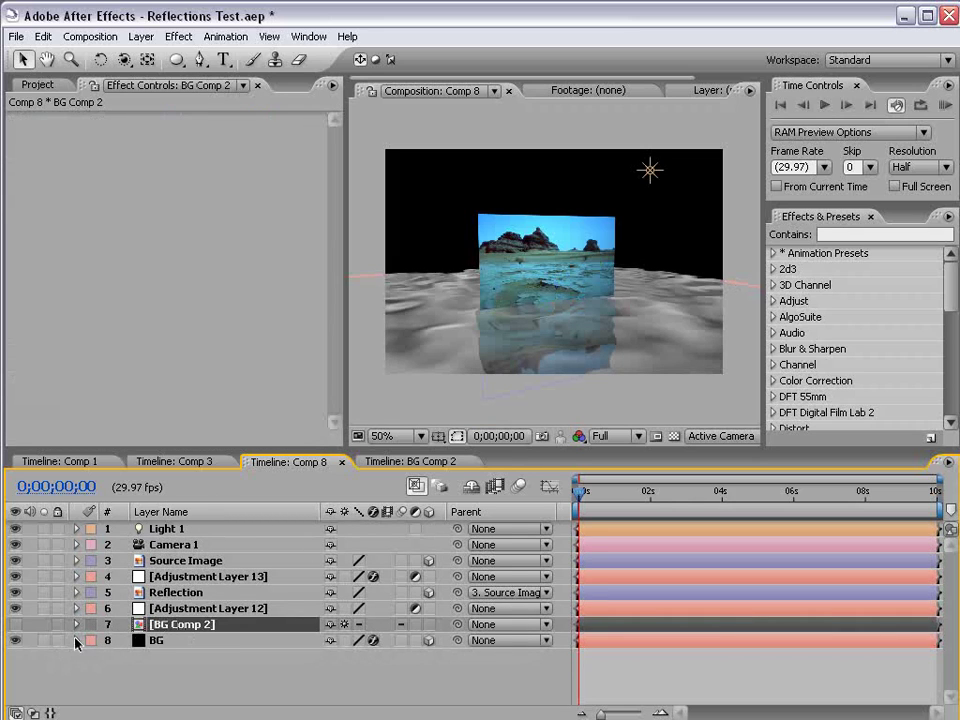
{"action": "left_click", "coordinate": [76, 640]}
{"action": "left_click", "coordinate": [91, 690]}
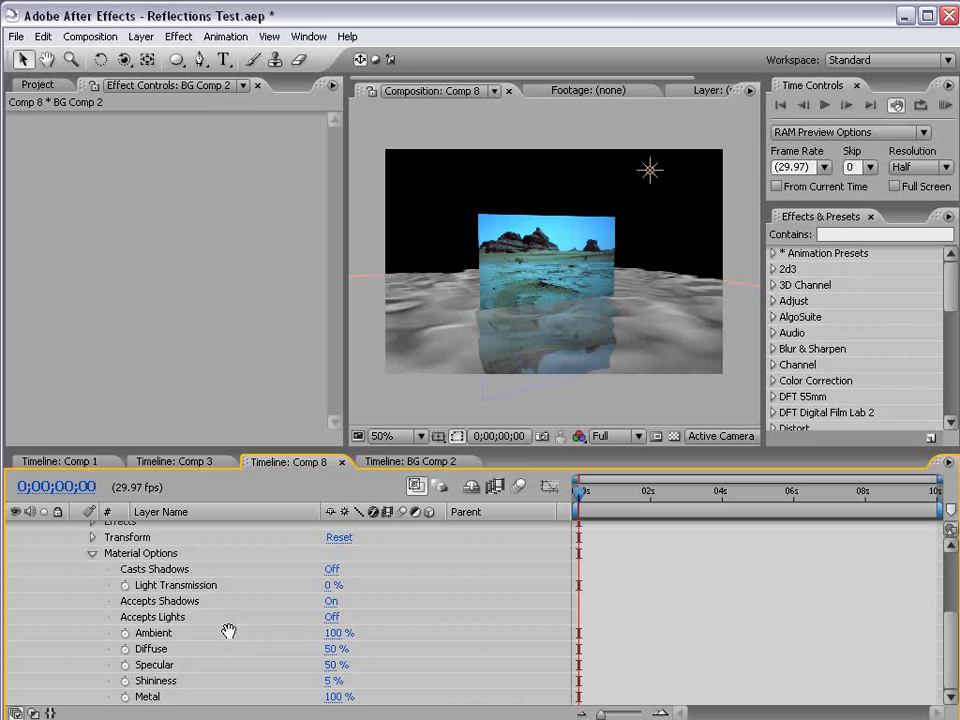
{"action": "left_click", "coordinate": [333, 619]}
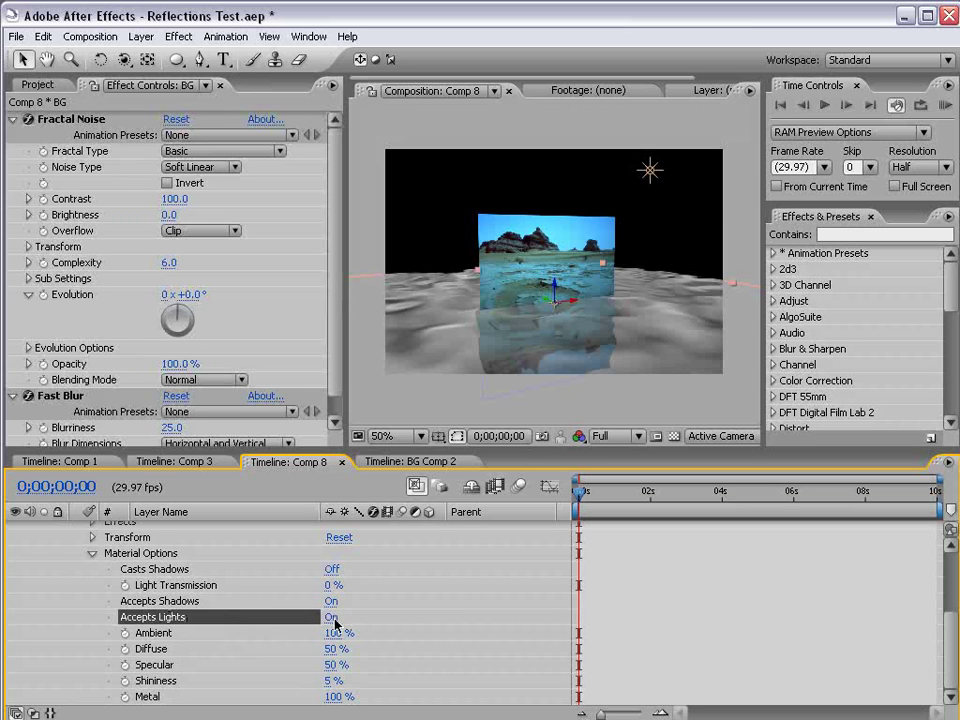
{"action": "scroll", "coordinate": [257, 564], "scroll_direction": "up", "scroll_amount": 3}
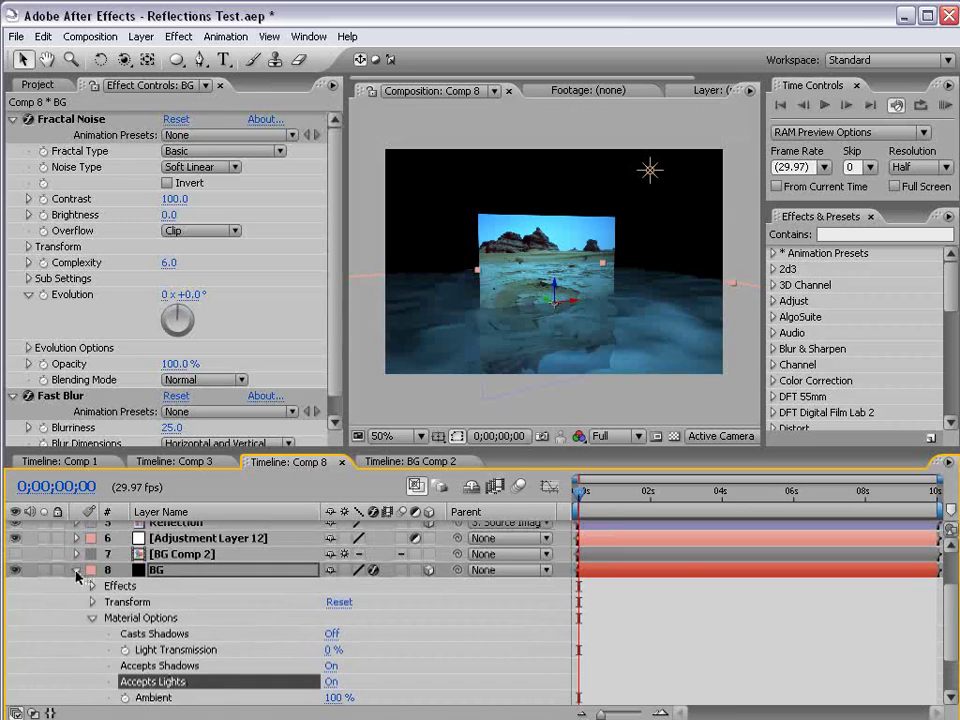
{"action": "left_click", "coordinate": [76, 570]}
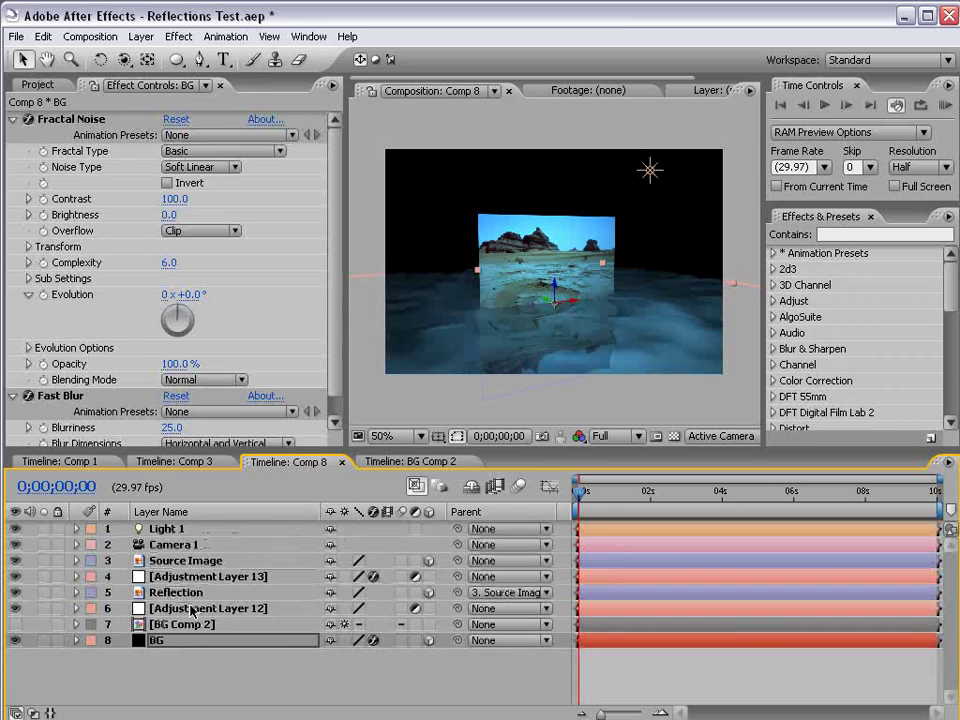
Rename Adjustment Layer 13 to 'Displace'
{"action": "left_click", "coordinate": [165, 561]}
{"action": "left_click", "coordinate": [177, 579]}
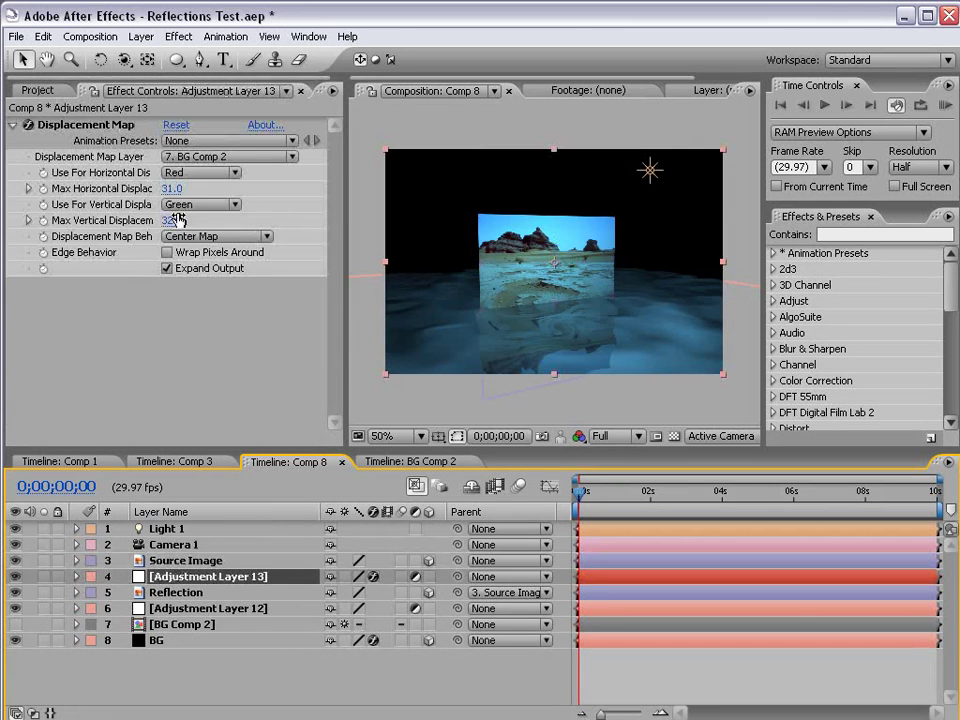
{"action": "left_click", "coordinate": [163, 627]}
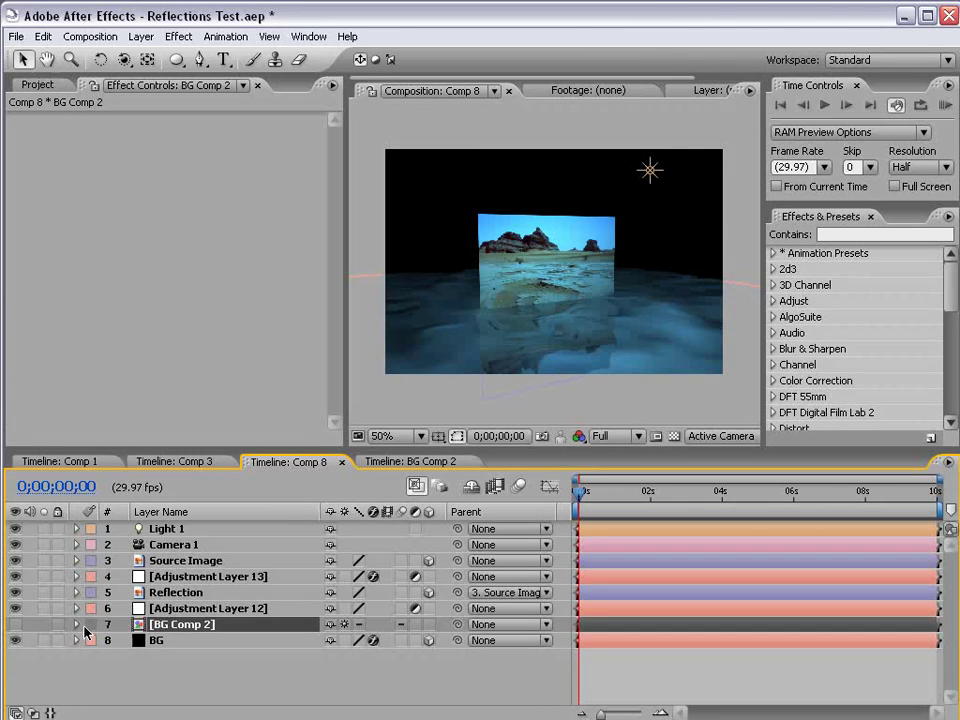
{"action": "left_click", "coordinate": [146, 580]}
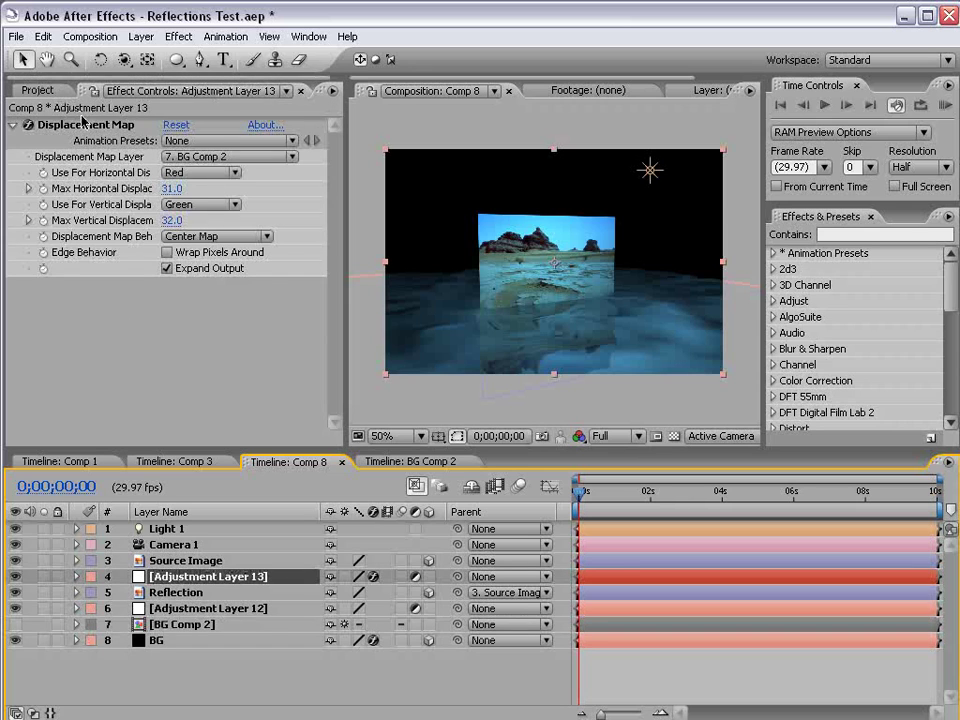
{"action": "key", "text": "Return"}
{"action": "type", "text": "D"}
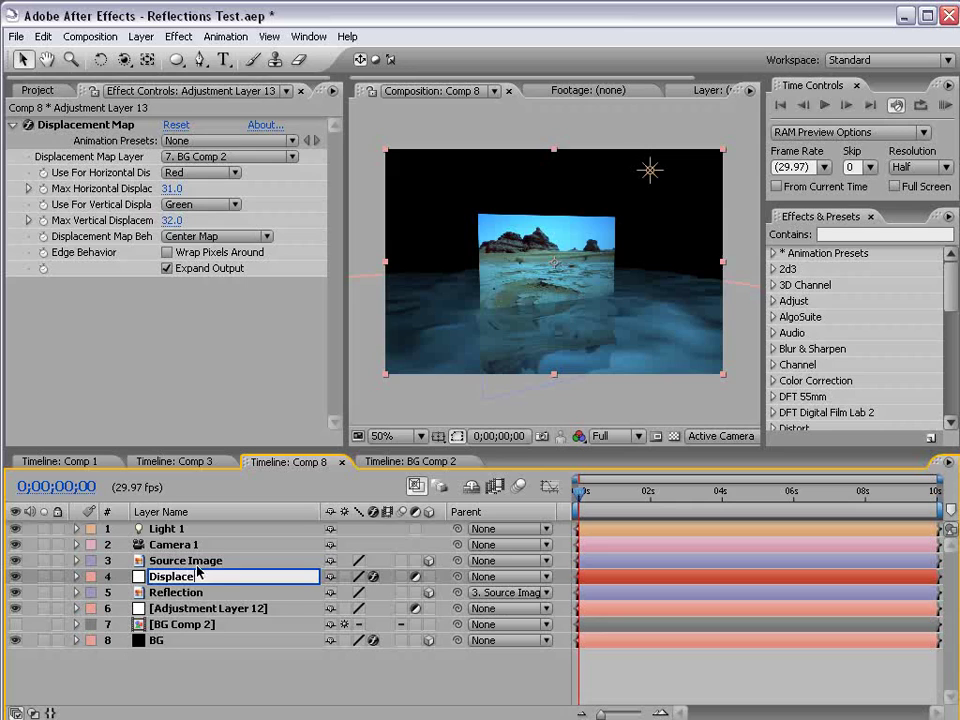
{"action": "type", "text": "isplace"}
{"action": "left_click", "coordinate": [210, 681]}
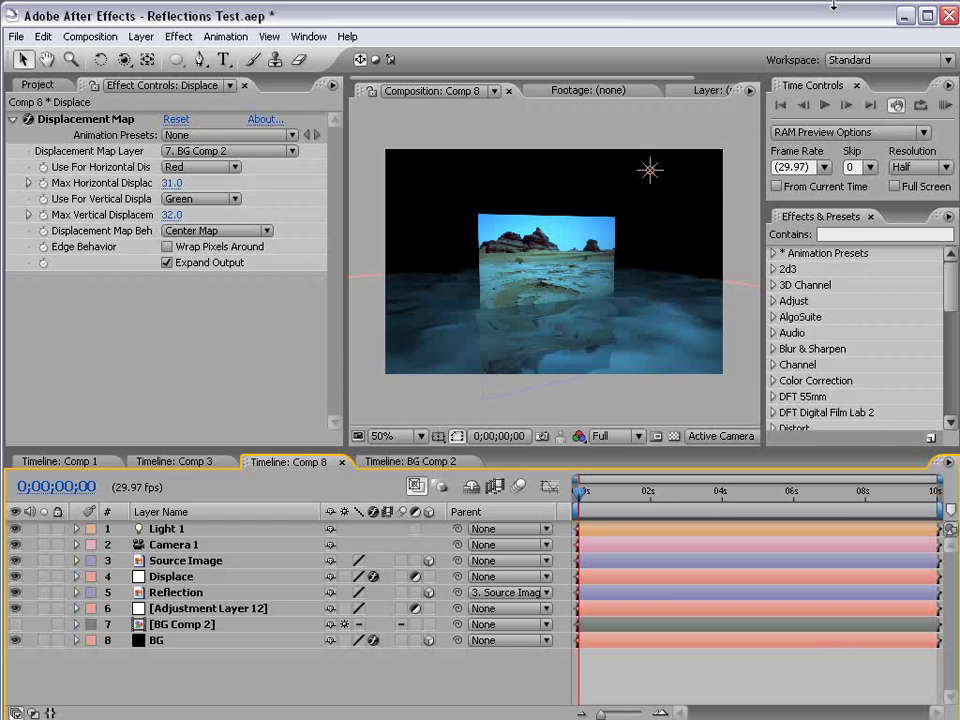
Orbit the view and set the BG noise floor's opacity to 67%
{"action": "left_click_drag", "start_coordinate": [590, 518], "coordinate": [448, 552]}
{"action": "left_click", "coordinate": [193, 628]}
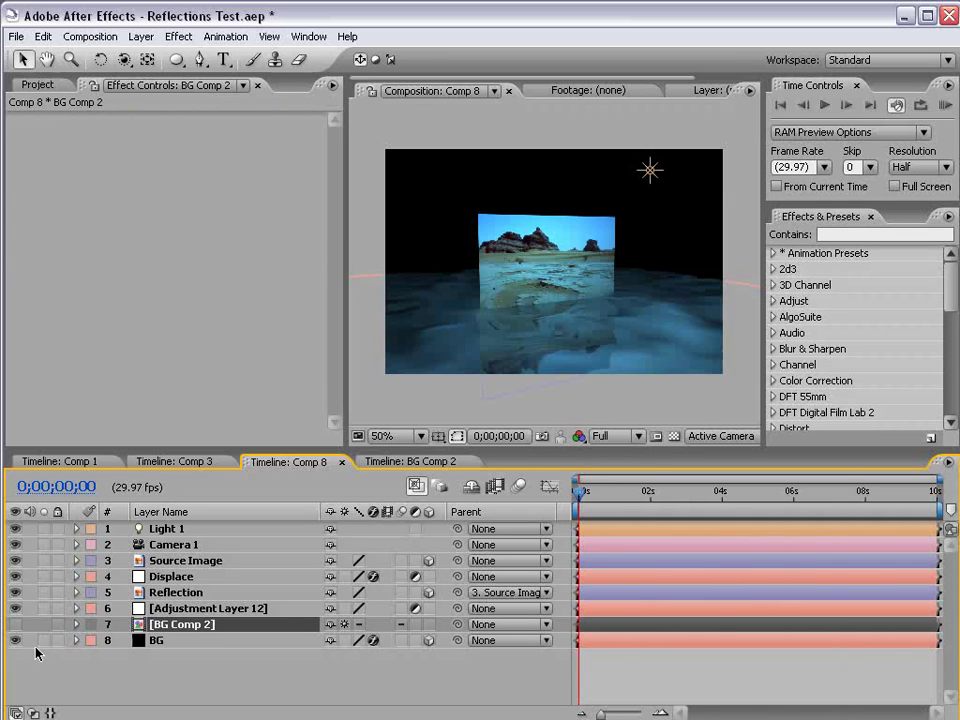
{"action": "key", "text": "c"}
{"action": "left_click_drag", "start_coordinate": [615, 281], "coordinate": [545, 270]}
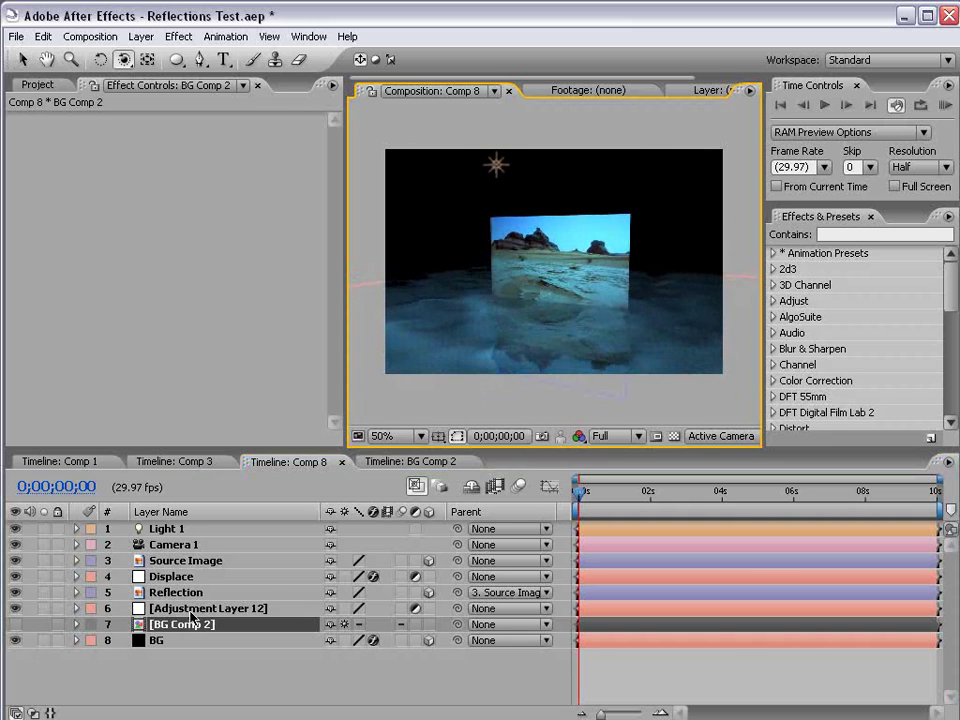
{"action": "left_click", "coordinate": [150, 640]}
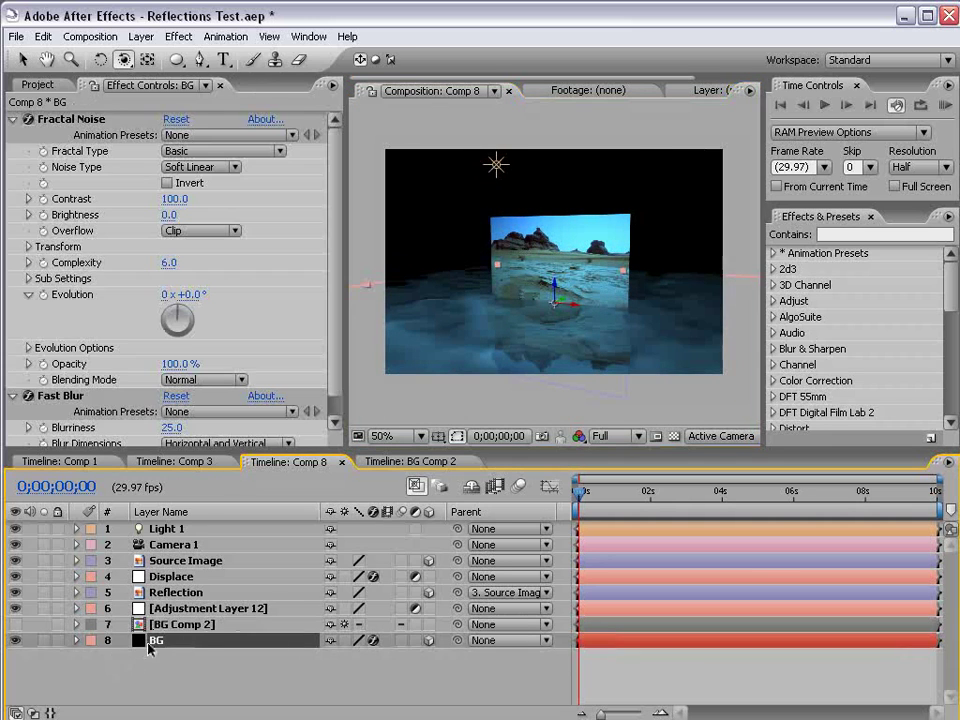
{"action": "key", "text": "t"}
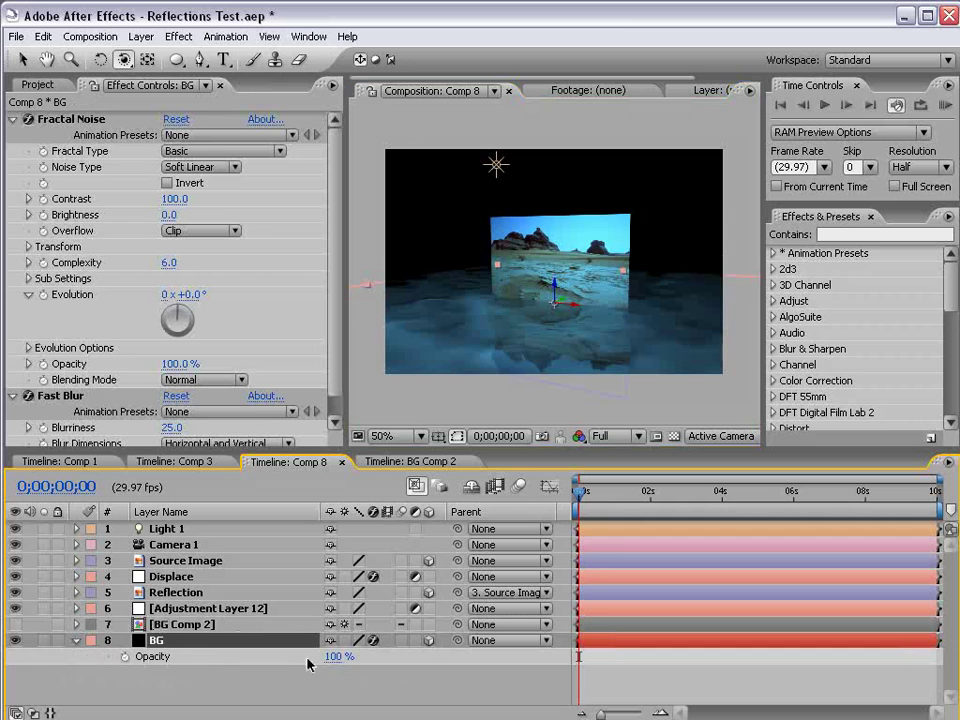
{"action": "left_click_drag", "start_coordinate": [333, 657], "coordinate": [302, 660]}
{"action": "left_click_drag", "start_coordinate": [450, 298], "coordinate": [640, 300]}
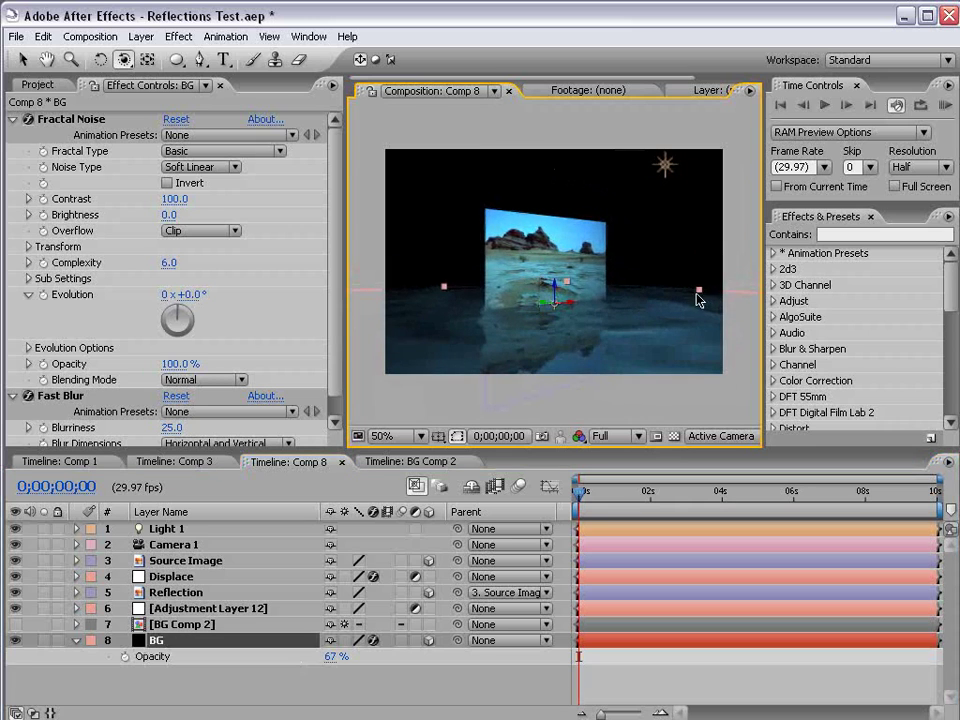
Move Light 1 lower beside the desert picture and orbit the camera around it
{"action": "key", "text": "v"}
{"action": "left_click", "coordinate": [665, 160]}
{"action": "left_click_drag", "start_coordinate": [666, 157], "coordinate": [670, 240]}
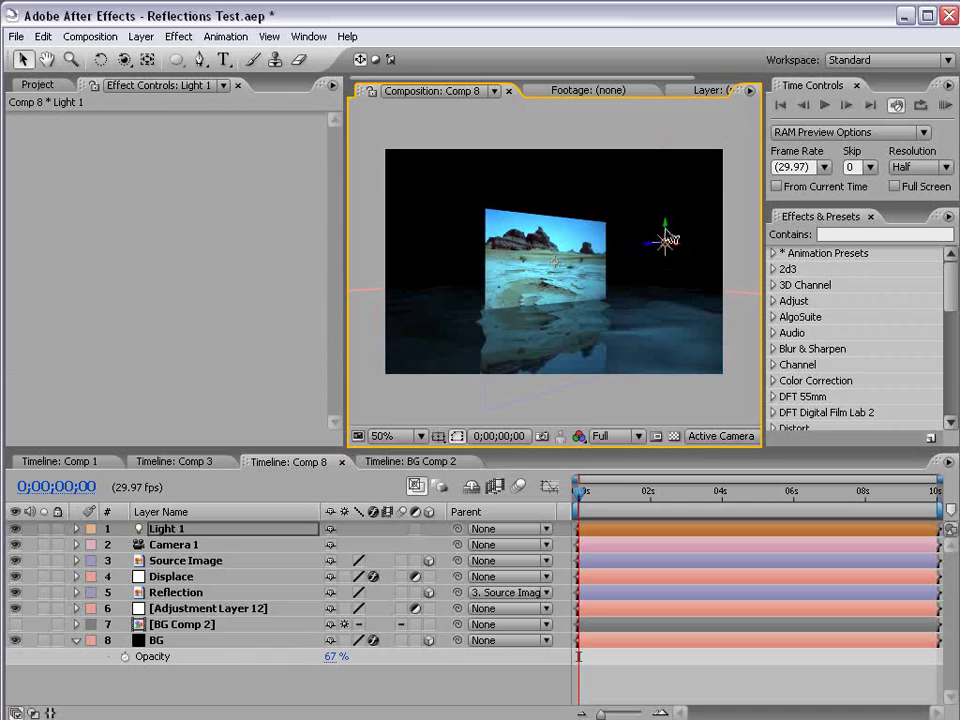
{"action": "left_click_drag", "start_coordinate": [580, 491], "coordinate": [578, 440]}
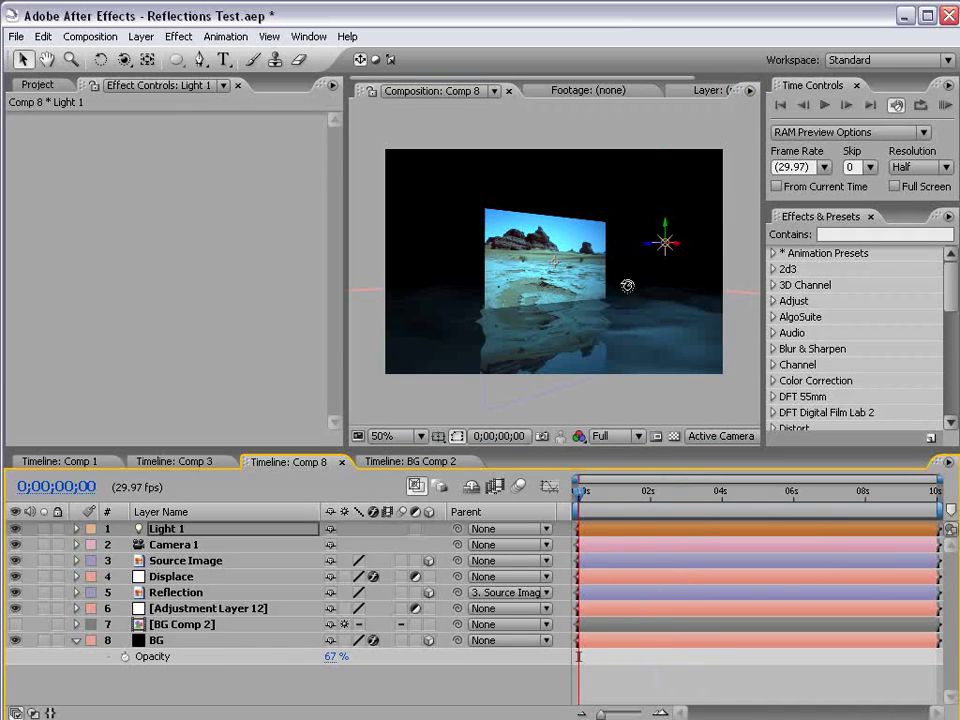
{"action": "key", "text": "c"}
{"action": "left_click_drag", "start_coordinate": [636, 306], "coordinate": [497, 306]}
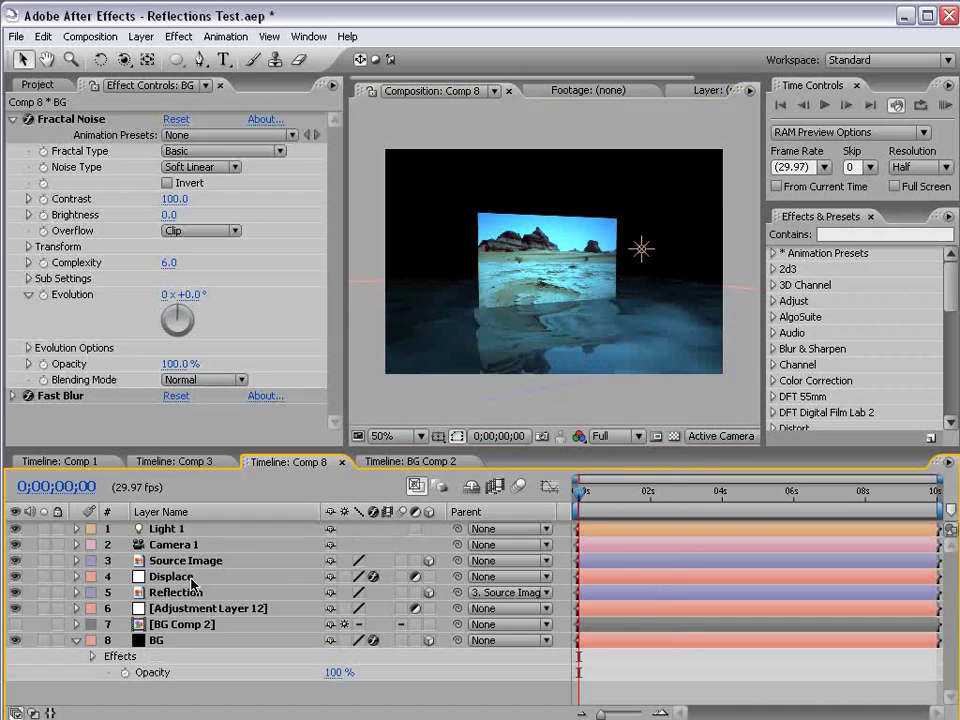
{"action": "left_click", "coordinate": [178, 597]}
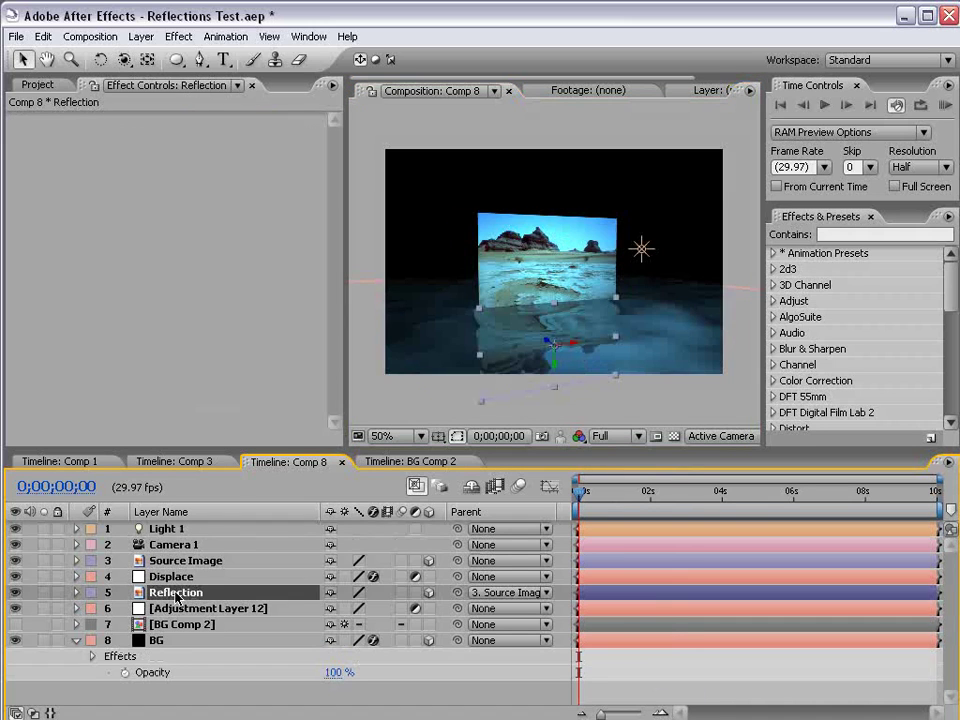
Add a Linear Wipe to Reflection: 50% completion, 180° wipe angle, feather 165
{"action": "left_click", "coordinate": [179, 37]}
{"action": "mouse_move", "coordinate": [229, 591]}
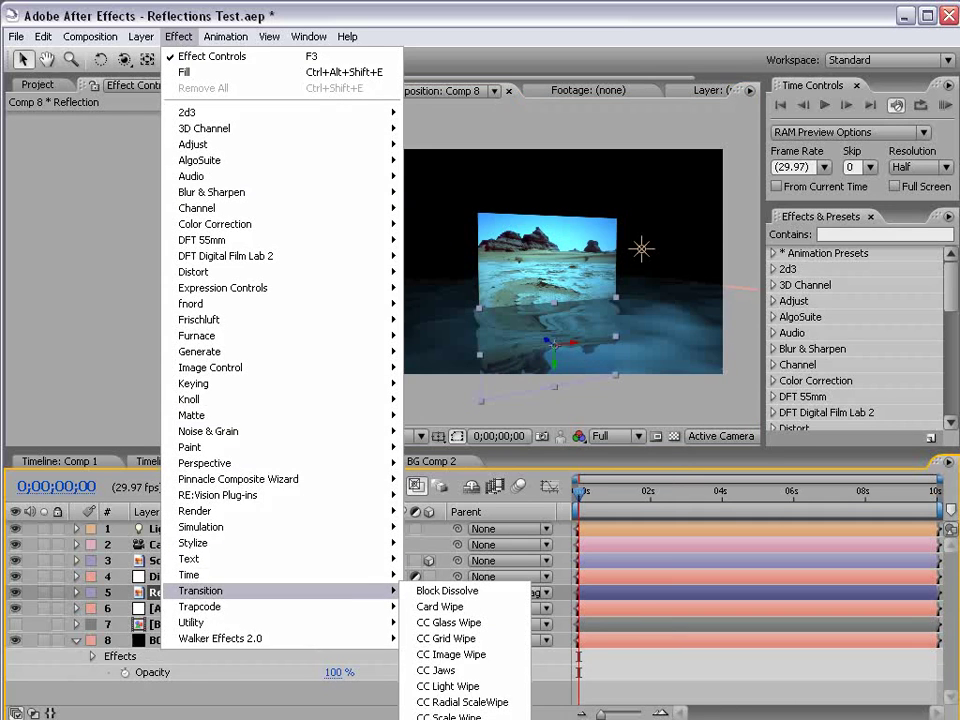
{"action": "left_click", "coordinate": [447, 716]}
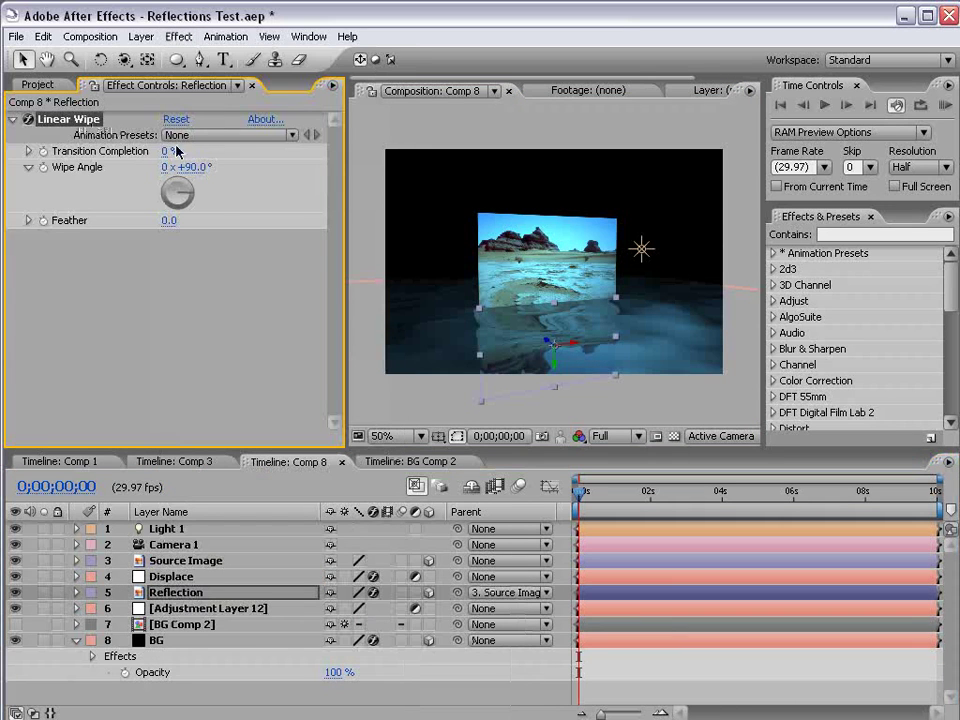
{"action": "left_click", "coordinate": [174, 151]}
{"action": "type", "text": "50"}
{"action": "key", "text": "Return"}
{"action": "left_click", "coordinate": [196, 167]}
{"action": "type", "text": "1"}
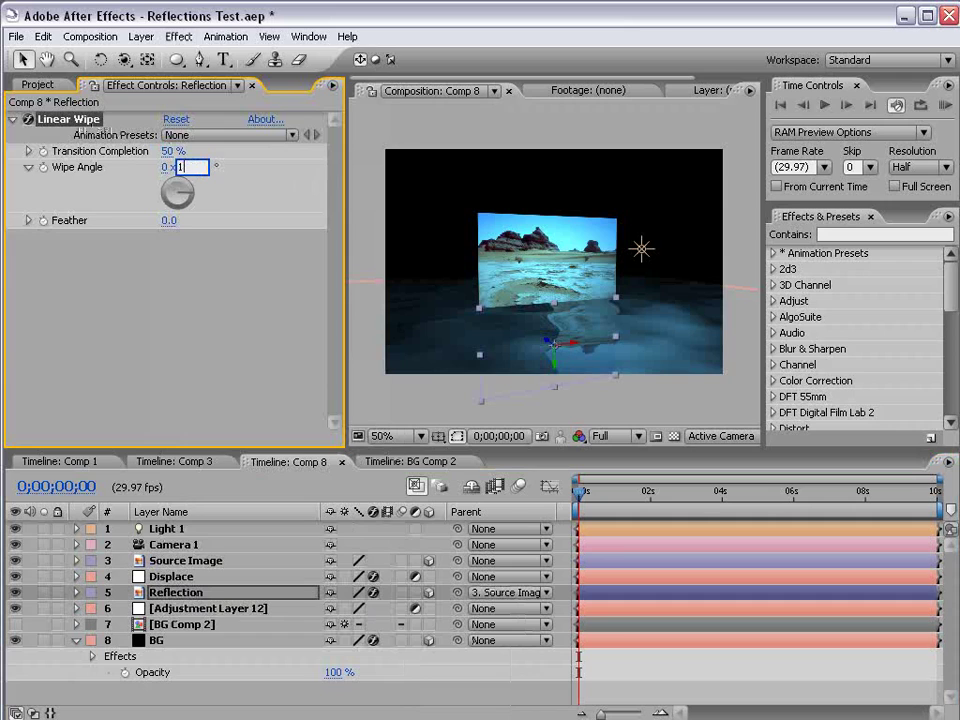
{"action": "type", "text": "80"}
{"action": "key", "text": "Return"}
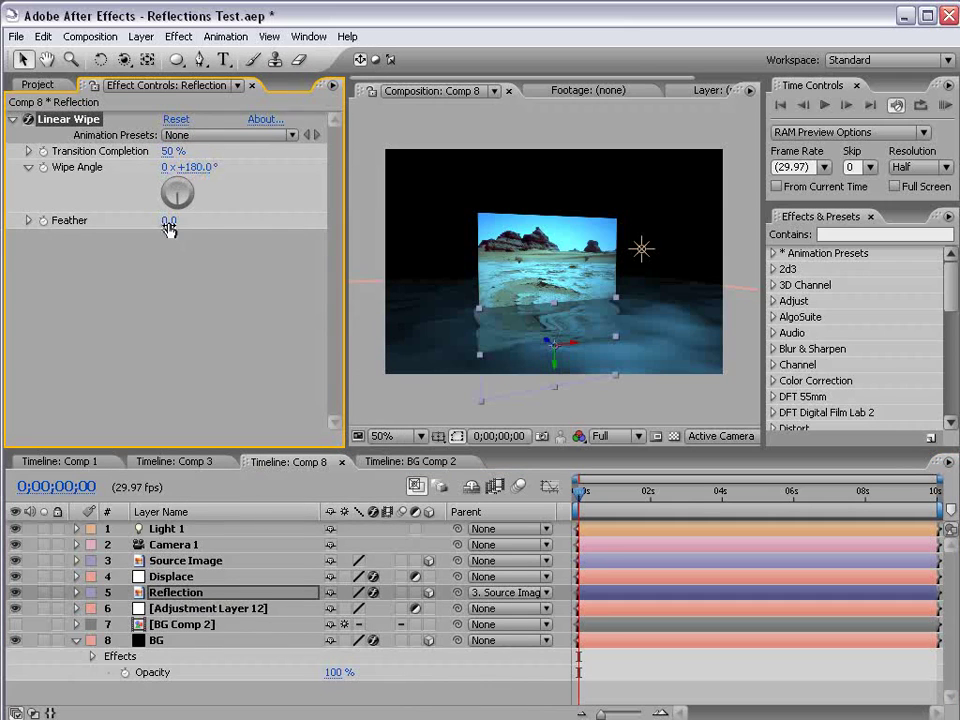
{"action": "left_click_drag", "start_coordinate": [167, 220], "coordinate": [257, 212]}
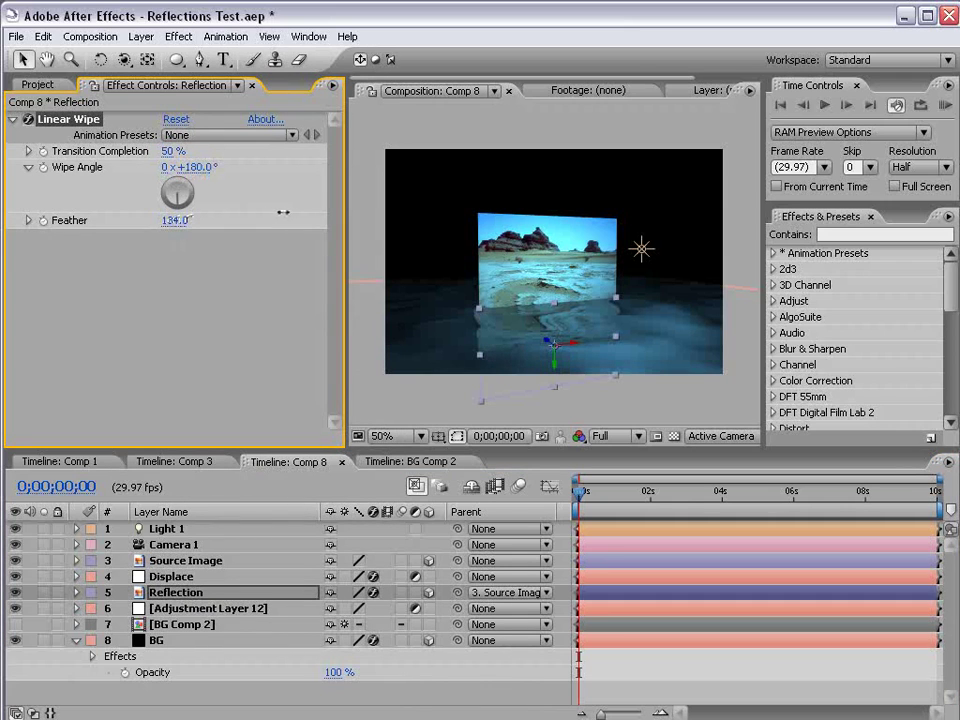
{"action": "left_click_drag", "start_coordinate": [615, 492], "coordinate": [725, 492]}
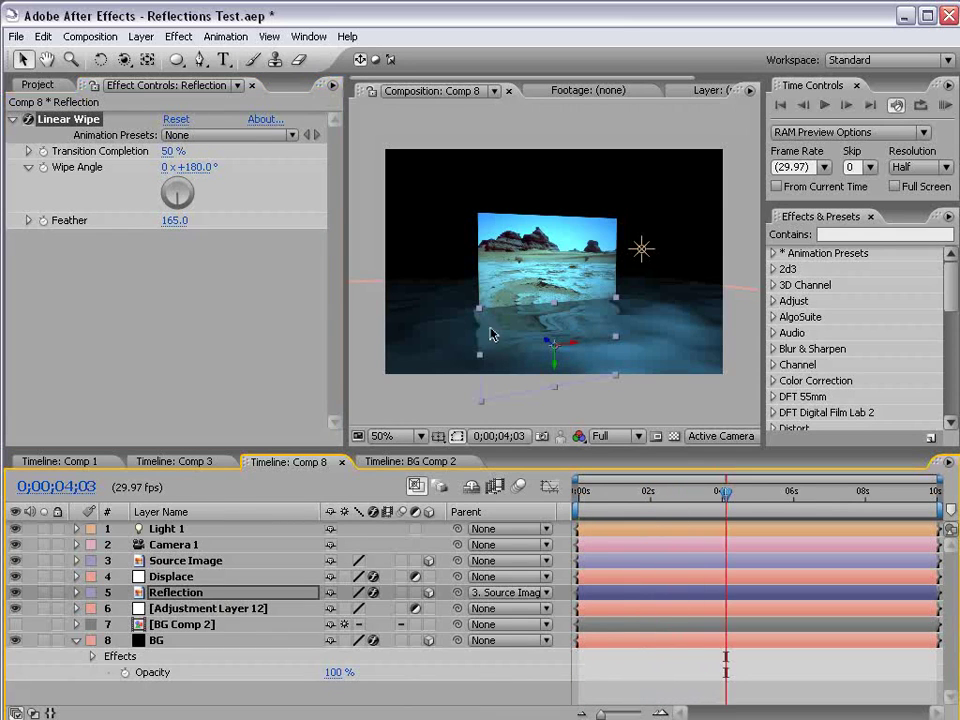
Set Camera 1 Position and Point of Interest keyframes at 4 seconds
{"action": "left_click", "coordinate": [76, 544]}
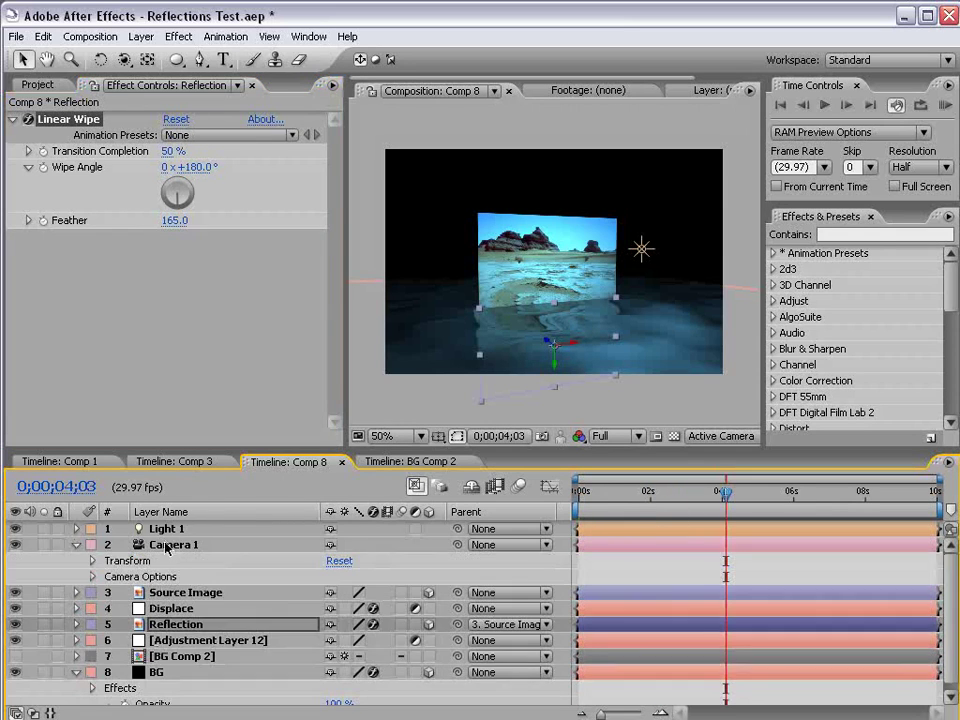
{"action": "key", "text": "p"}
{"action": "key", "text": "shift+a"}
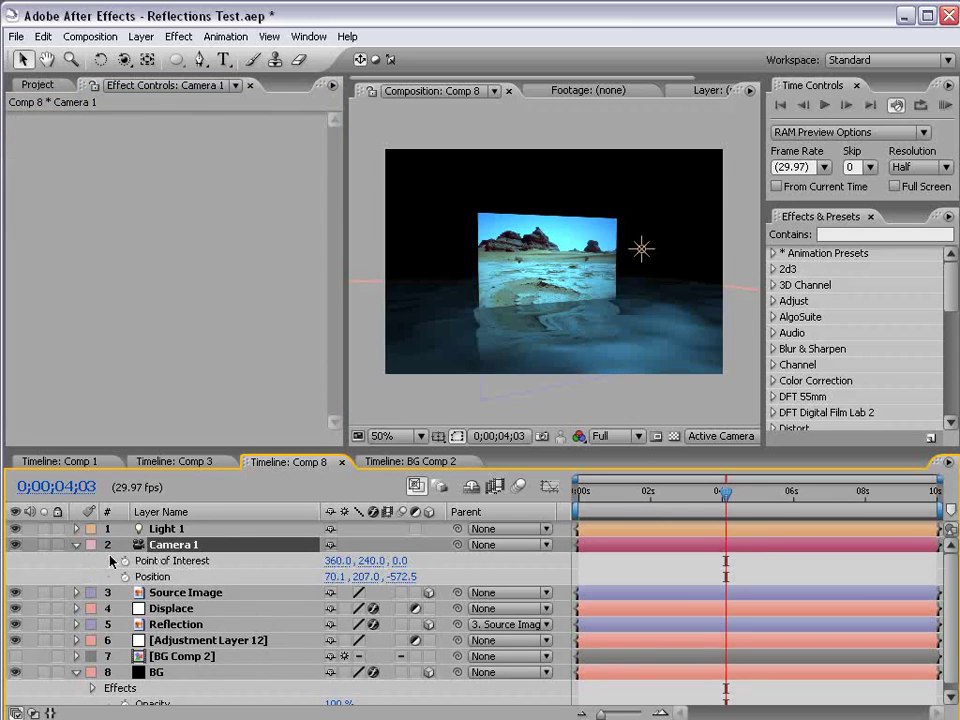
{"action": "left_click", "coordinate": [124, 560]}
{"action": "left_click", "coordinate": [124, 576]}
At 0 seconds, orbit Camera 1 to a new starting angle and preview the move
{"action": "left_click_drag", "start_coordinate": [725, 491], "coordinate": [577, 491]}
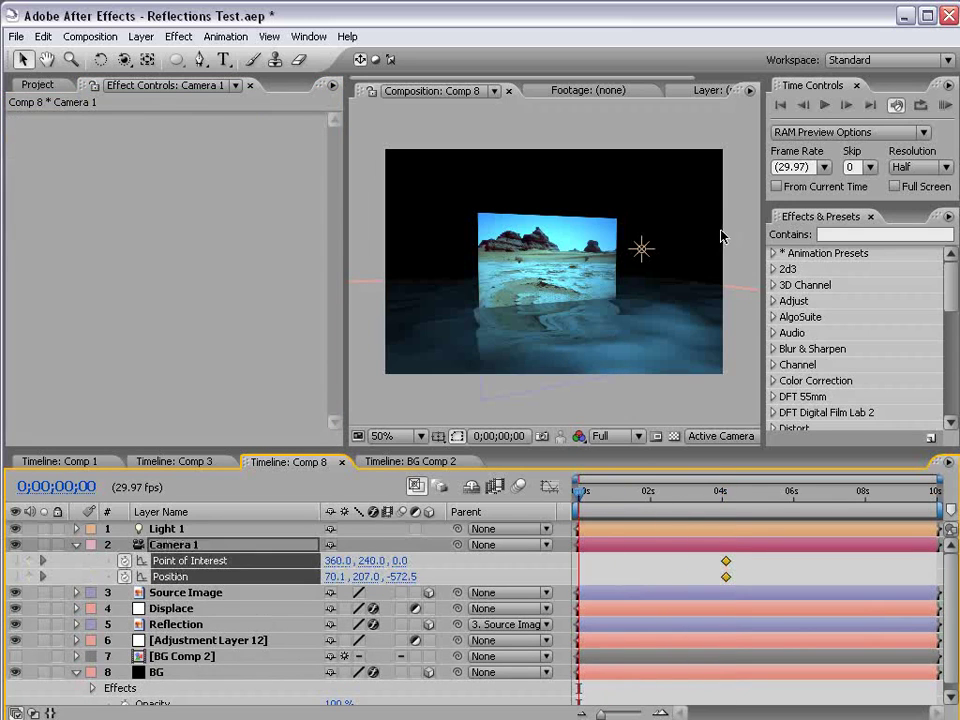
{"action": "key", "text": "c"}
{"action": "left_click_drag", "start_coordinate": [628, 291], "coordinate": [558, 300]}
{"action": "key", "text": "KP_0"}
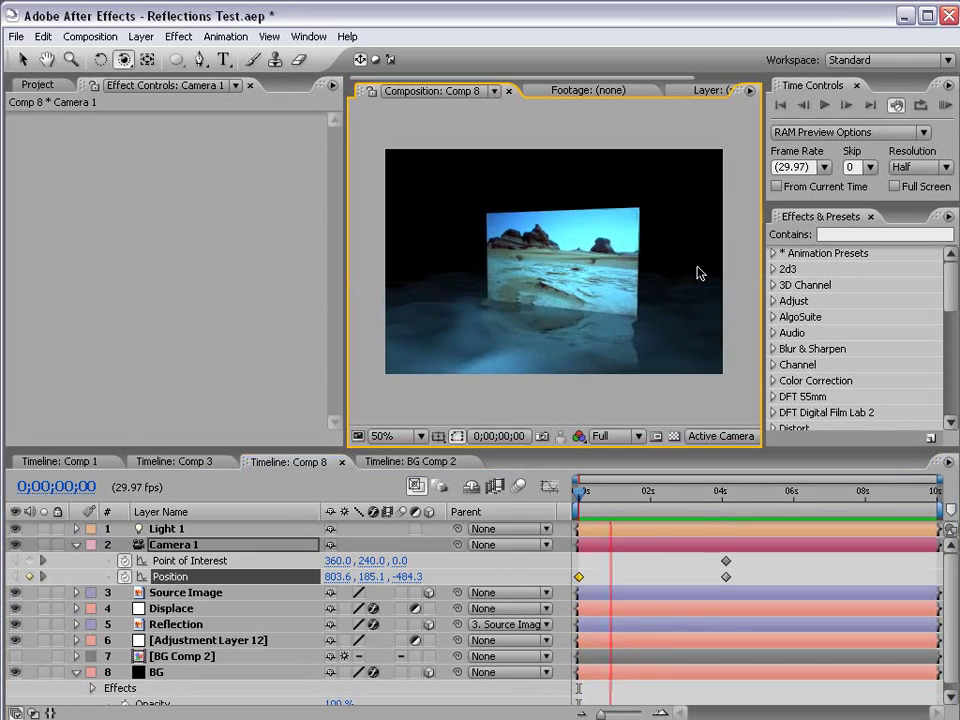
{"action": "left_click", "coordinate": [696, 272]}
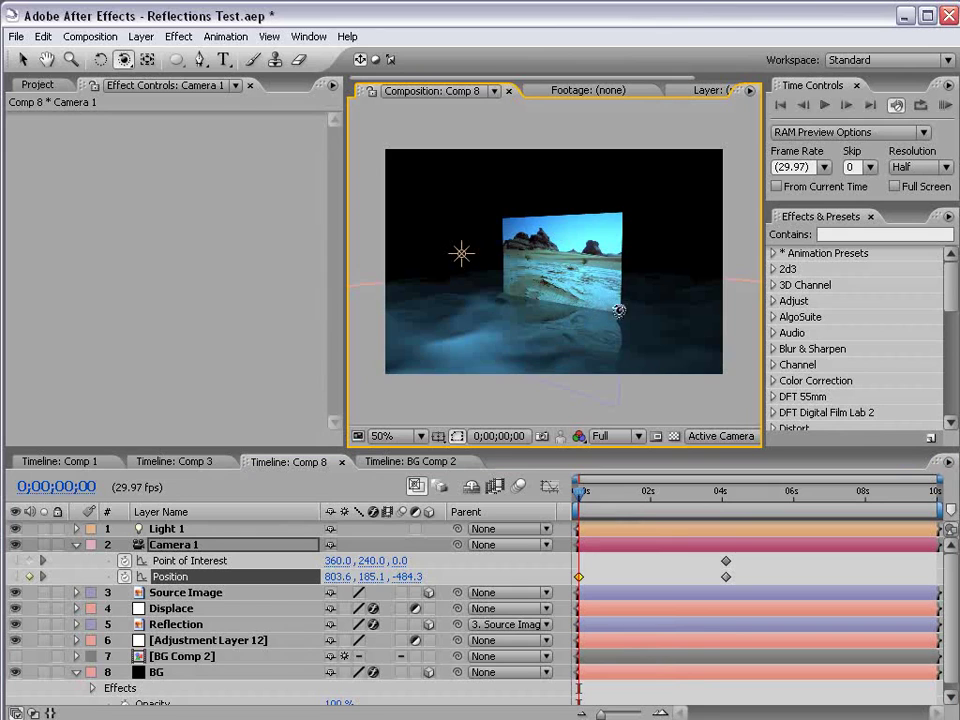
{"action": "left_click_drag", "start_coordinate": [619, 309], "coordinate": [681, 304]}
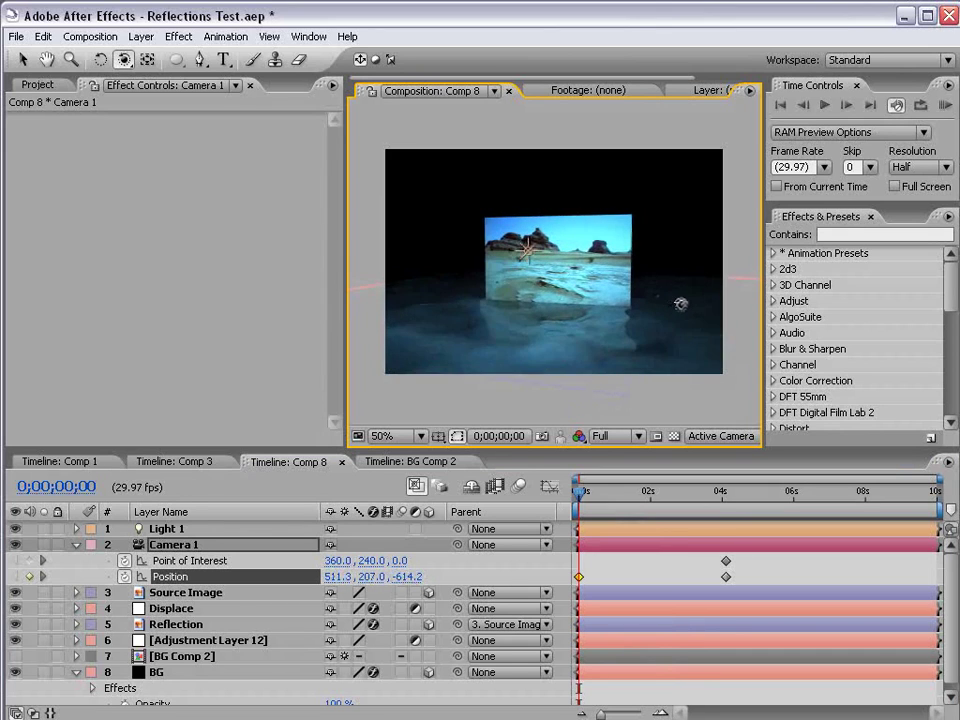
{"action": "left_click", "coordinate": [537, 585]}
Check the Displace, BG and [BG Comp 2] layers in Comp 8, collapsing their property lists
{"action": "key", "text": "v"}
{"action": "left_click", "coordinate": [77, 545]}
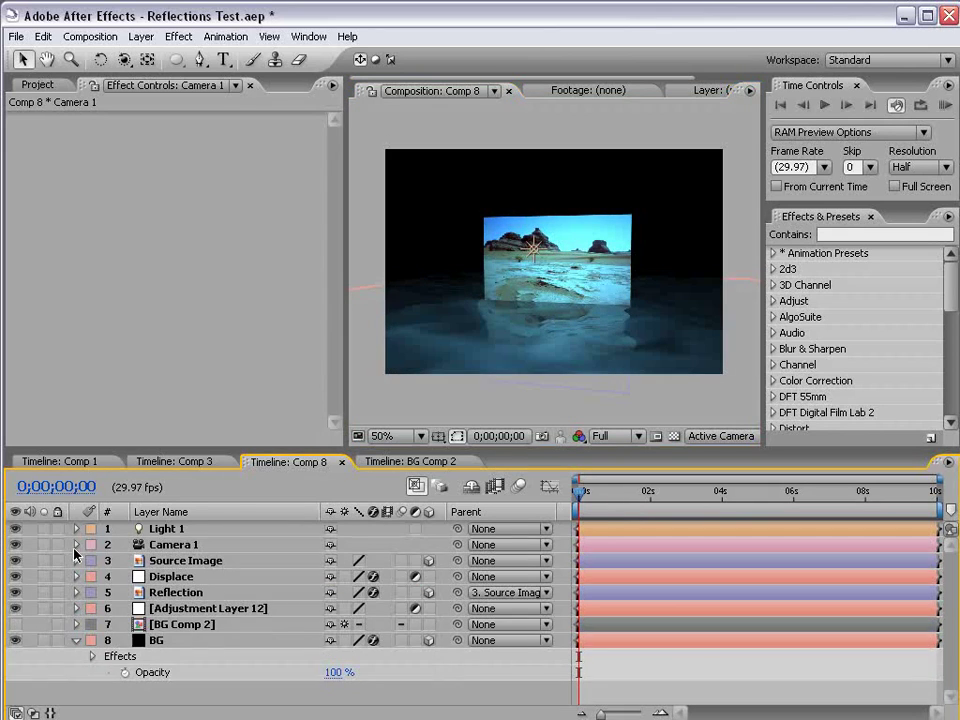
{"action": "left_click", "coordinate": [175, 579]}
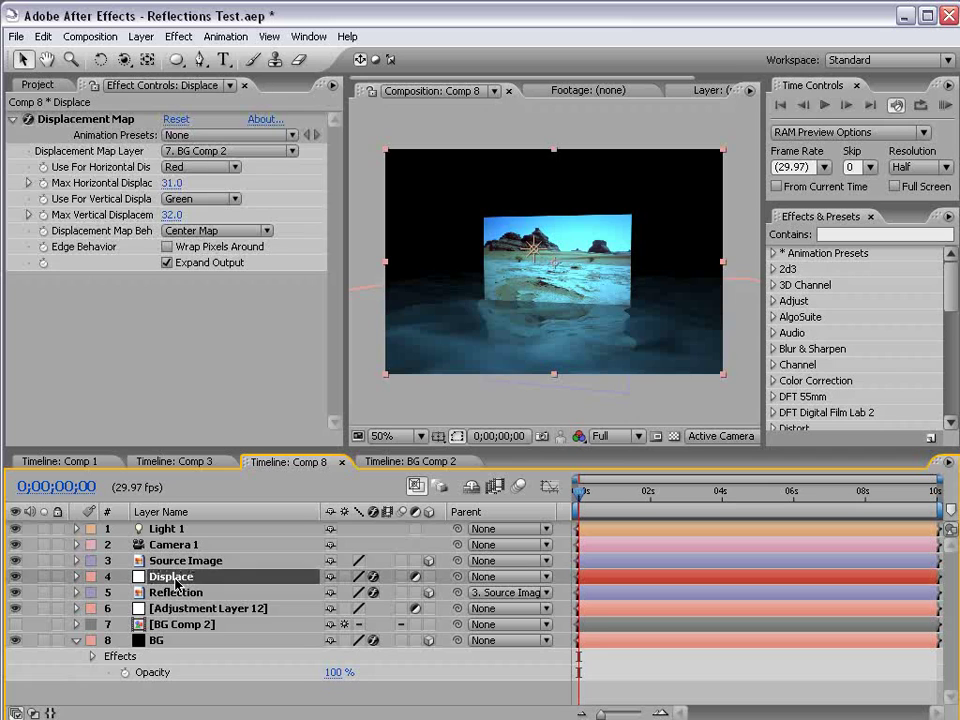
{"action": "left_click", "coordinate": [156, 641]}
{"action": "left_click", "coordinate": [170, 626]}
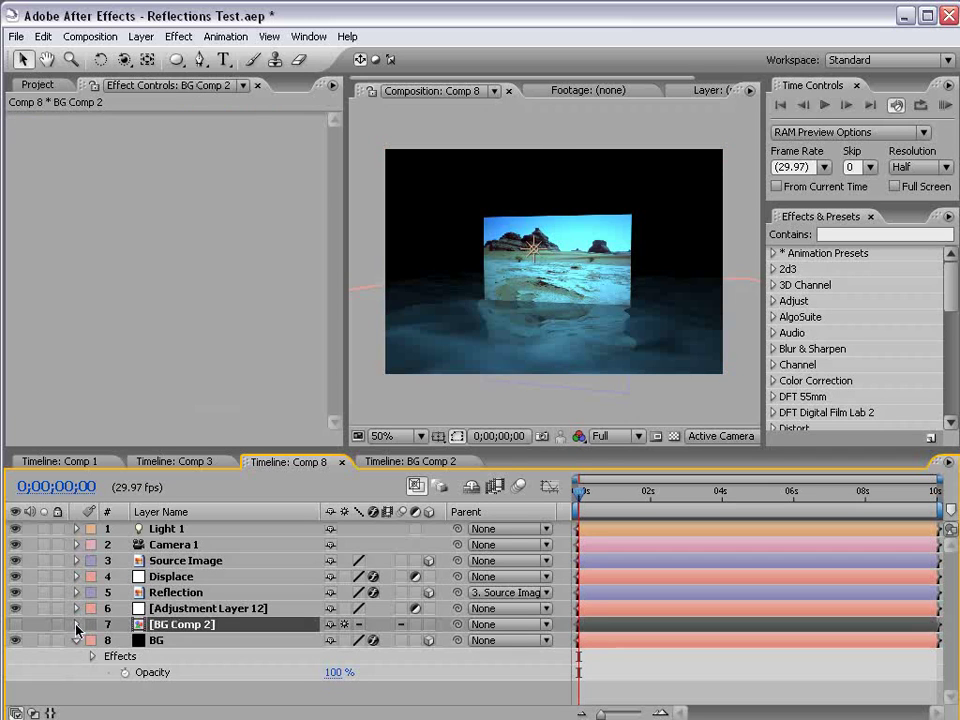
{"action": "left_click", "coordinate": [76, 624]}
{"action": "left_click", "coordinate": [76, 624]}
{"action": "left_click", "coordinate": [76, 640]}
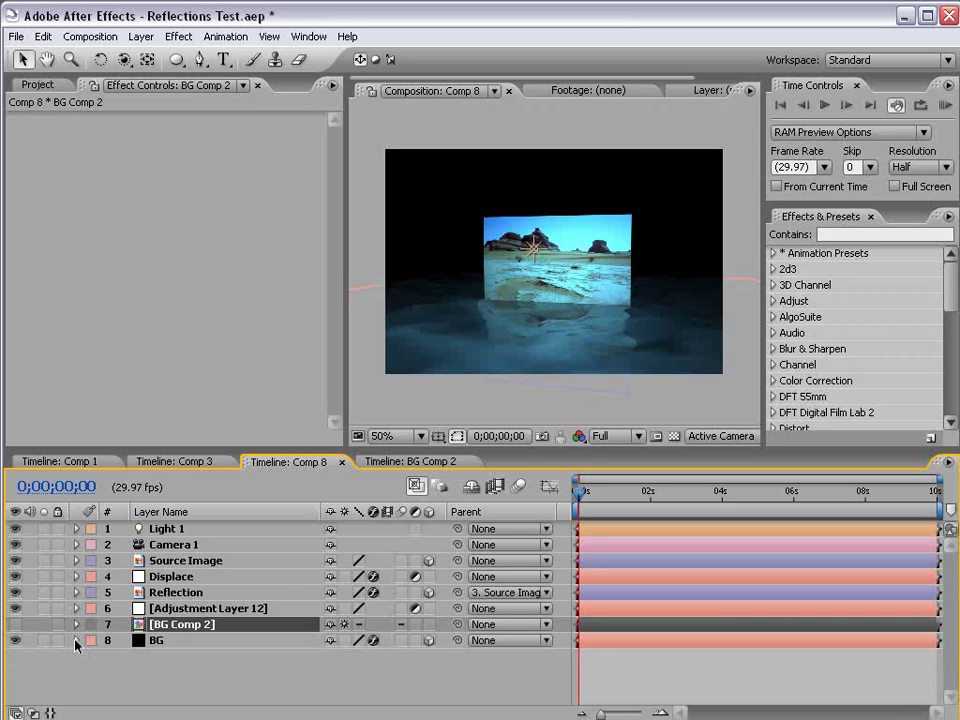
Dolly the camera closer to the image, orbit it so the image swings left, then shift slightly sideways
{"action": "key", "text": "c"}
{"action": "key", "text": "c"}
{"action": "key", "text": "c"}
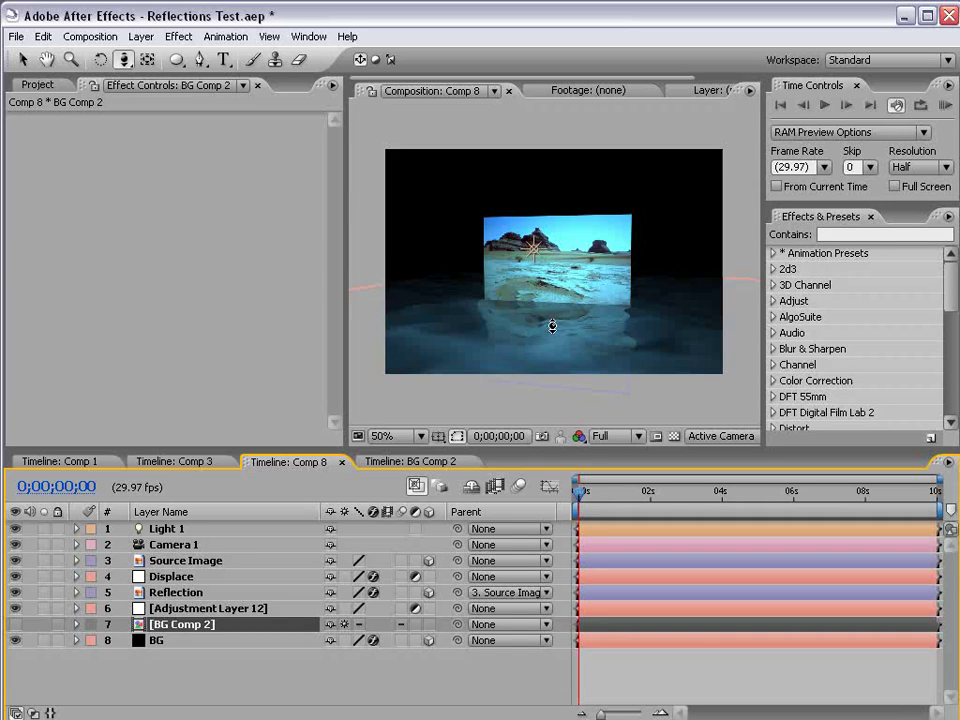
{"action": "left_click_drag", "start_coordinate": [555, 332], "coordinate": [534, 377]}
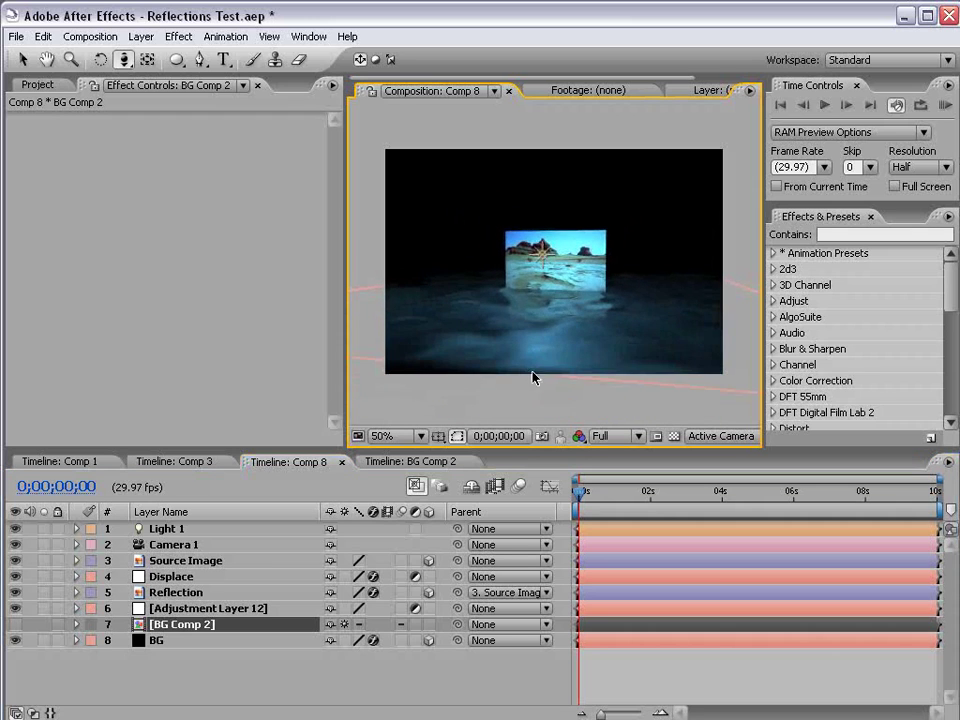
{"action": "key", "text": "c"}
{"action": "left_click_drag", "start_coordinate": [519, 317], "coordinate": [589, 334]}
{"action": "key", "text": "c"}
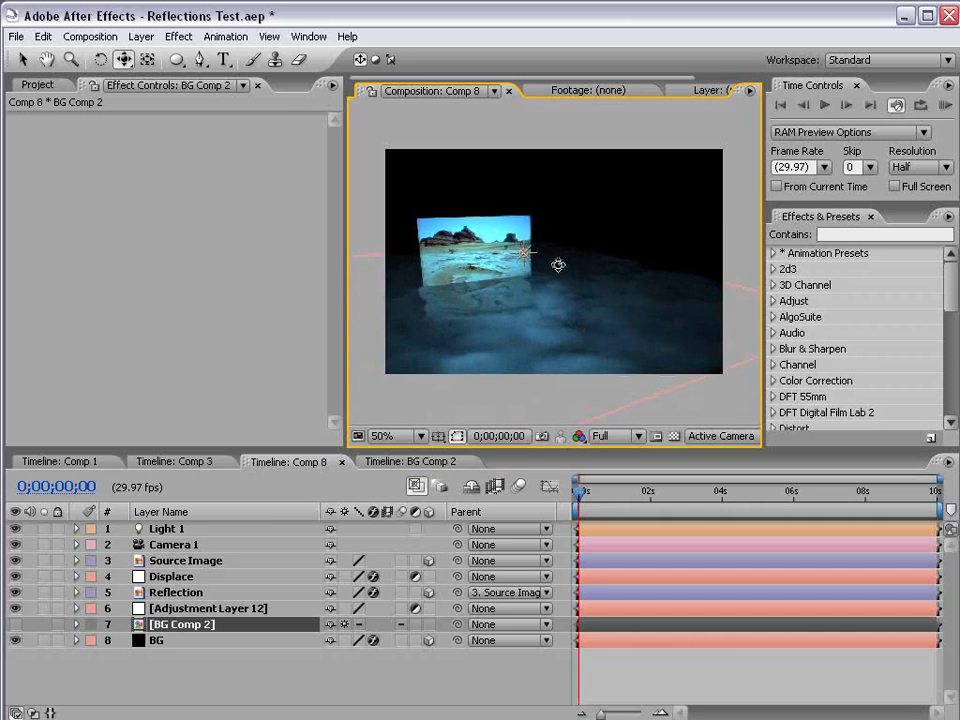
{"action": "left_click_drag", "start_coordinate": [557, 264], "coordinate": [561, 259]}
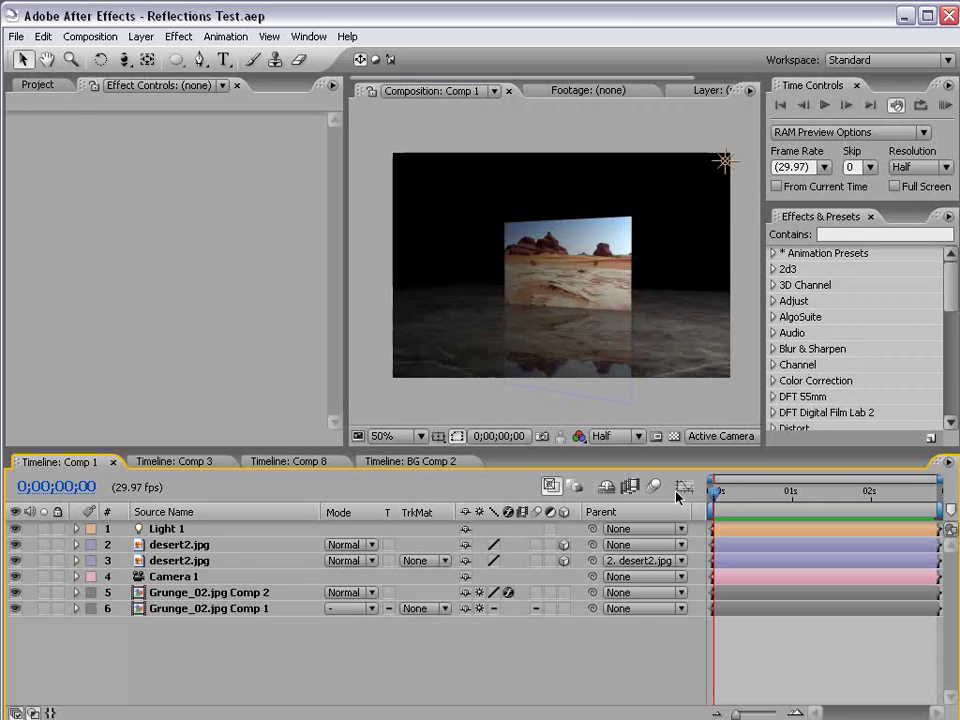